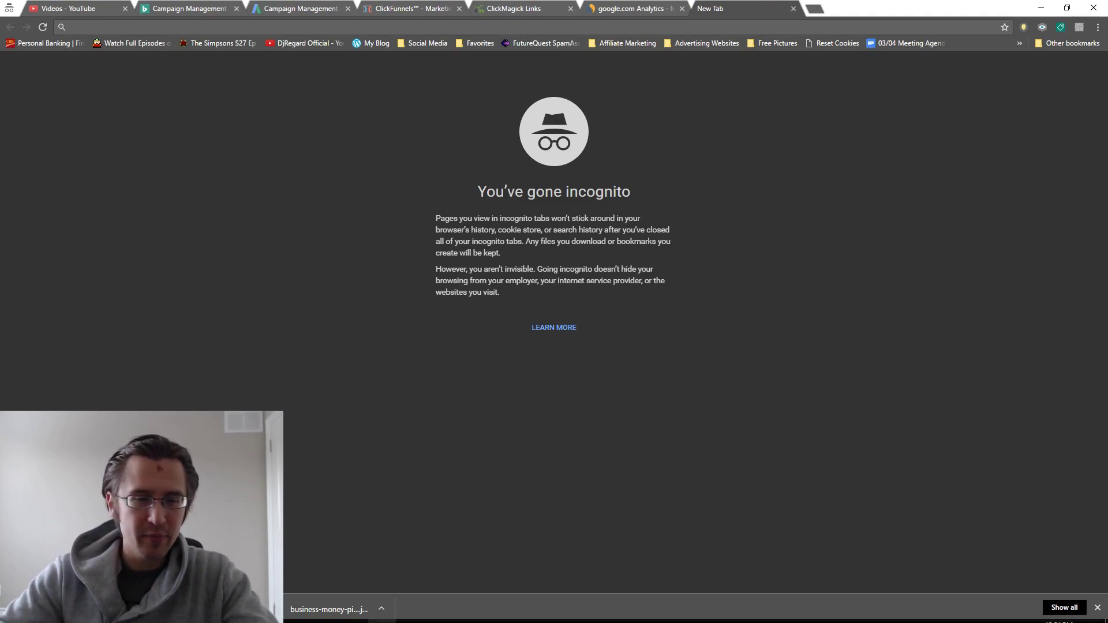
- Bring up the Chrome taskbar icon's jump list of recent sites and window options
mouse_move(92, 622)
right_click(268, 611)
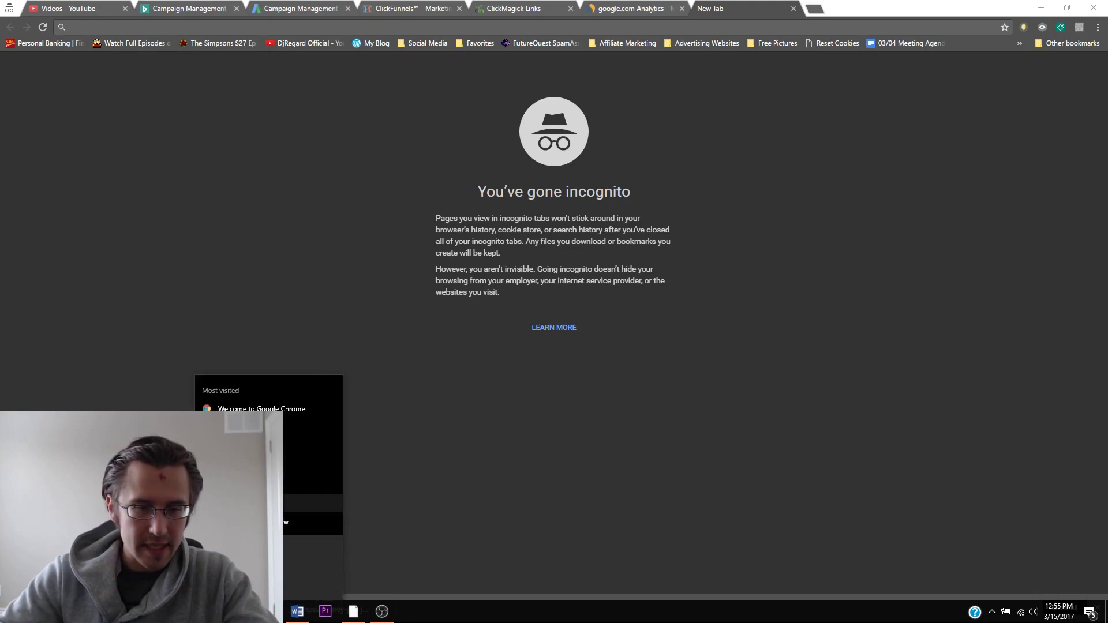
- Search Google for 'diabetes loophole' in a new regular Chrome window
left_click(248, 503)
type("diabet")
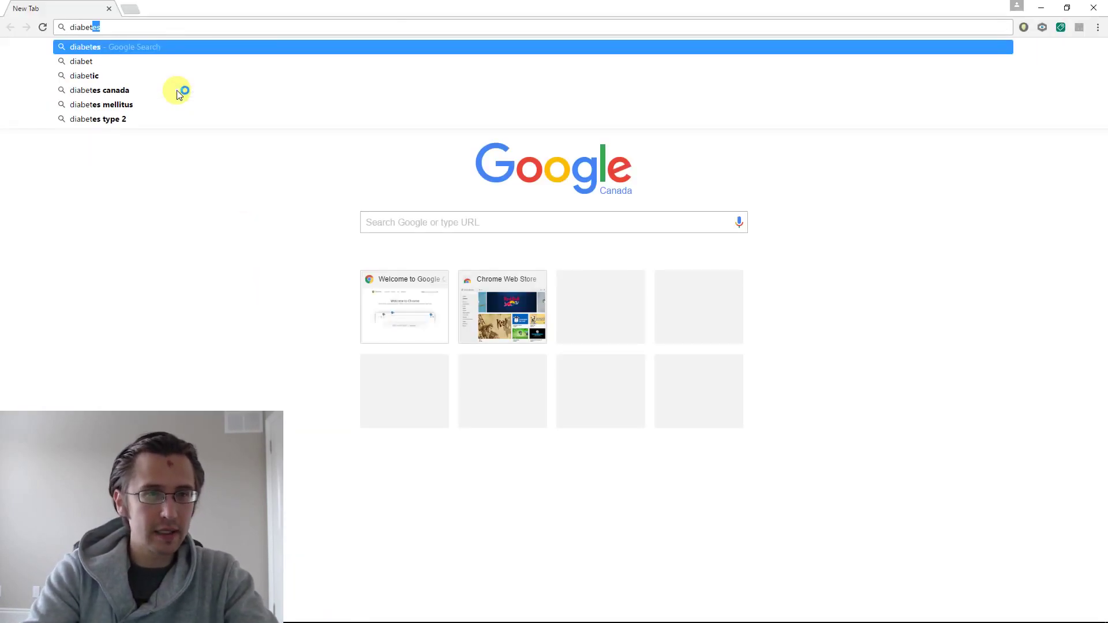
type("es loophole")
key("Return")
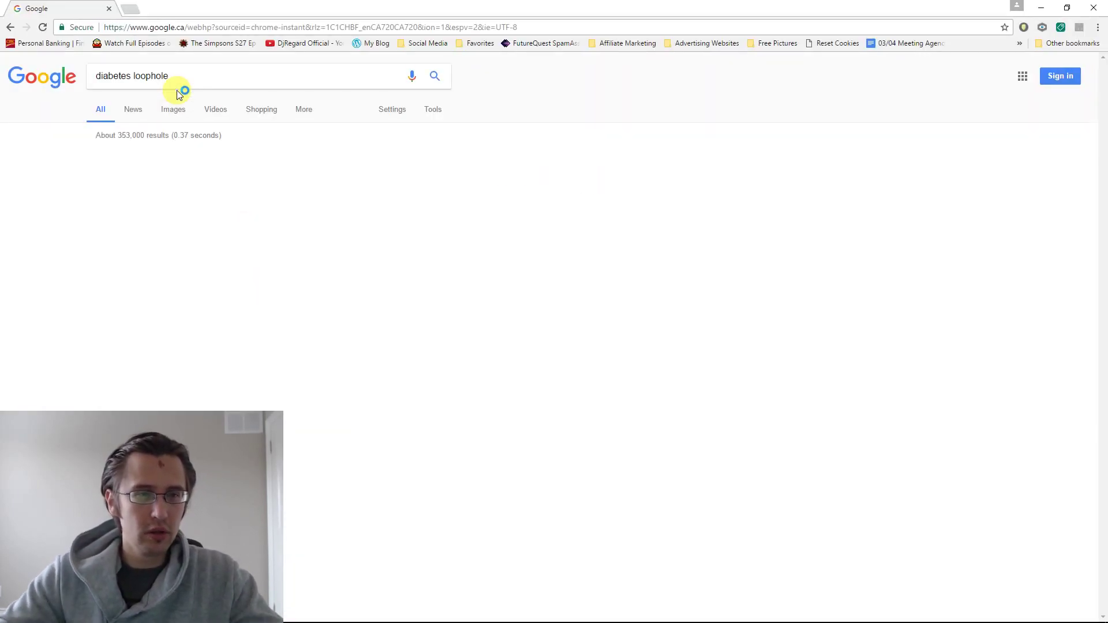
- Open both advertised product pages from the search results in new tabs
right_click(236, 149)
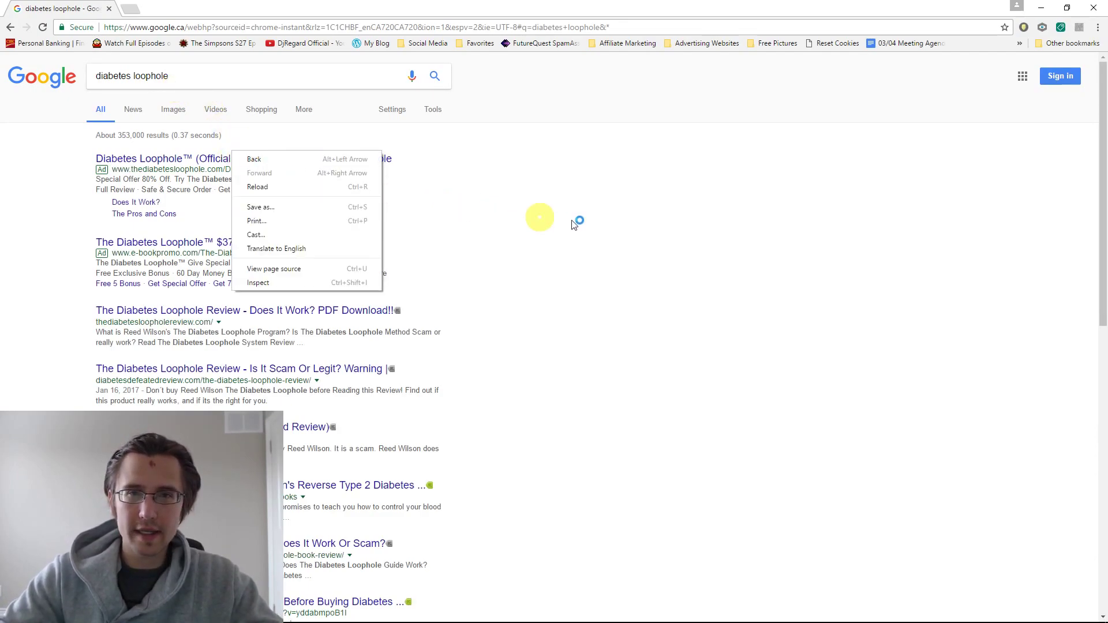
left_click(649, 213)
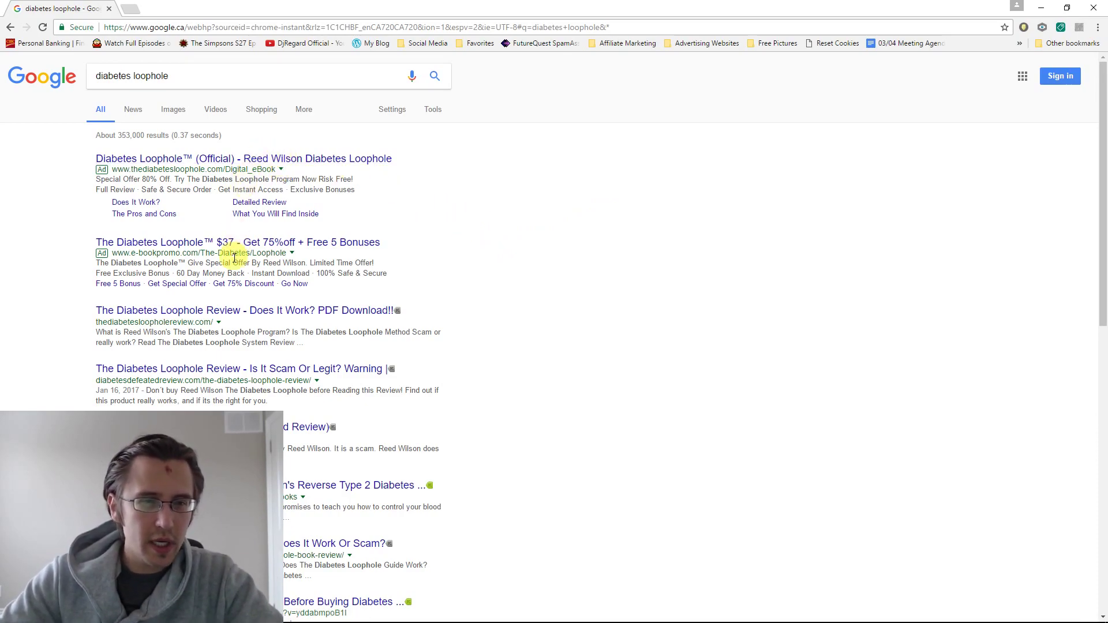
right_click(239, 159)
left_click(247, 165)
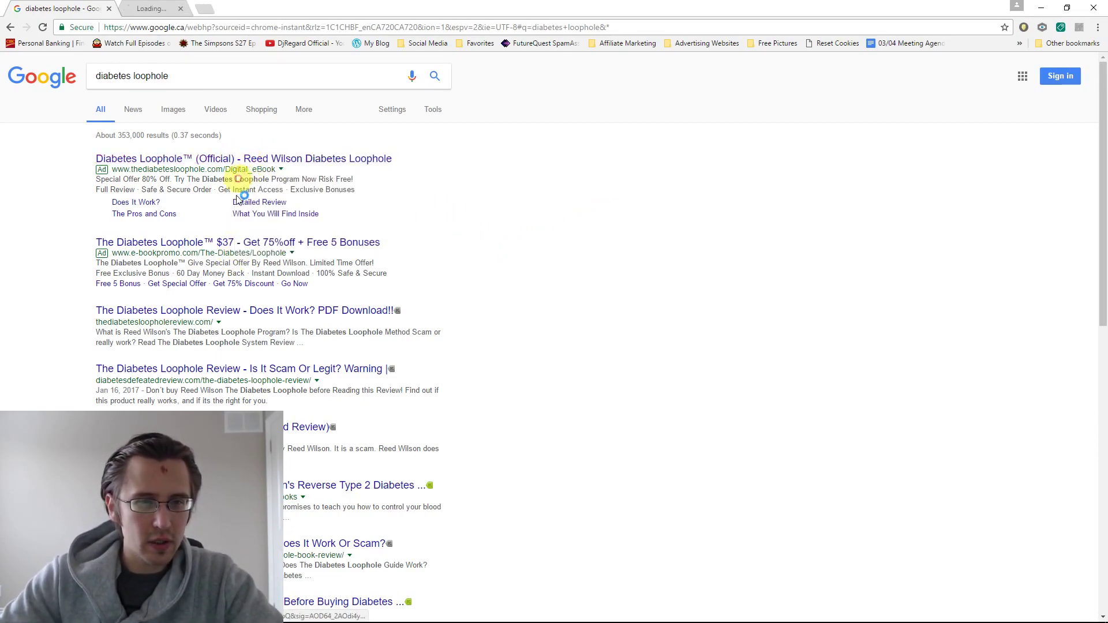
right_click(223, 242)
left_click(243, 248)
- Look over the official sales page and the e-book promotion page
left_click(186, 6)
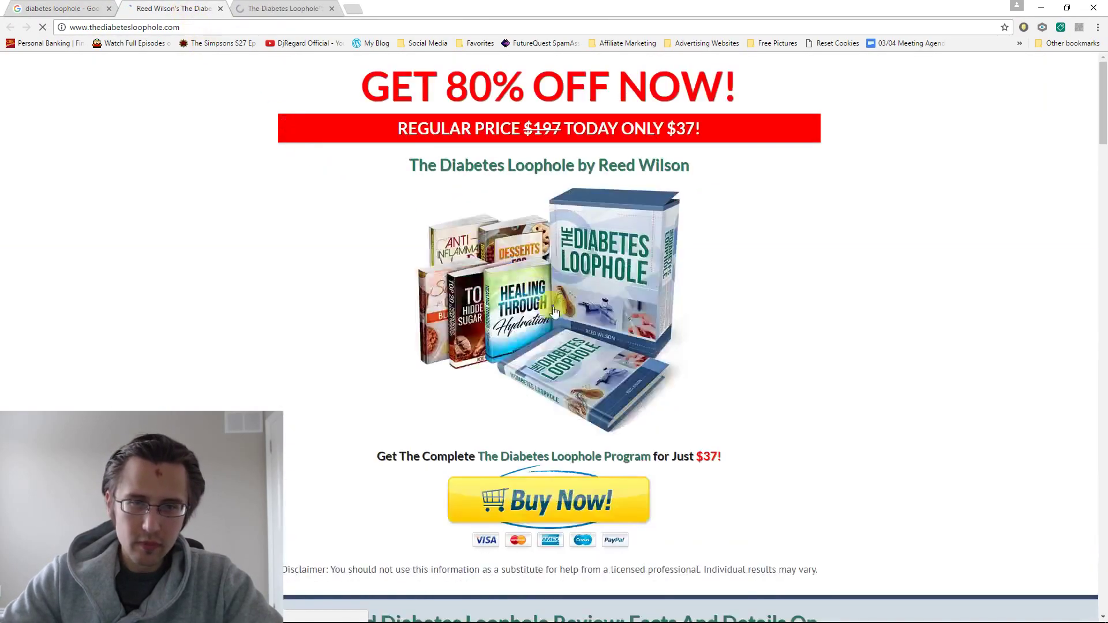
scroll(564, 356, "down", 6)
left_click_drag(1104, 150, 1094, 267)
left_click(283, 8)
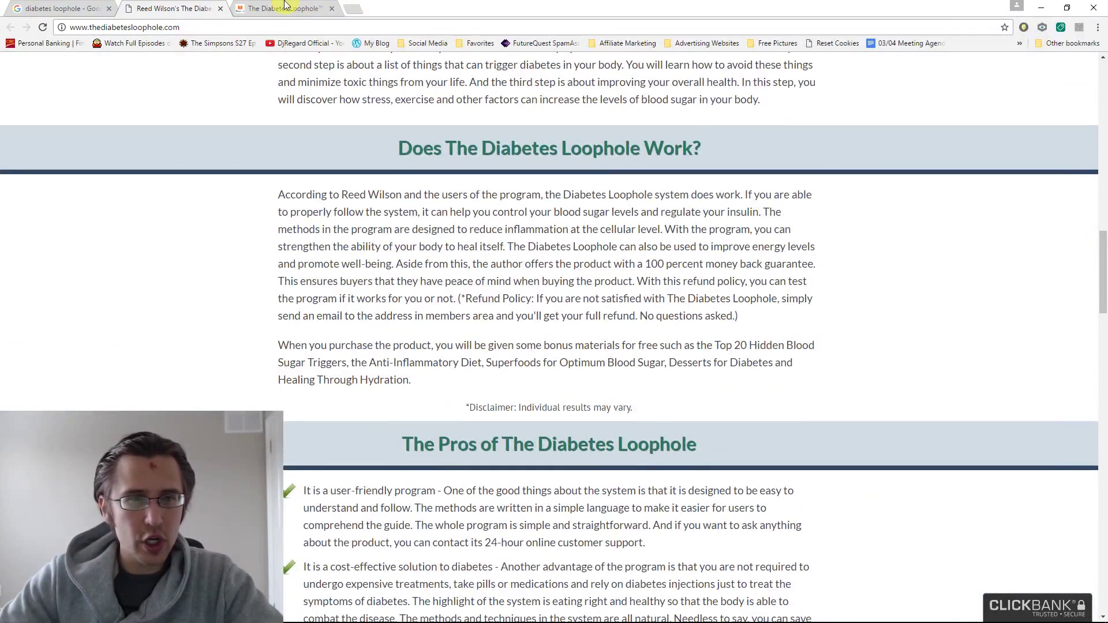
scroll(675, 292, "down", 9)
left_click_drag(1104, 224, 1072, 94)
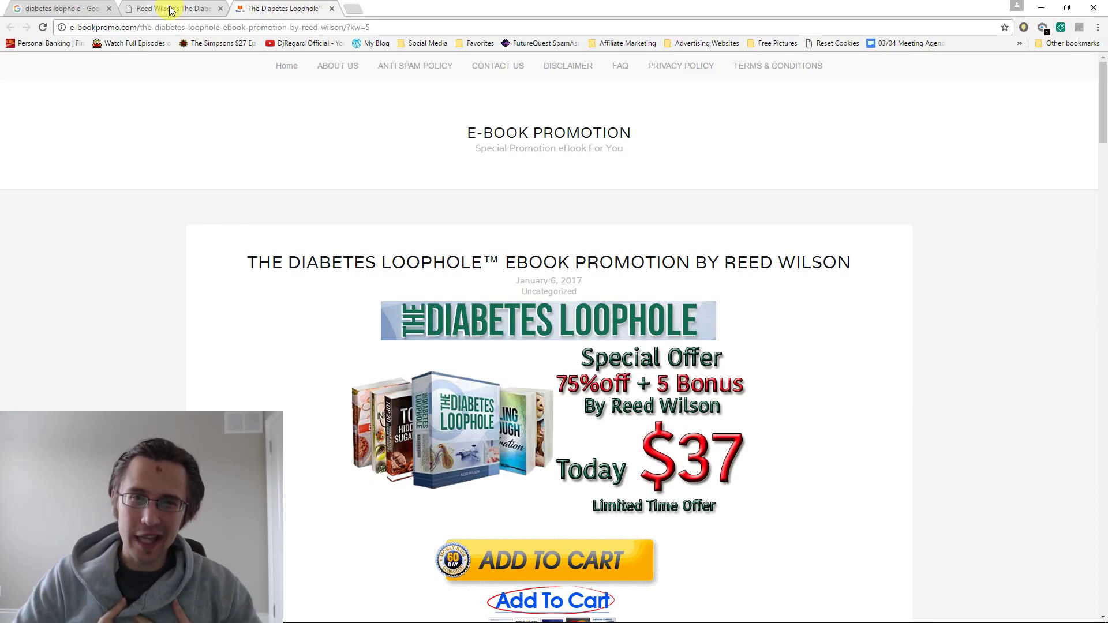
- Switch to the incognito window and close its empty New Tab
mouse_move(284, 619)
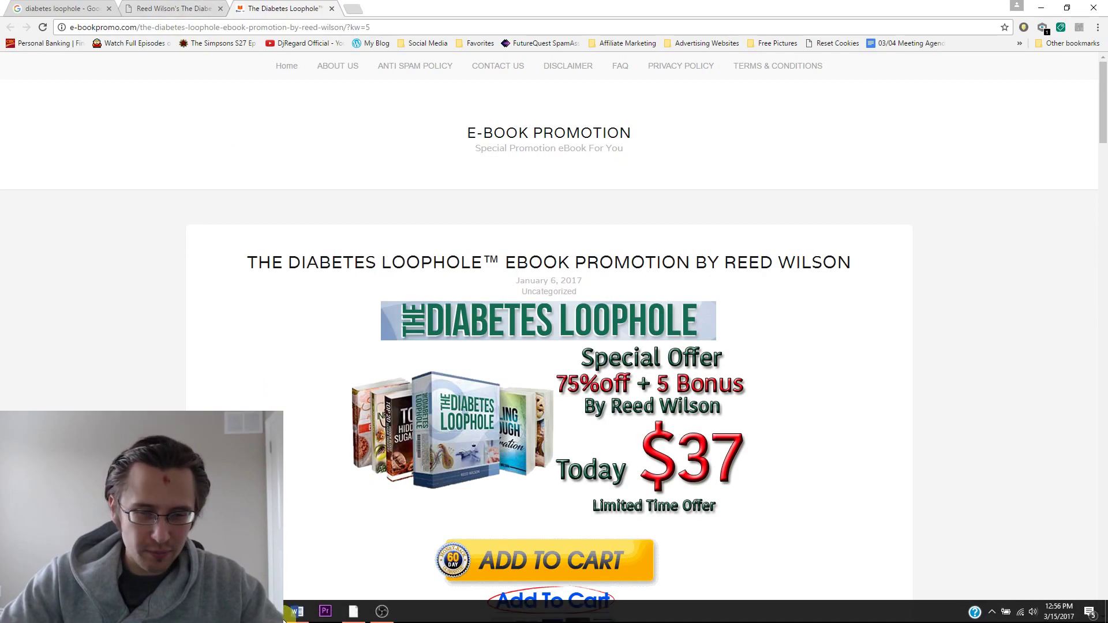
left_click(214, 519)
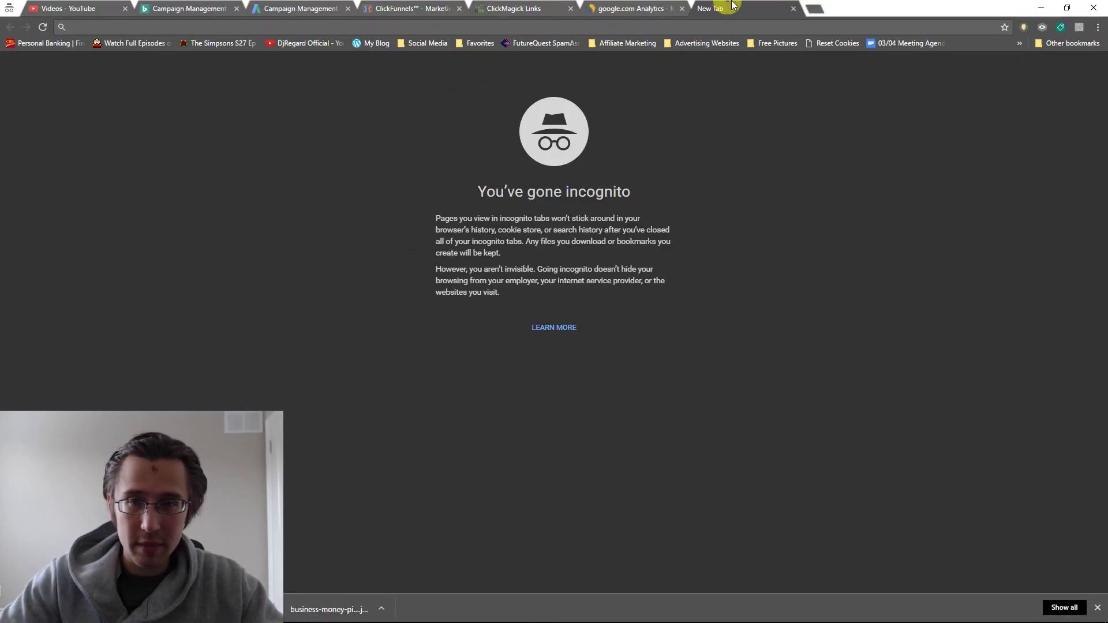
left_click(792, 8)
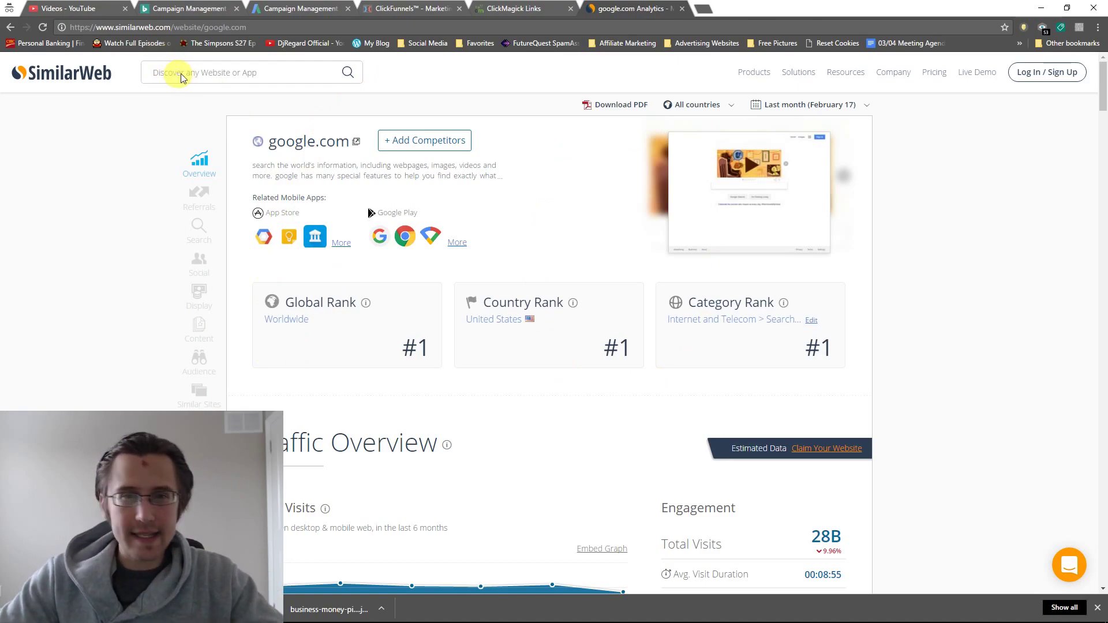
- Highlight google.com's 28B total visits and 42.64% bounce rate in Traffic Overview
left_click(204, 72)
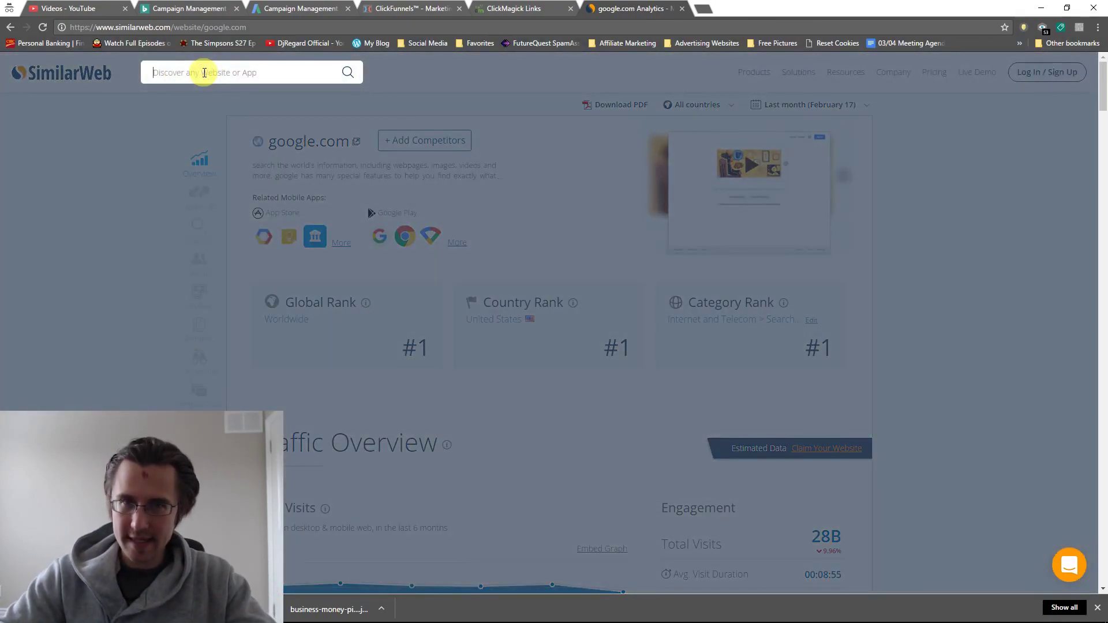
left_click(377, 398)
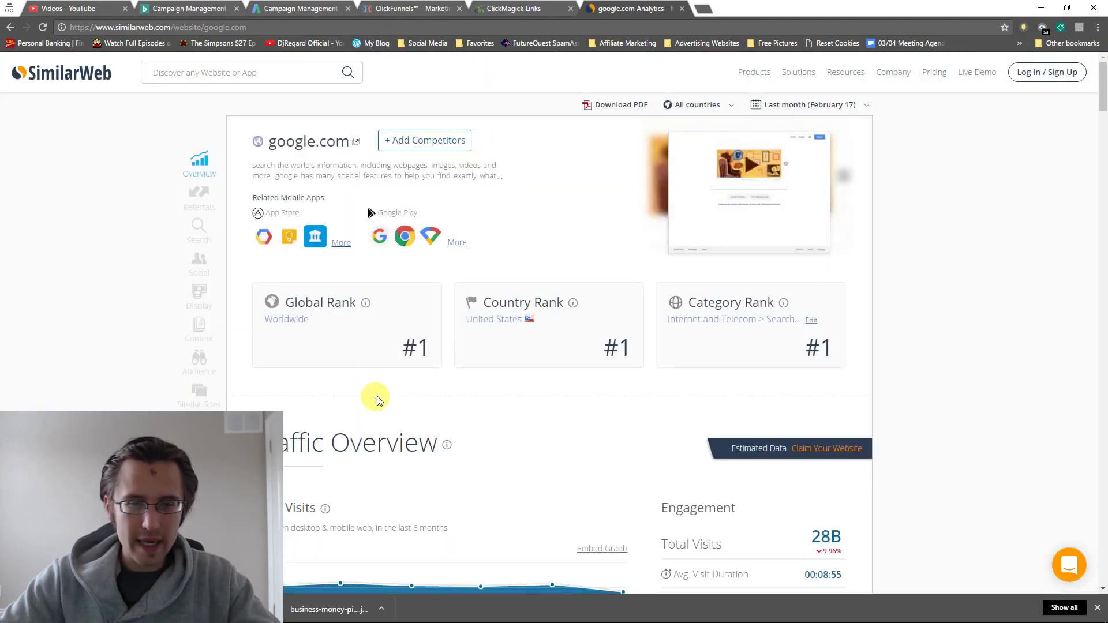
scroll(376, 399, "down", 5)
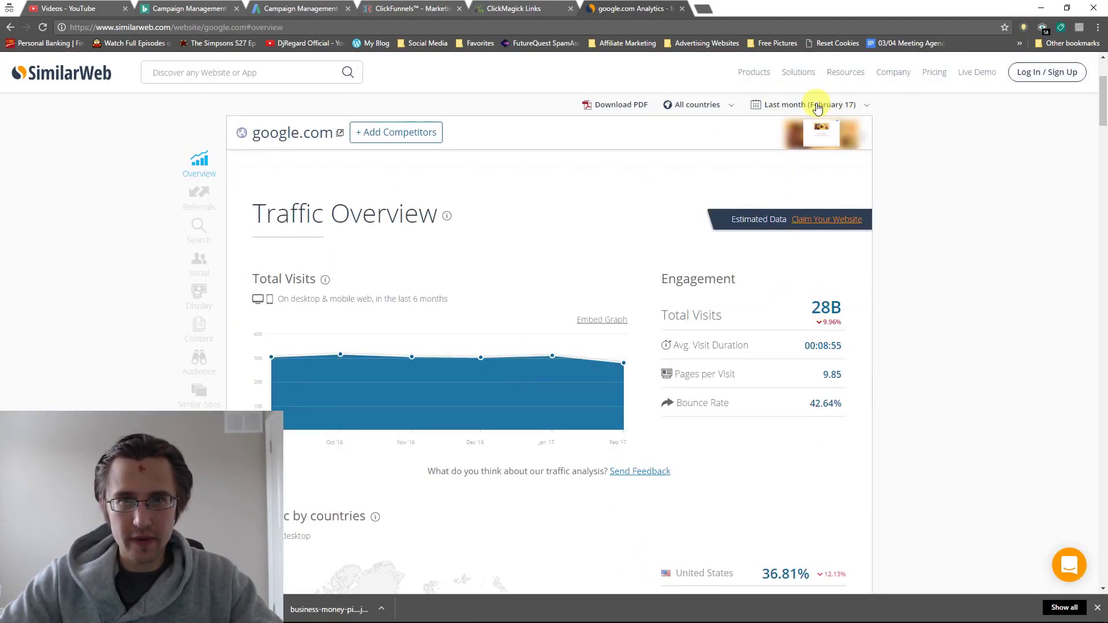
left_click_drag(811, 307, 840, 309)
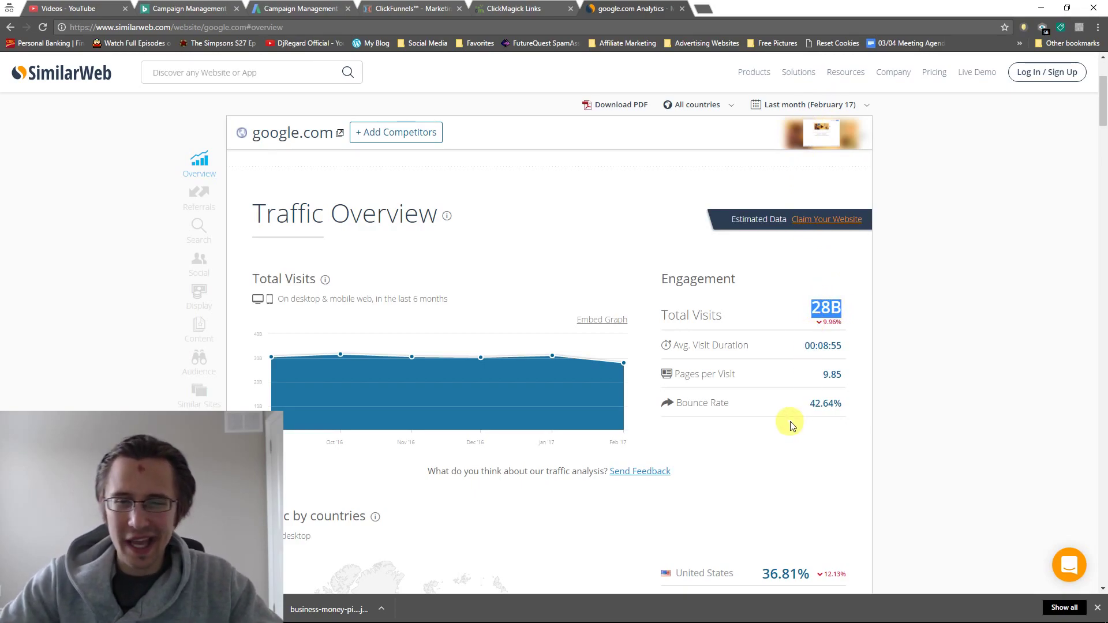
mouse_move(811, 404)
left_mouse_down()
mouse_move(849, 405)
mouse_move(812, 405)
left_mouse_up()
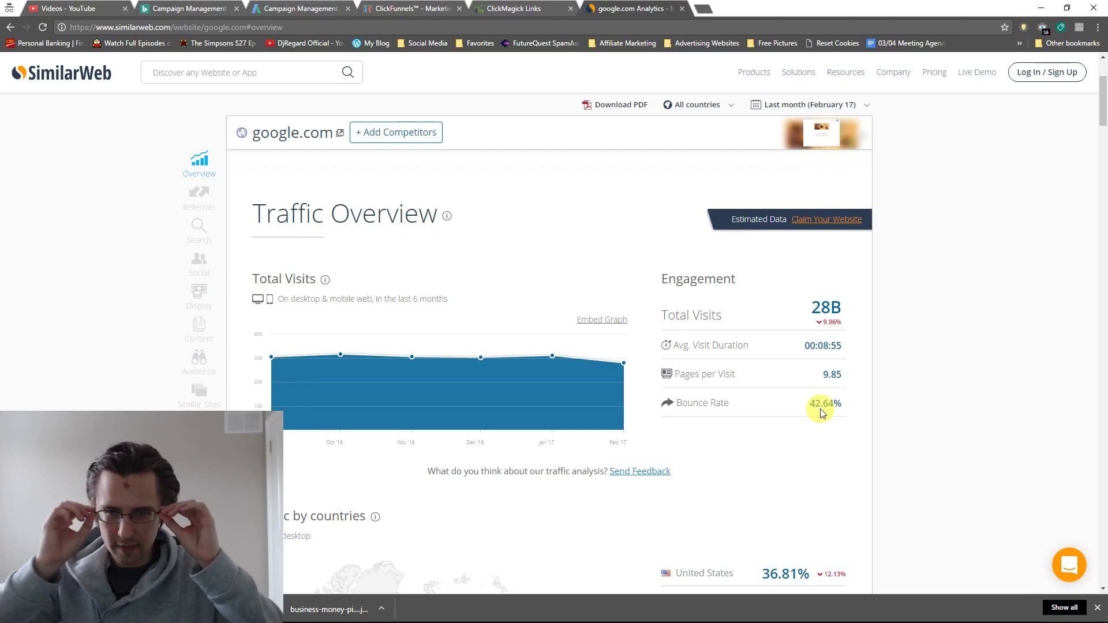
scroll(744, 410, "down", 1)
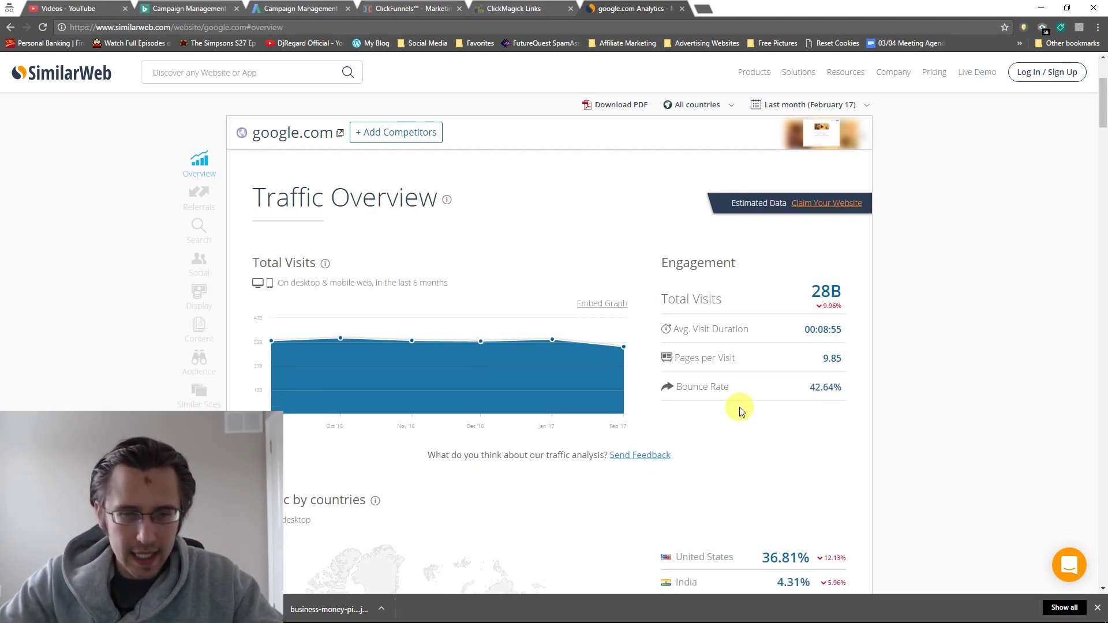
- Copy the thediabetesloophole.com sales page address from the regular Chrome window
mouse_move(269, 611)
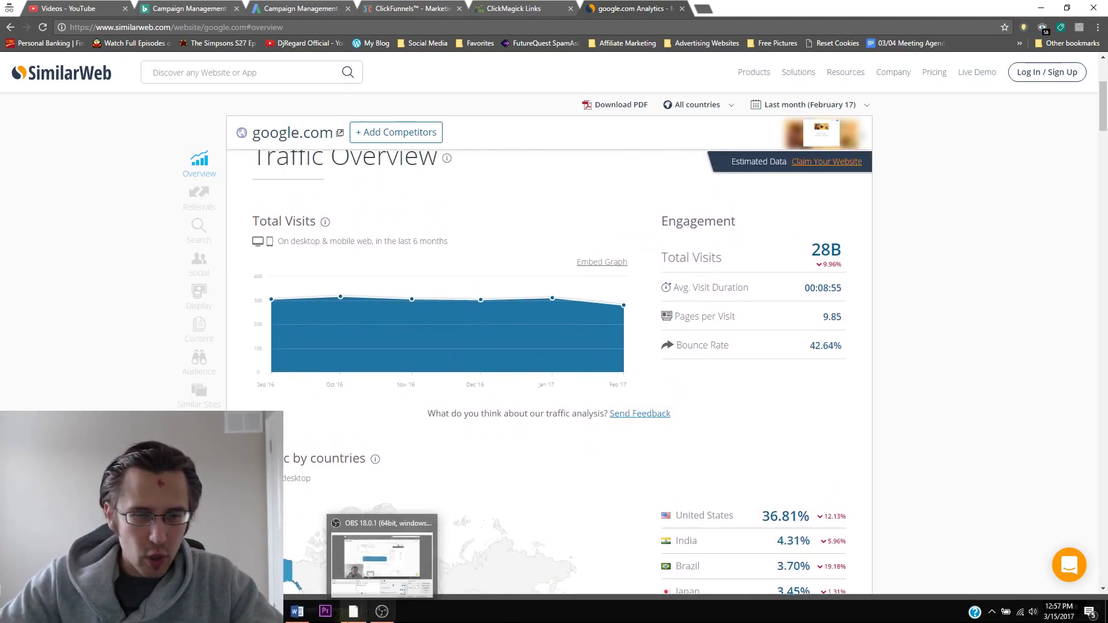
left_click(310, 572)
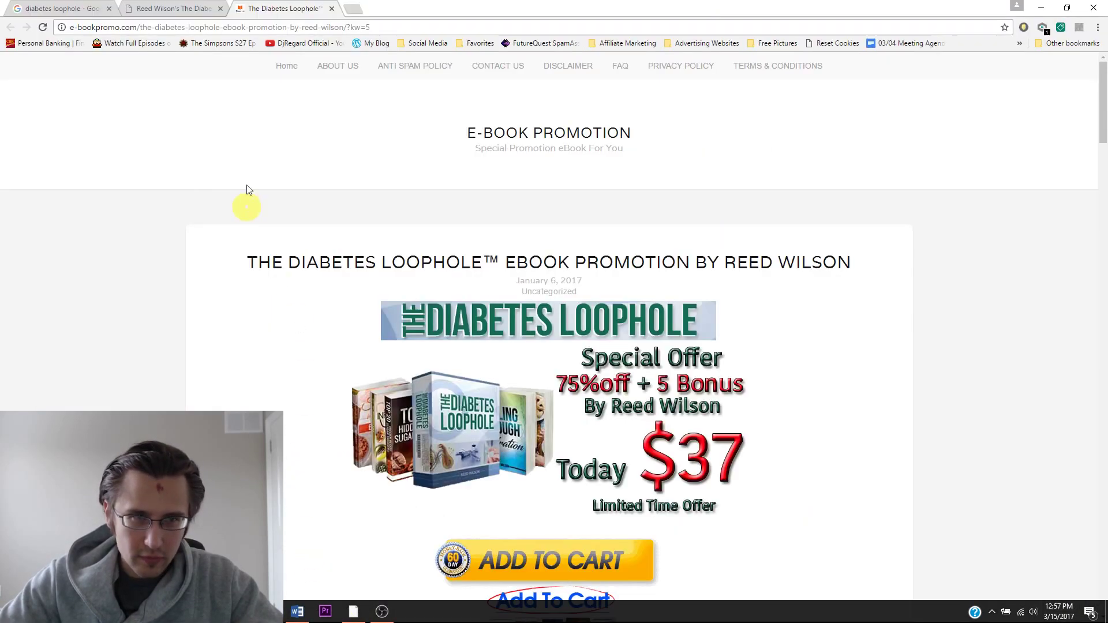
left_click(162, 8)
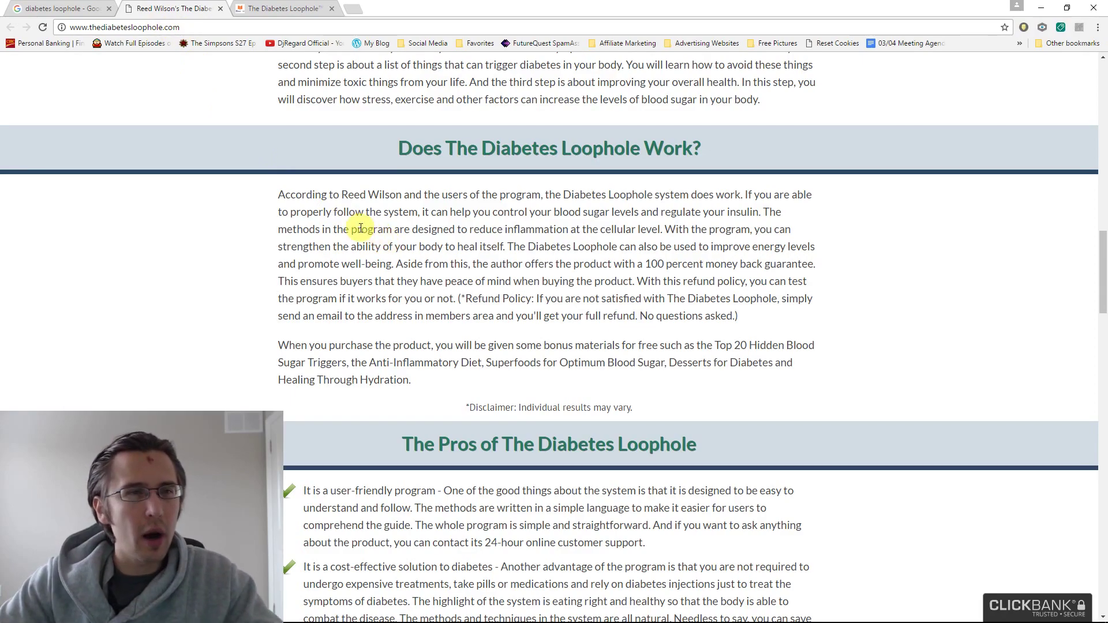
scroll(358, 219, "up", 13)
scroll(1102, 247, "up", 6)
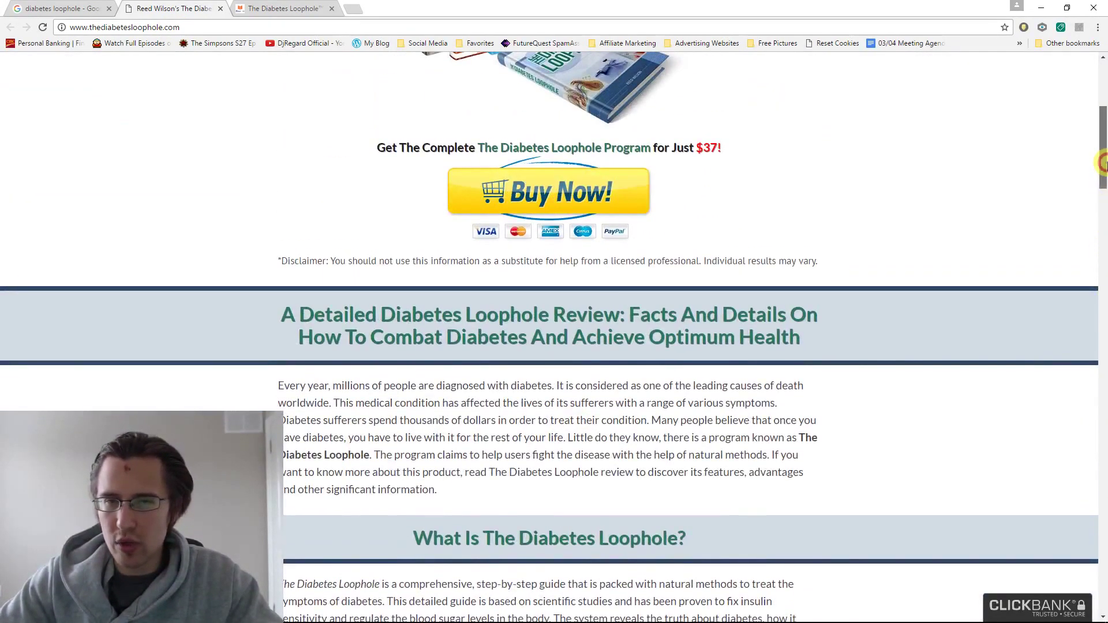
scroll(1102, 109, "down", 1)
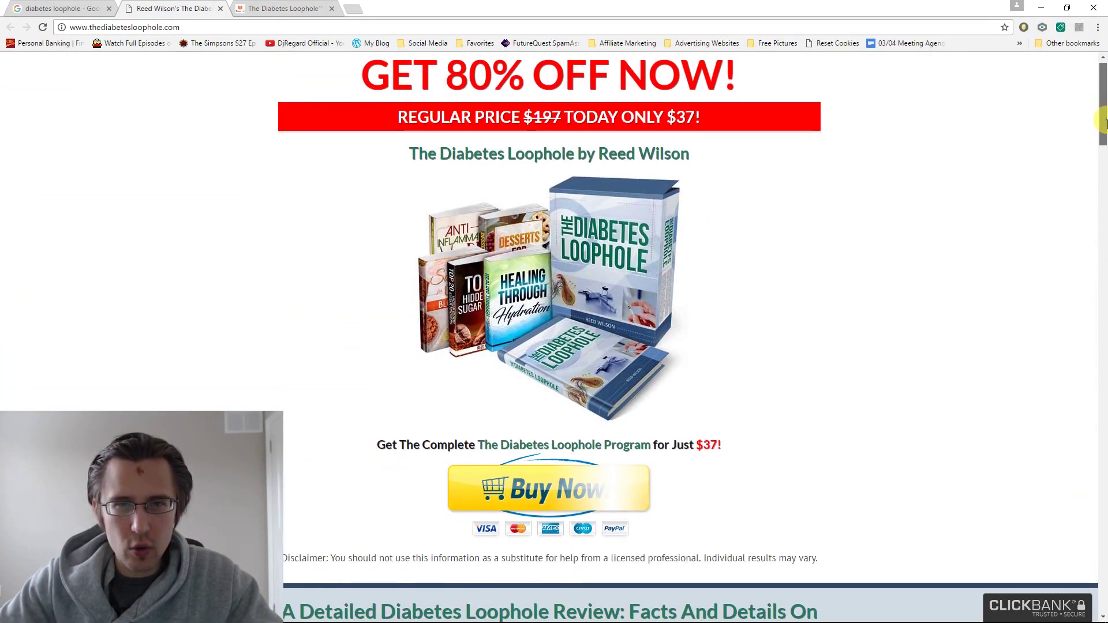
scroll(1103, 110, "up", 1)
left_click(158, 29)
key("ctrl+c")
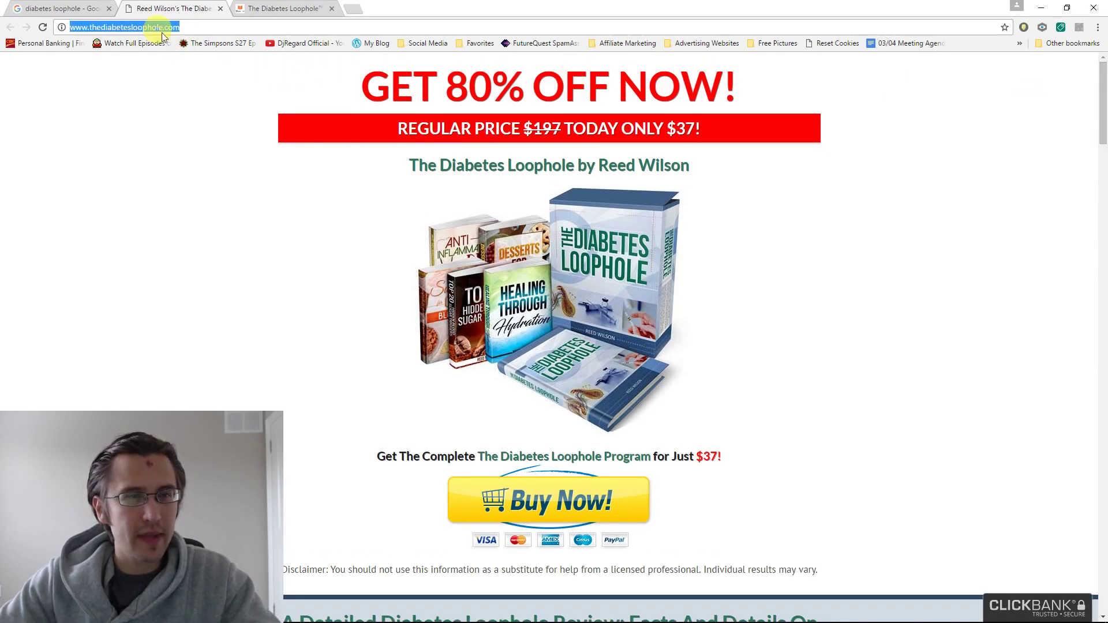
- Look up thediabetesloophole.com in SimilarWeb using the pasted address without its trailing slash
mouse_move(296, 619)
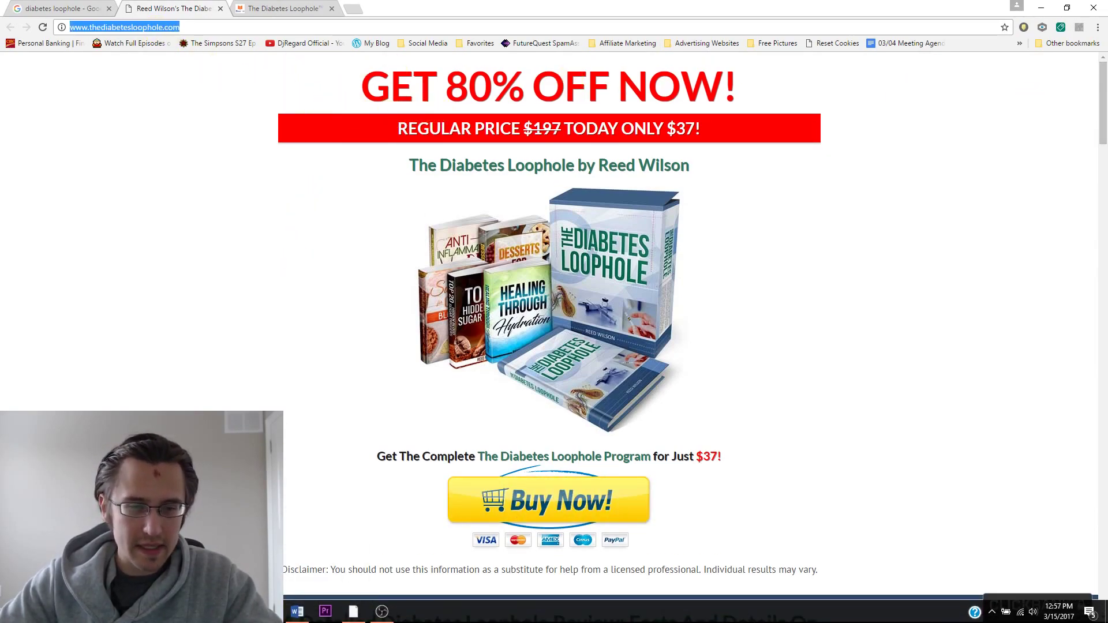
left_click(329, 571)
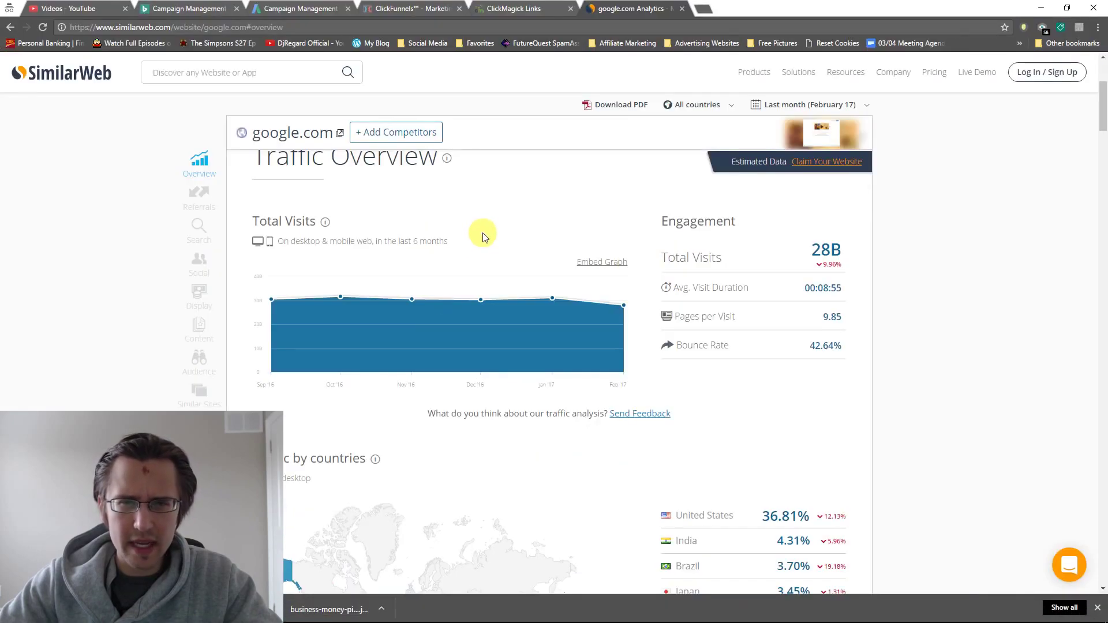
left_click(225, 68)
key("ctrl+v")
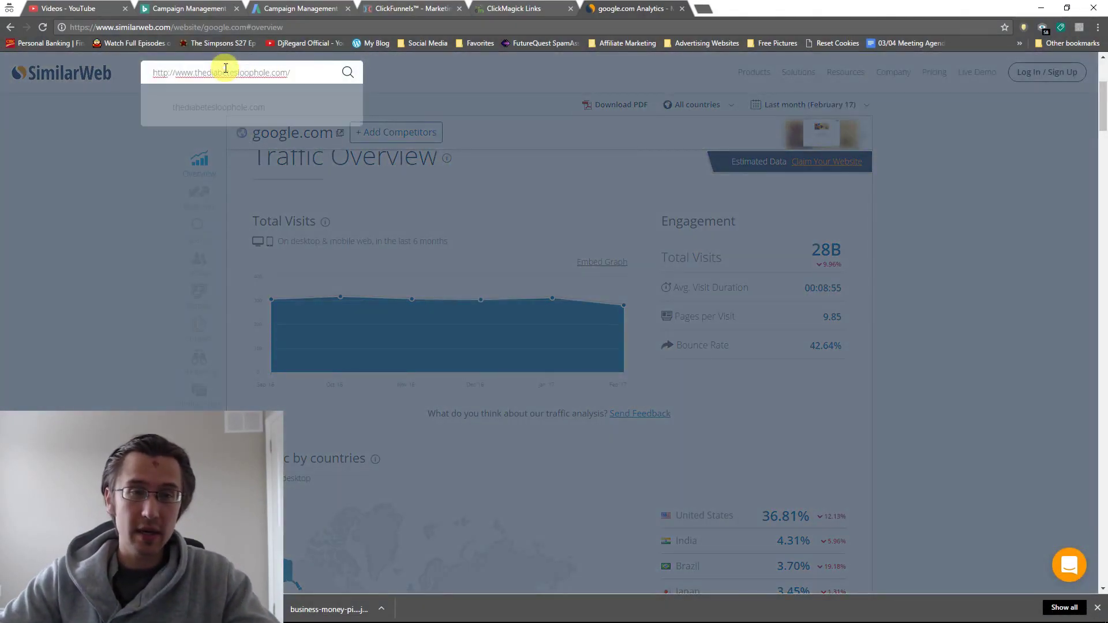
key("BackSpace")
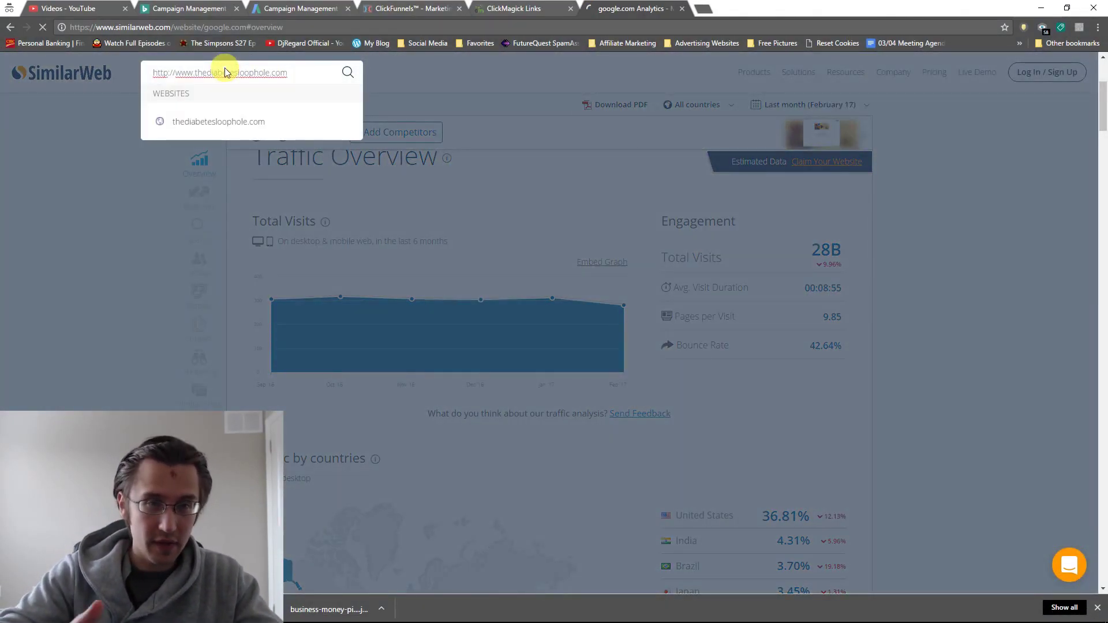
left_click(213, 117)
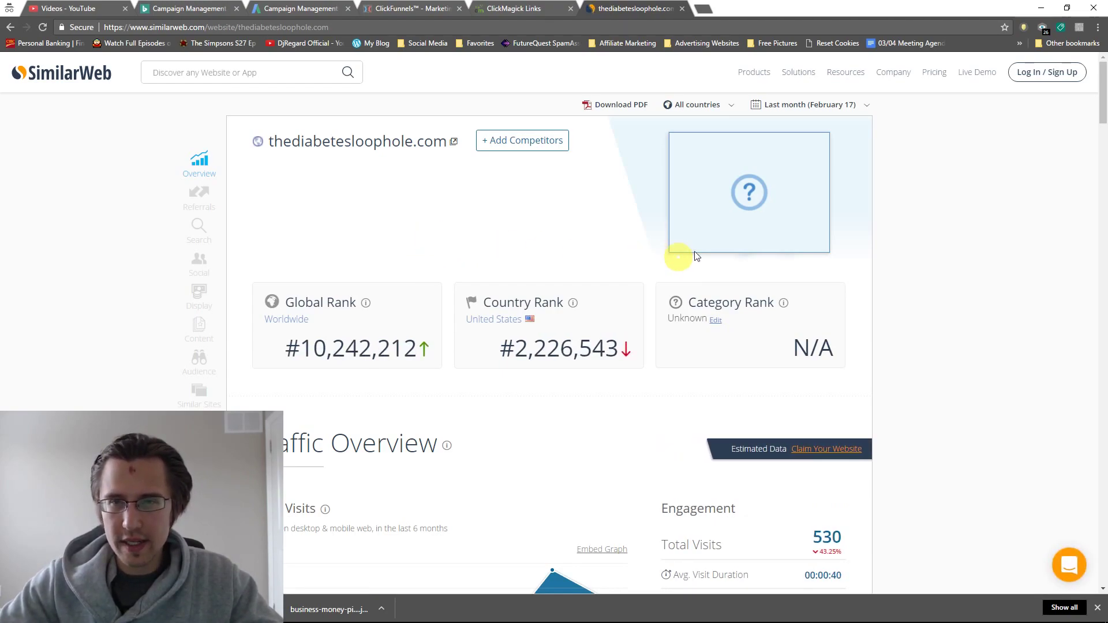
- Highlight the 530 total visits and 00:00:40 average visit duration
scroll(628, 262, "down", 3)
scroll(599, 304, "up", 3)
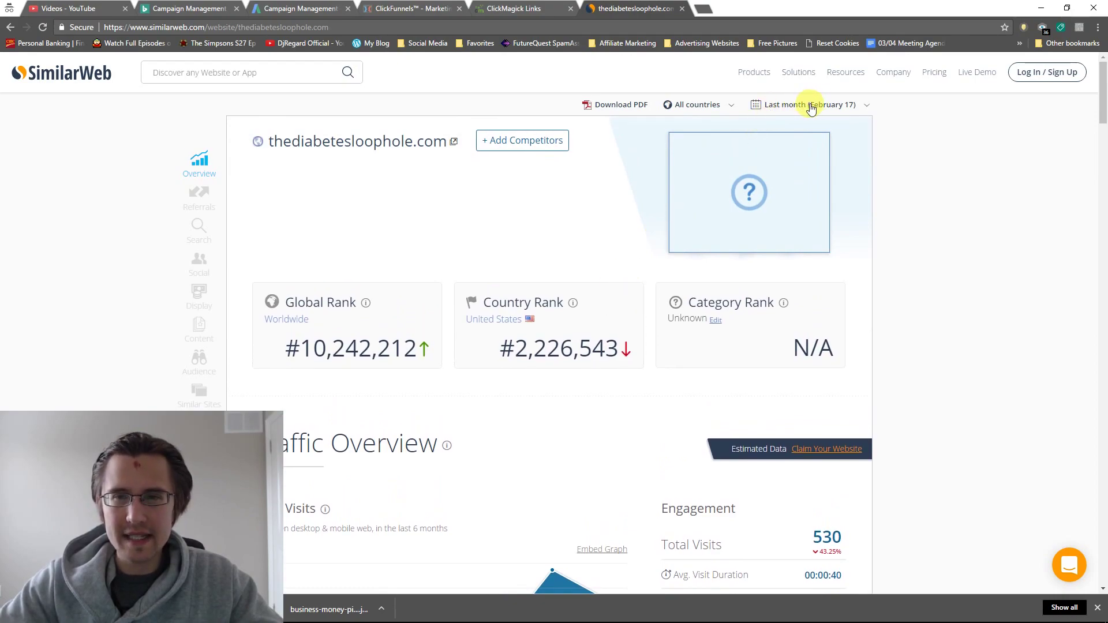
scroll(750, 439, "down", 2)
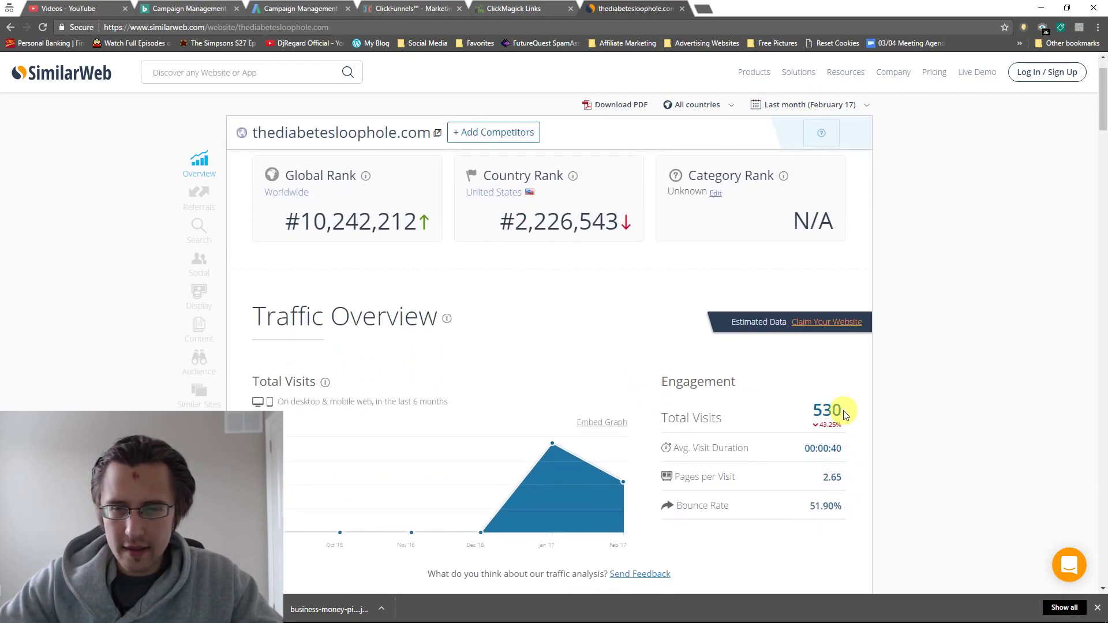
left_click_drag(841, 411, 819, 406)
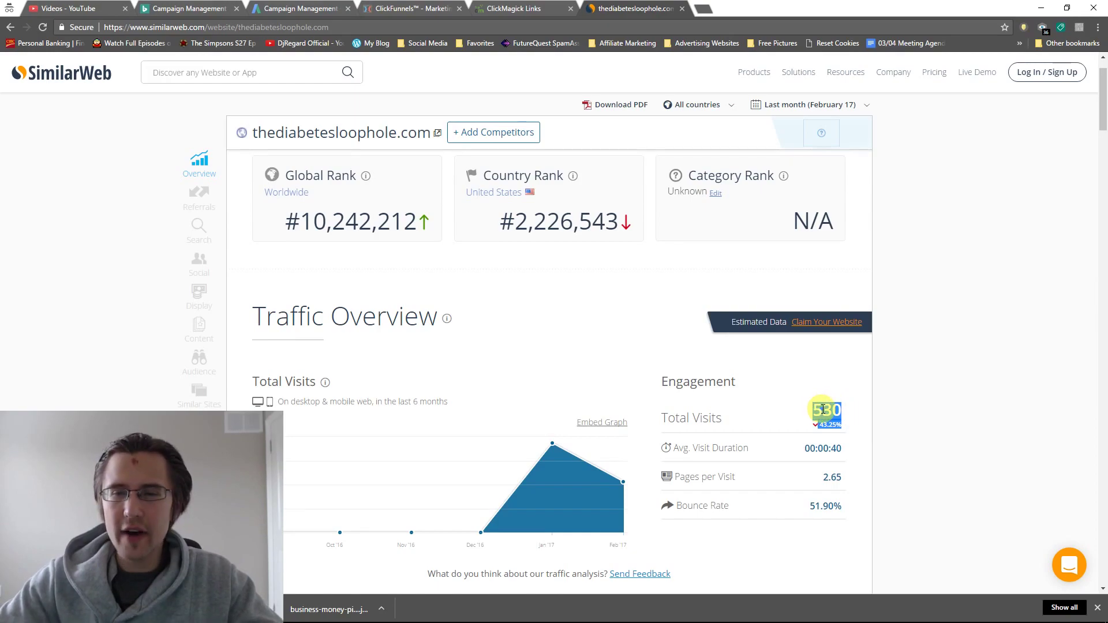
left_click(820, 409)
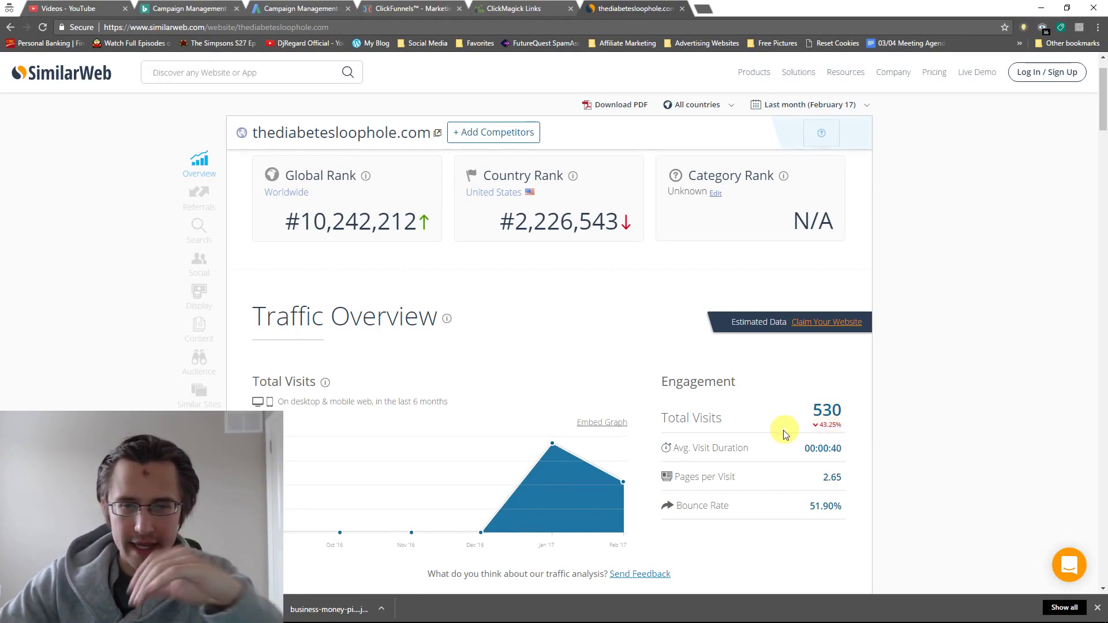
left_click_drag(806, 451, 844, 477)
mouse_move(382, 611)
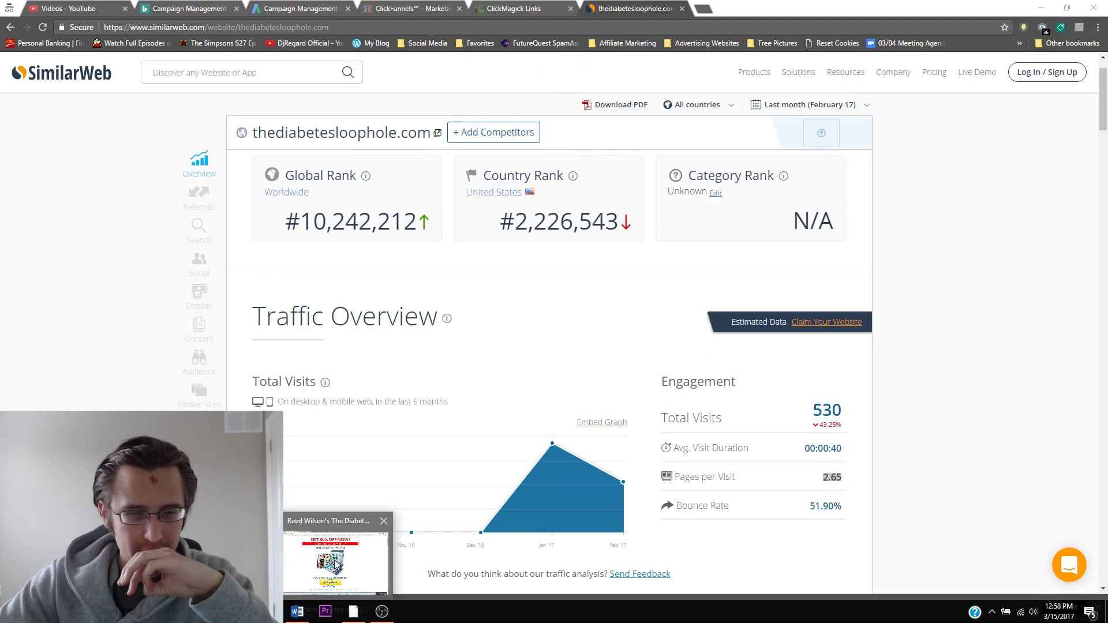
left_click(338, 557)
scroll(610, 317, "down", 12)
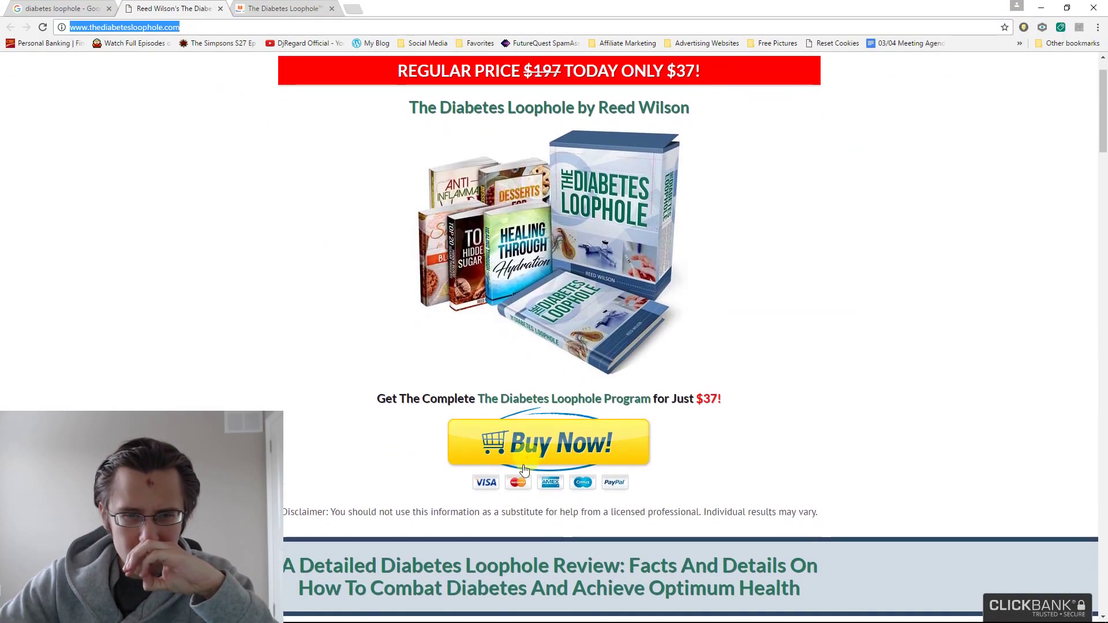
scroll(527, 359, "down", 13)
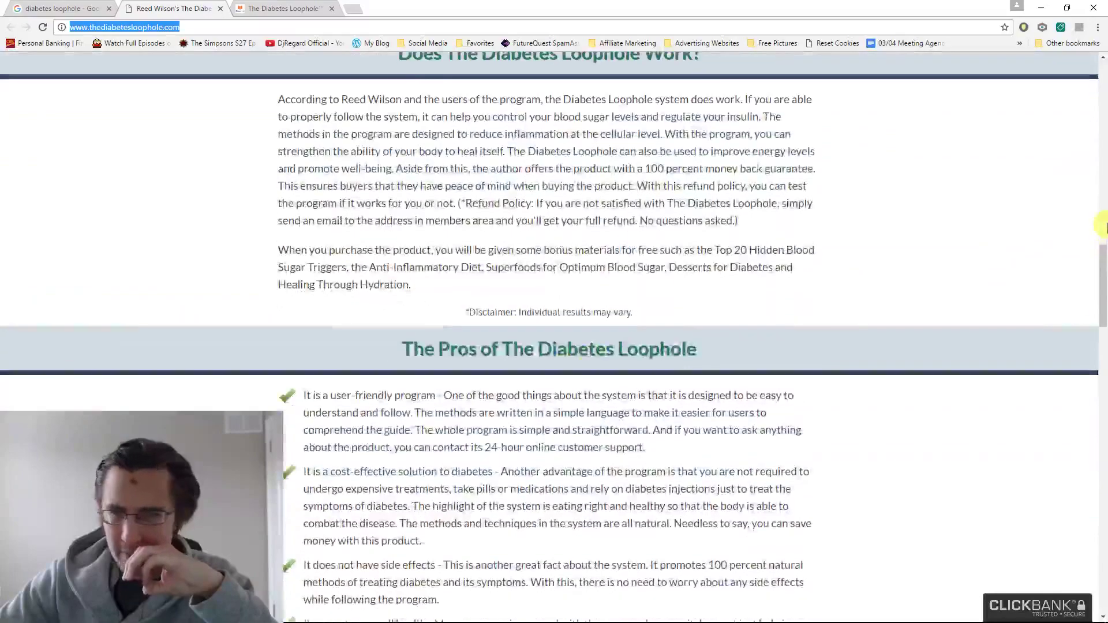
left_click_drag(1102, 271, 908, 171)
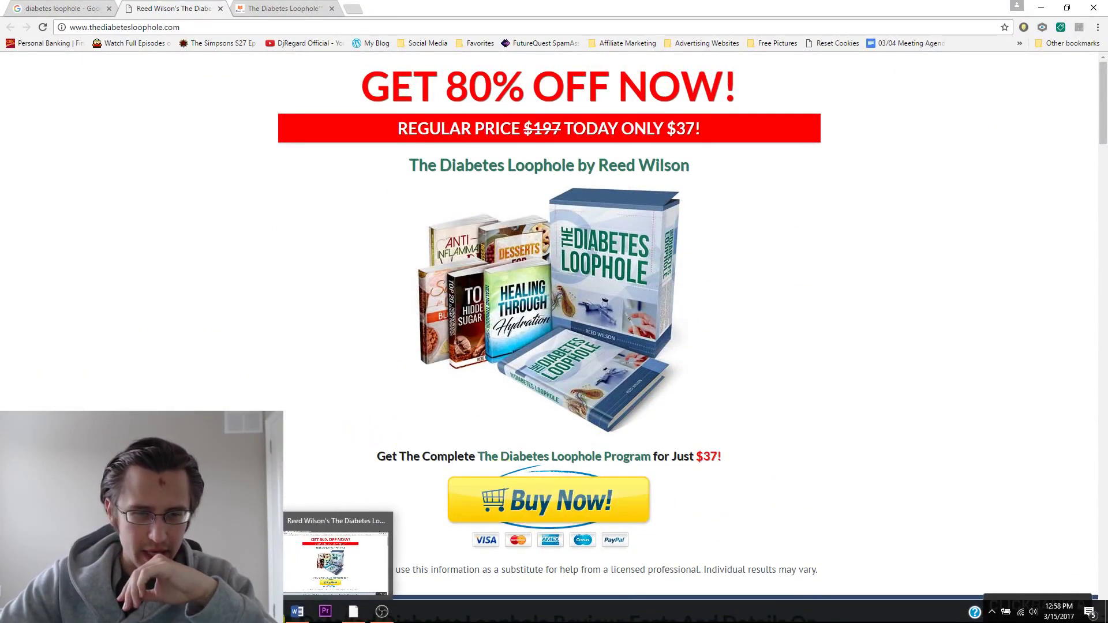
left_click(341, 522)
scroll(816, 459, "down", 1)
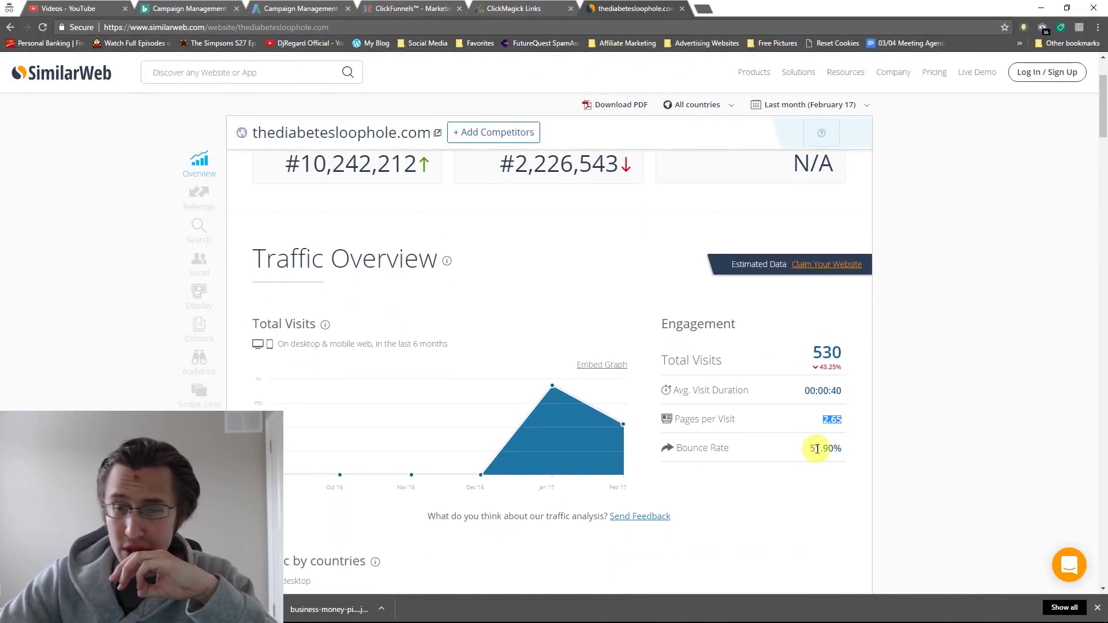
left_click_drag(816, 449, 837, 448)
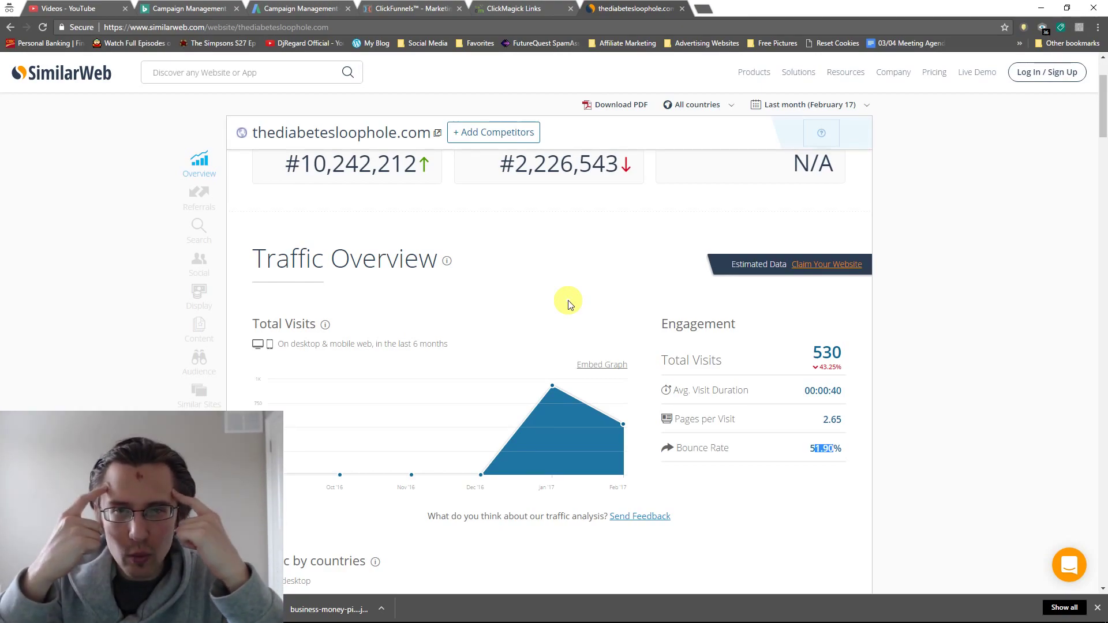
- Highlight the United States entry and its 100.00% traffic share
scroll(570, 304, "down", 4)
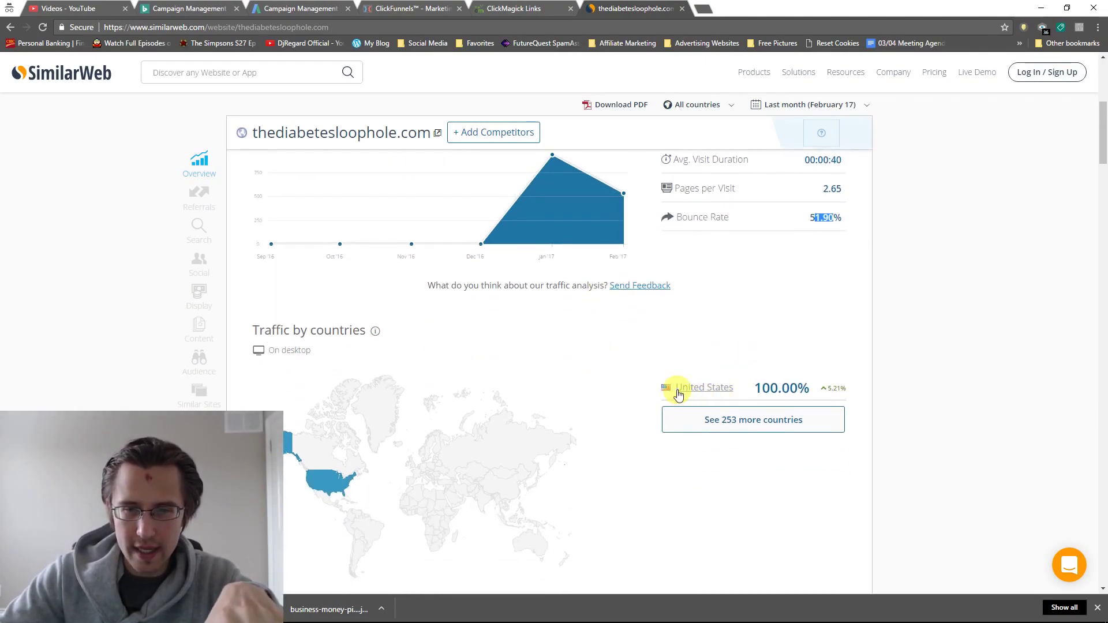
left_click_drag(663, 391, 743, 386)
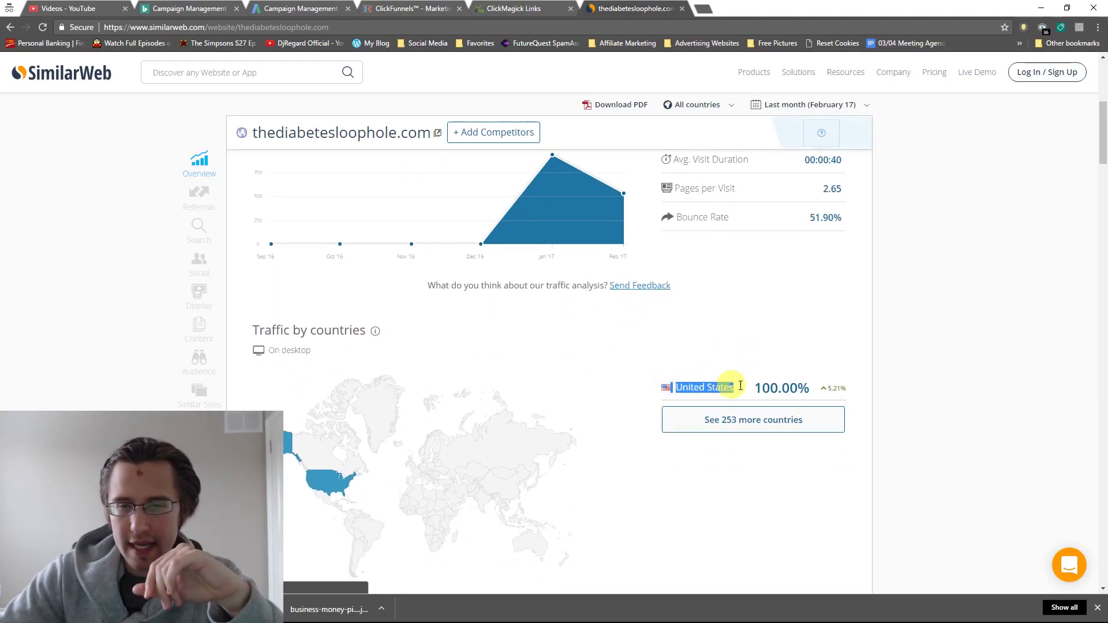
left_click_drag(846, 387, 754, 389)
triple_click(745, 386)
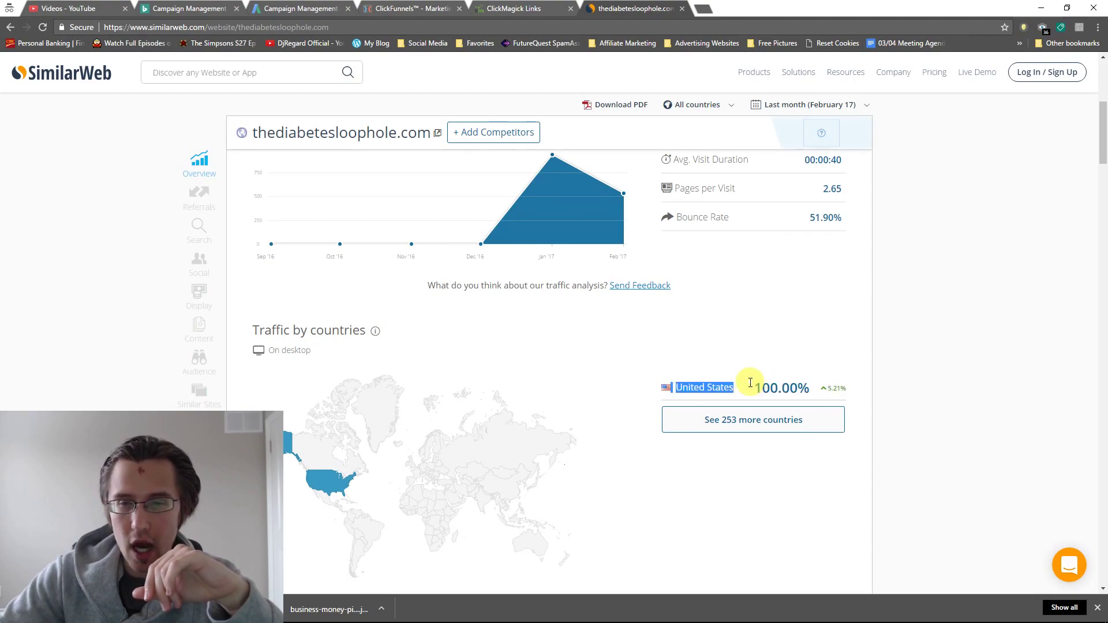
triple_click(759, 387)
left_click(748, 353)
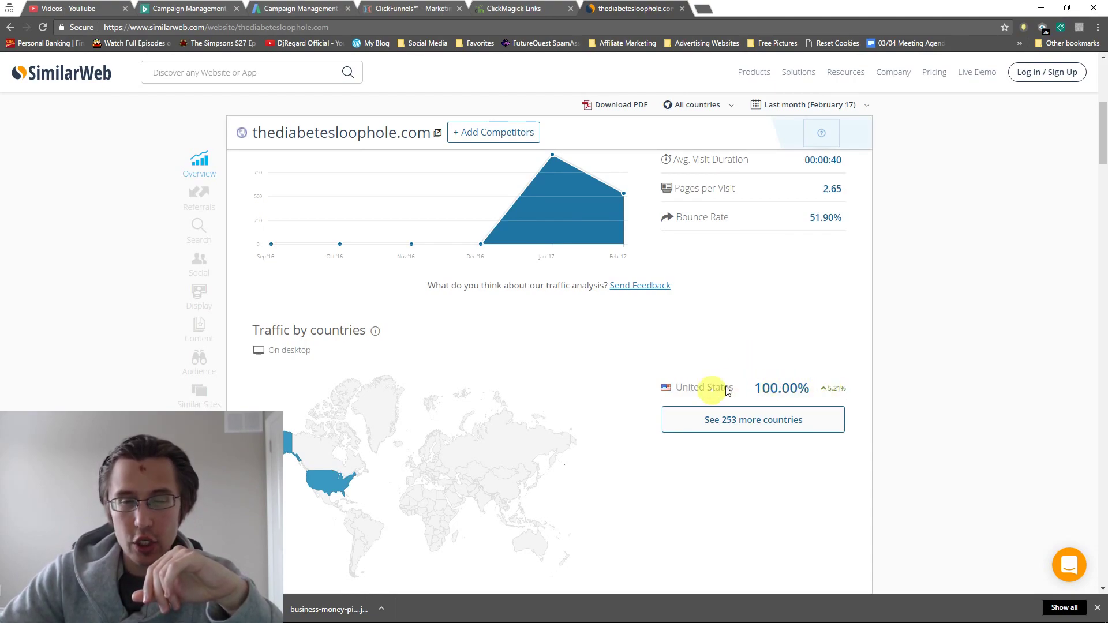
- Scroll down from the countries breakdown to the Traffic Sources section
scroll(727, 353, "down", 1)
scroll(729, 353, "down", 2)
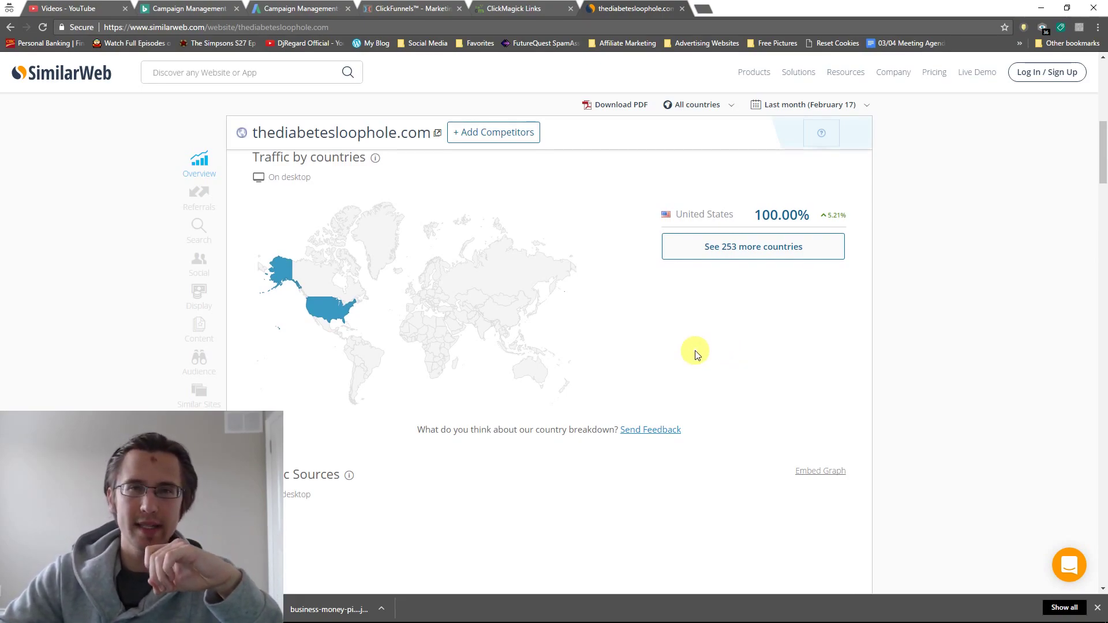
scroll(696, 349, "up", 2)
scroll(627, 380, "down", 3)
scroll(623, 382, "down", 3)
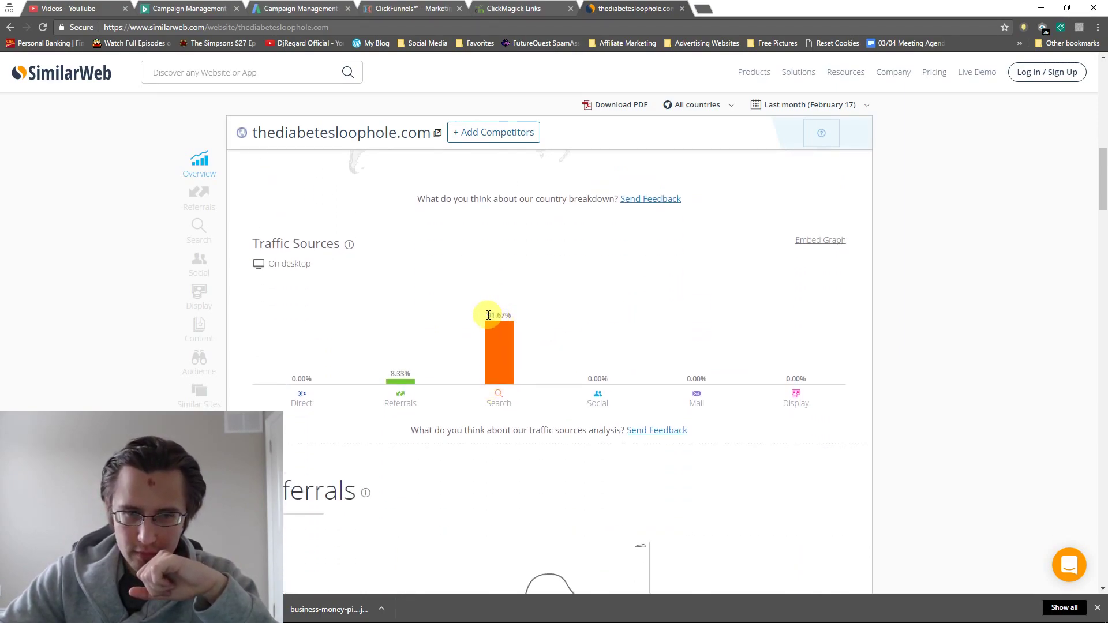
- Highlight the 91.67% Search share and scroll through Referrals, Search, Social, Display and Content
left_click_drag(487, 315, 512, 316)
scroll(577, 375, "down", 2)
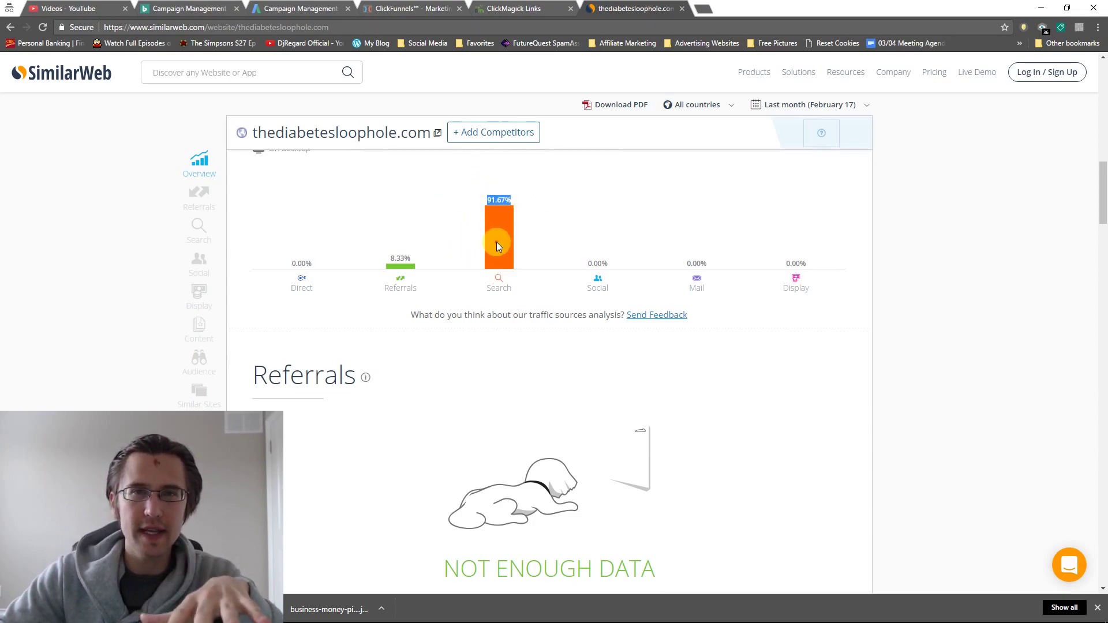
scroll(453, 198, "down", 3)
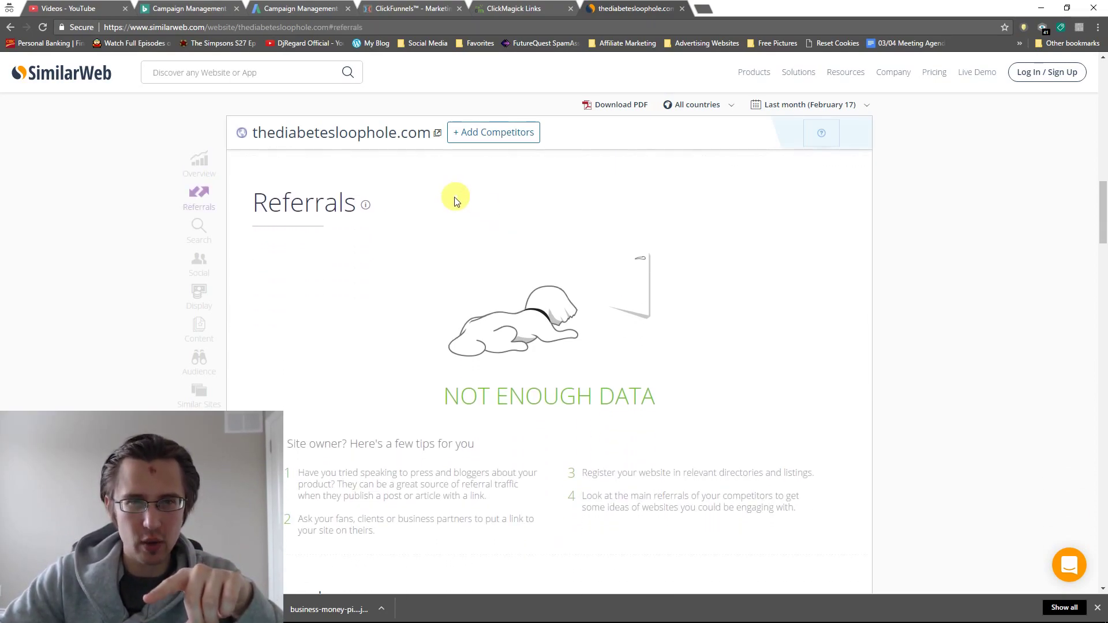
scroll(427, 237, "up", 3)
scroll(464, 366, "down", 3)
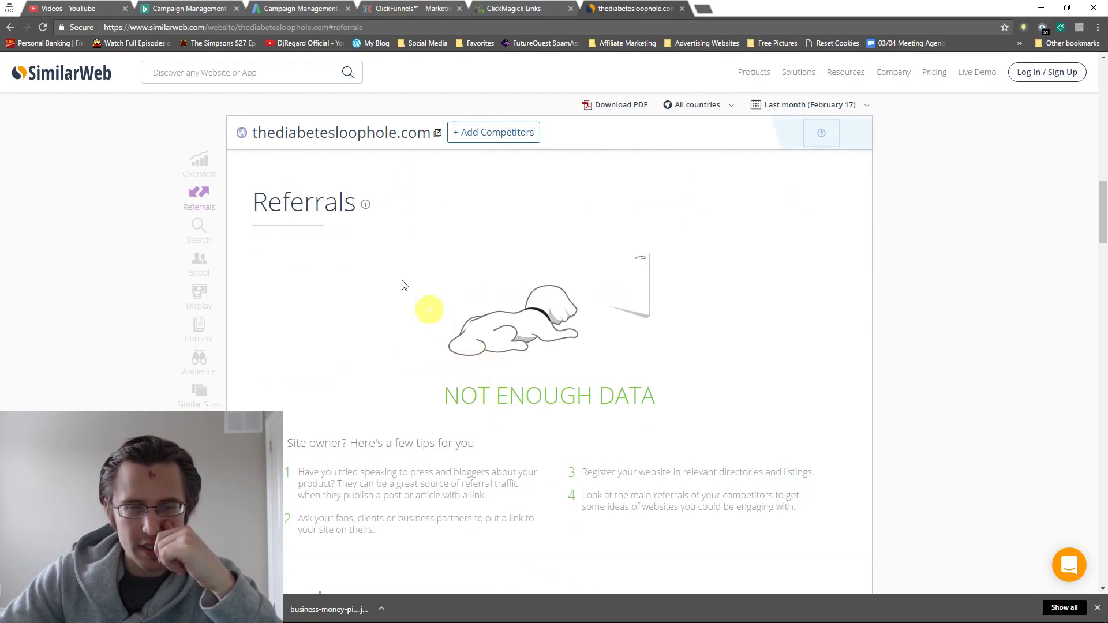
scroll(520, 358, "down", 8)
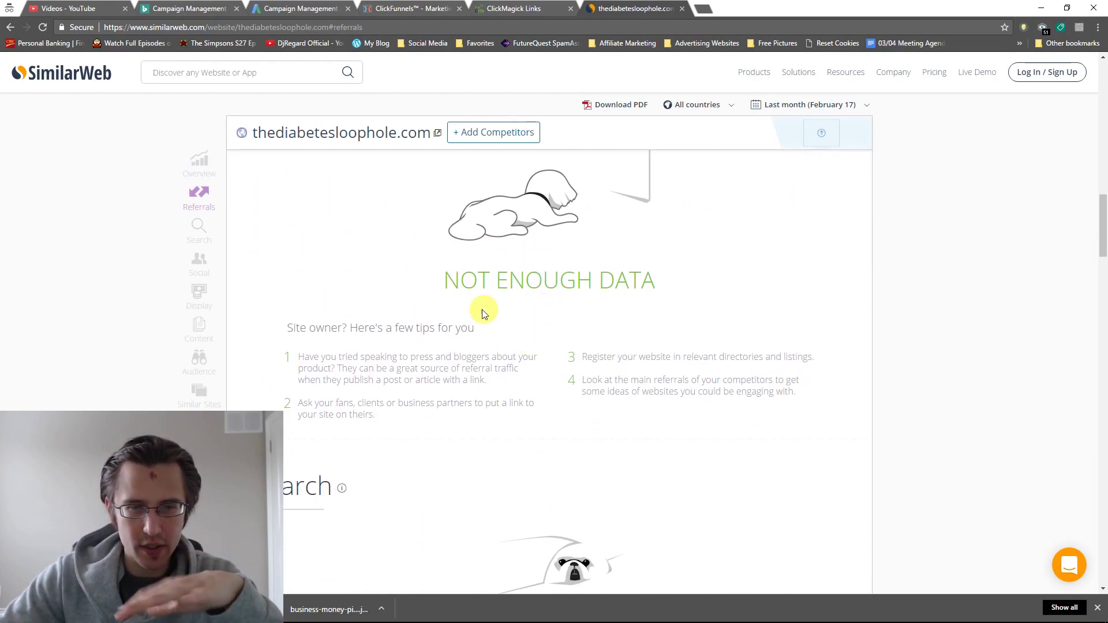
scroll(453, 351, "down", 12)
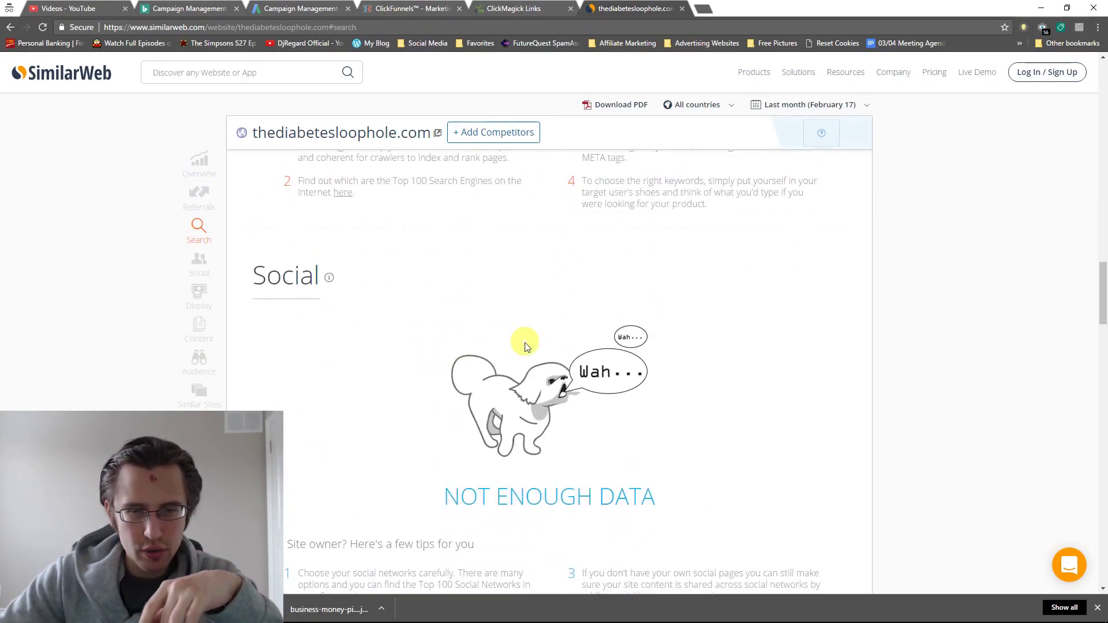
scroll(502, 379, "down", 4)
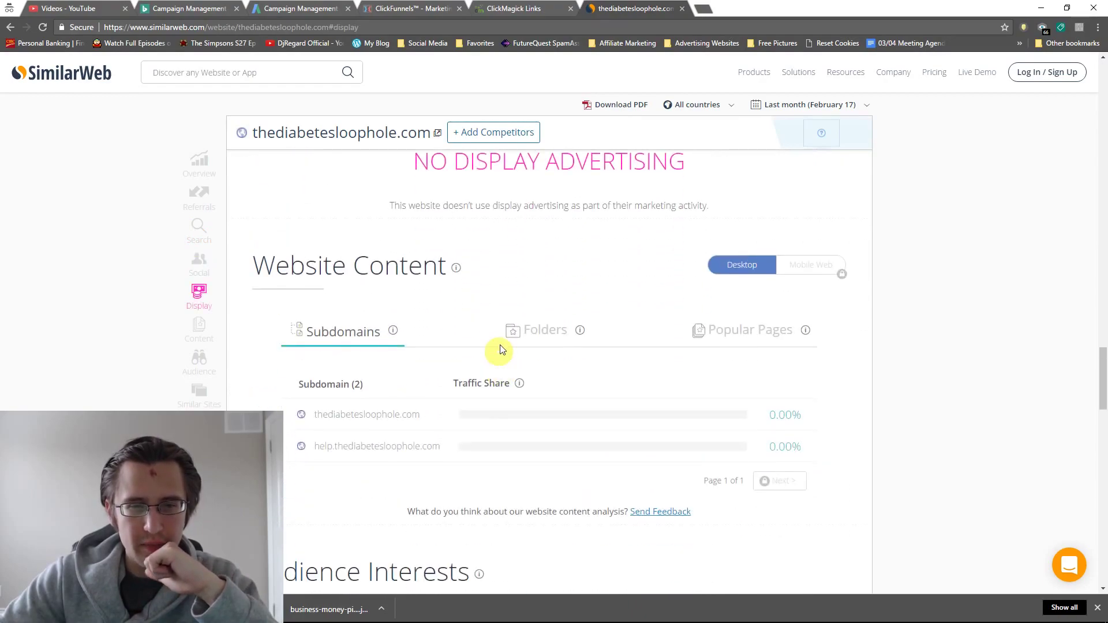
scroll(500, 298, "down", 4)
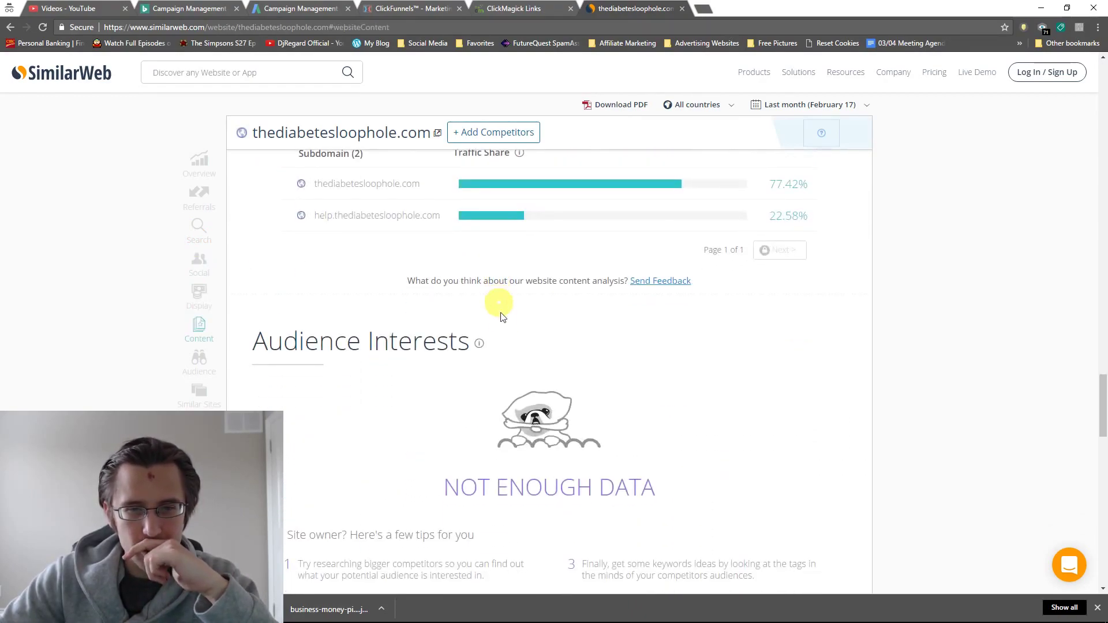
scroll(582, 382, "down", 4)
- Return to the Search section and highlight the tip about ranking keywords
scroll(583, 375, "up", 15)
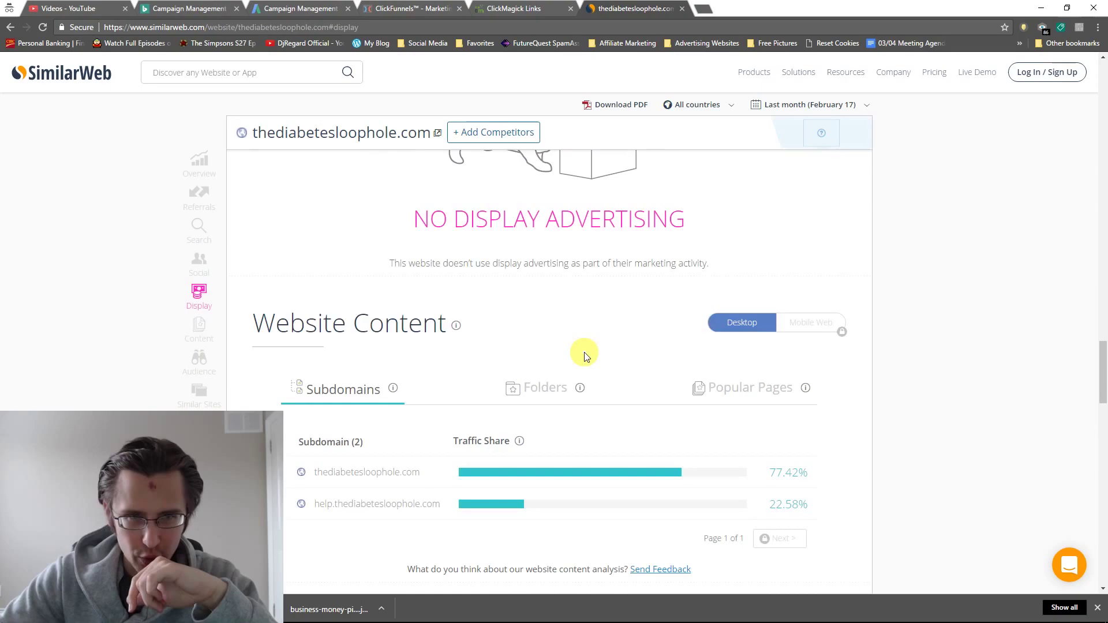
scroll(537, 369, "up", 8)
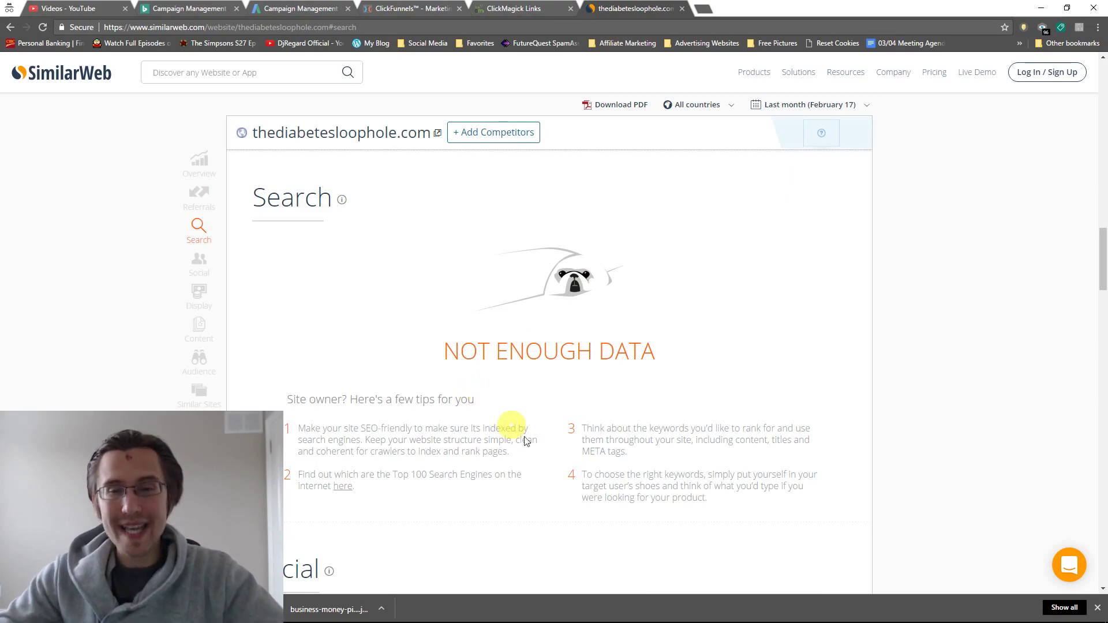
left_click_drag(606, 429, 626, 453)
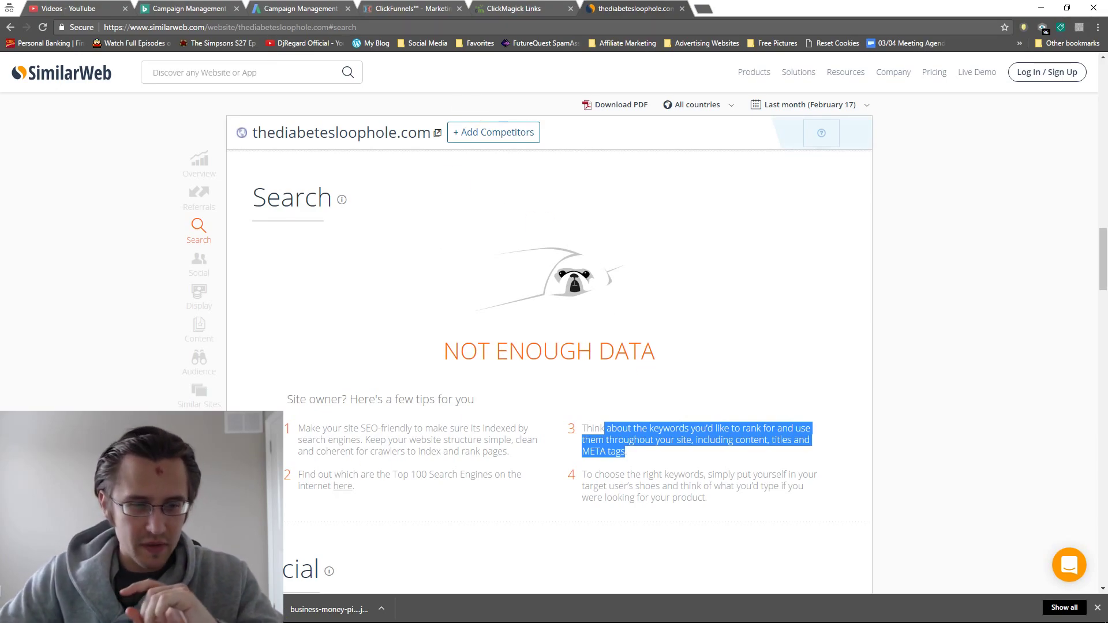
- Copy the e-bookpromo.com promotion page's web address
mouse_move(338, 612)
left_click(337, 557)
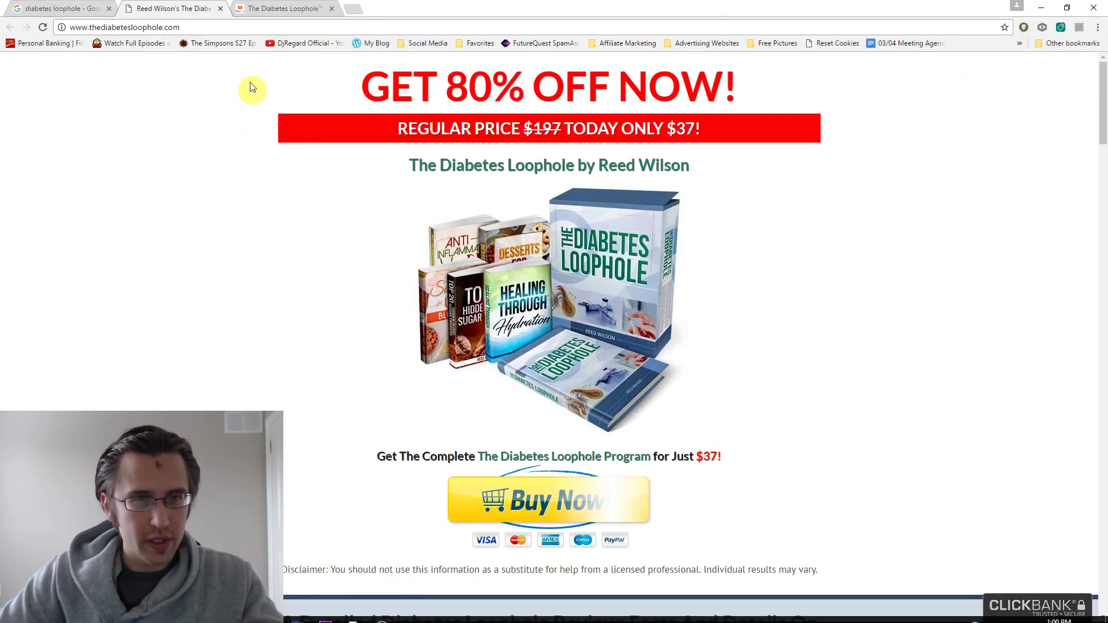
left_click(283, 8)
left_click(193, 27)
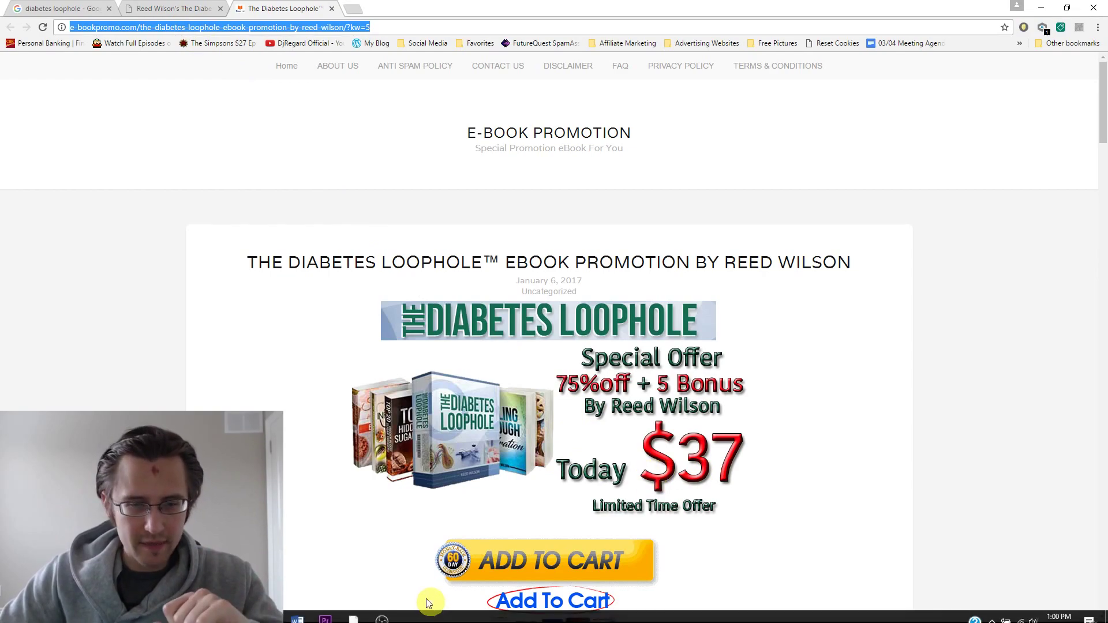
- Paste the e-bookpromo.com address into SimilarWeb's site search and run the lookup
mouse_move(271, 612)
left_click(338, 557)
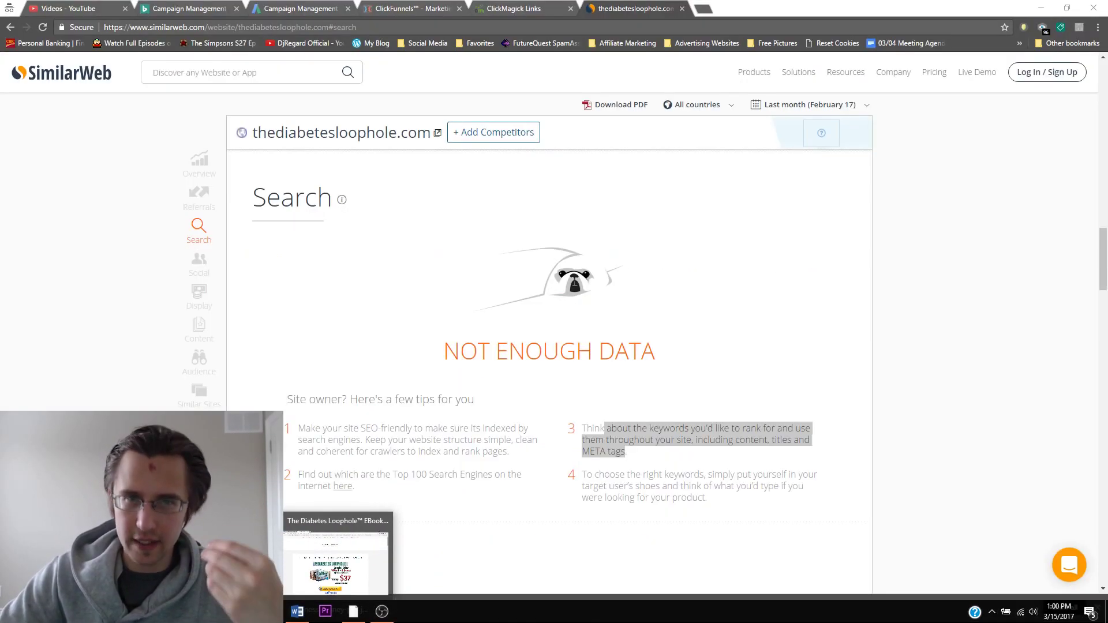
left_click(248, 74)
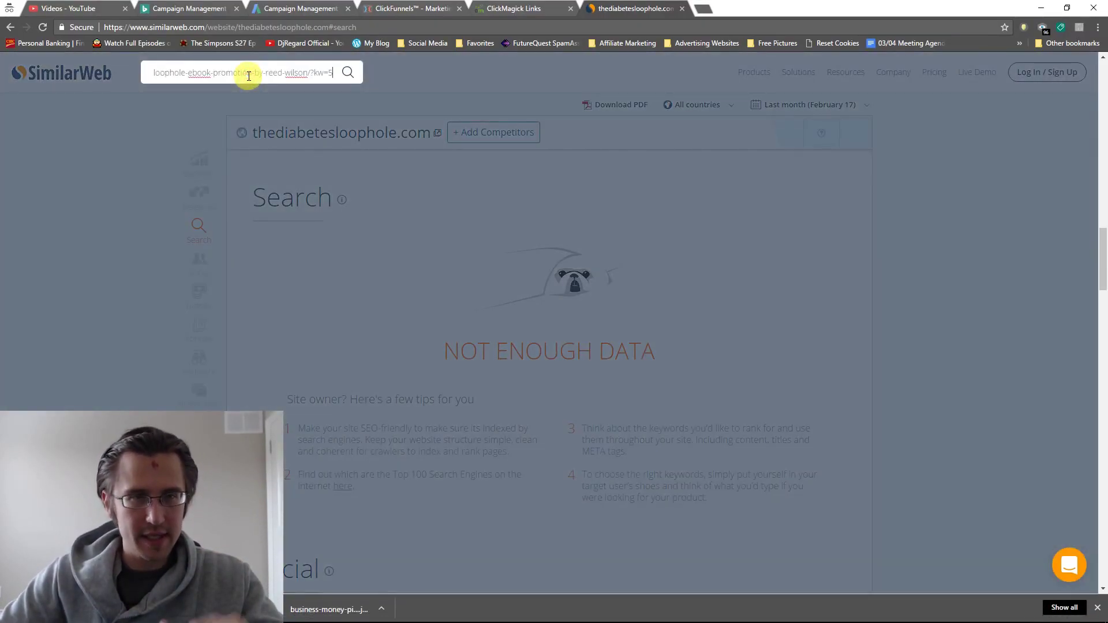
type("e-bookpromo.com")
key("Return")
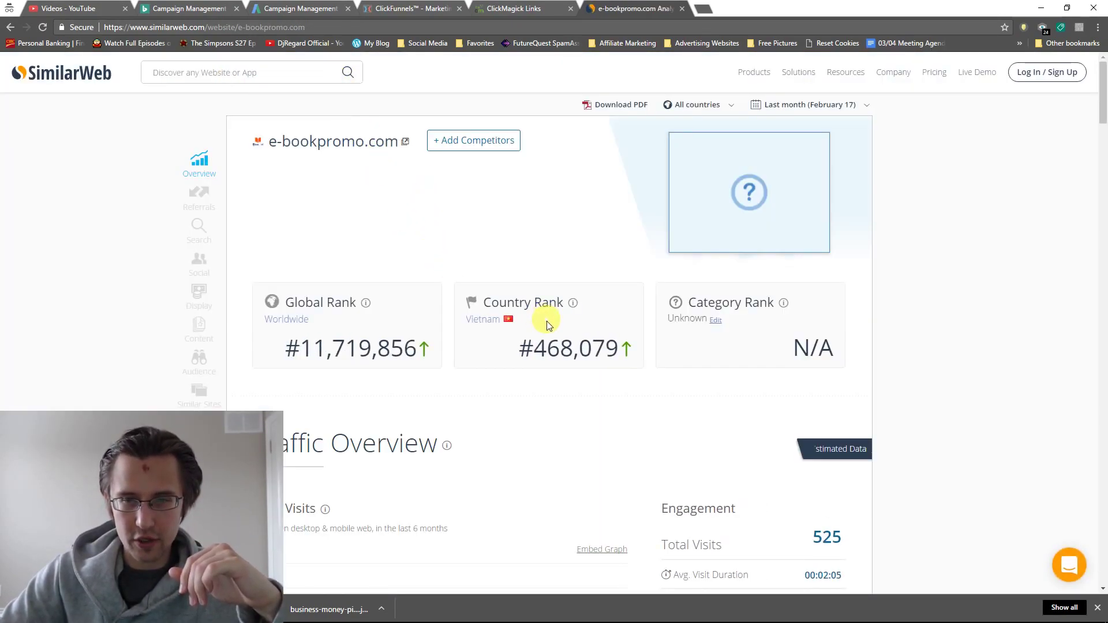
- Highlight e-bookpromo.com's 86.14% bounce rate in the traffic overview
scroll(557, 337, "down", 3)
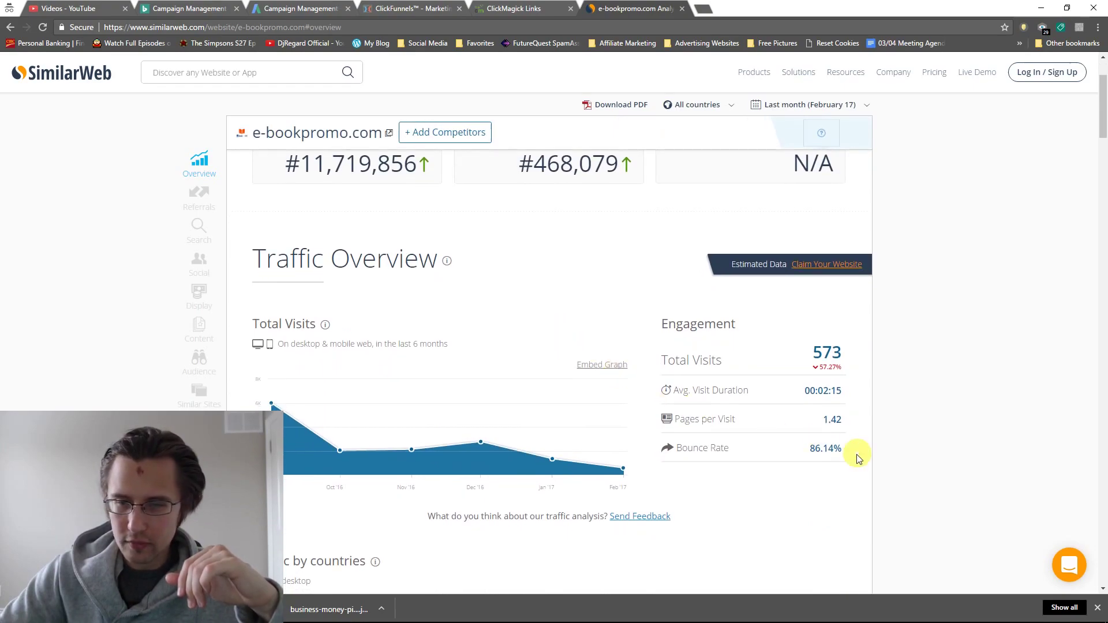
left_click_drag(810, 450, 830, 450)
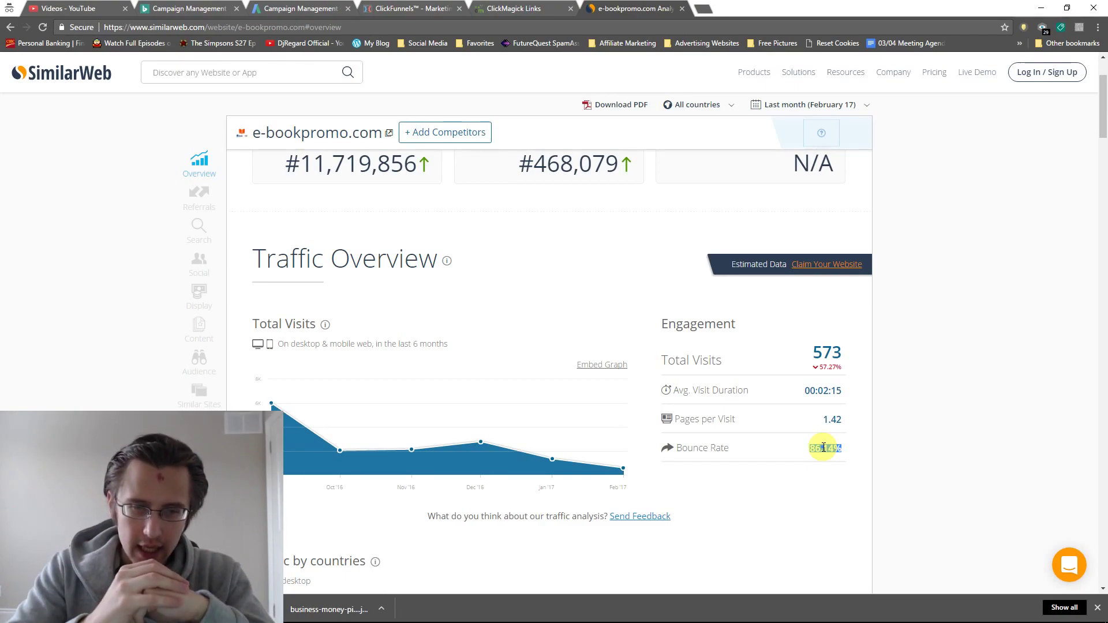
scroll(764, 438, "up", 1)
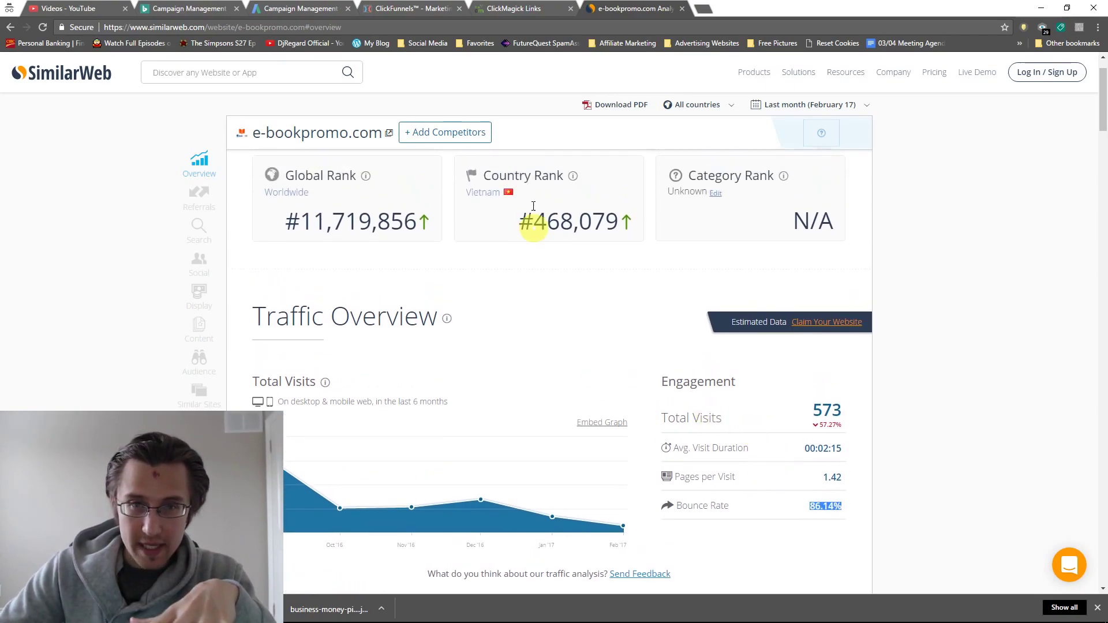
mouse_move(296, 616)
left_click(341, 554)
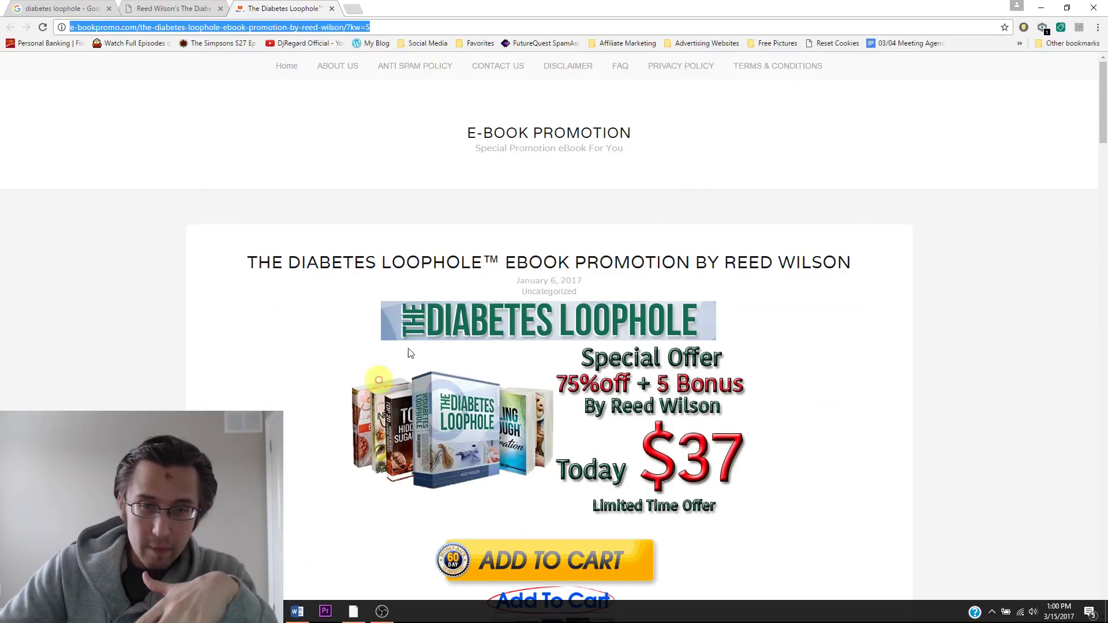
scroll(607, 301, "down", 10)
scroll(620, 310, "down", 15)
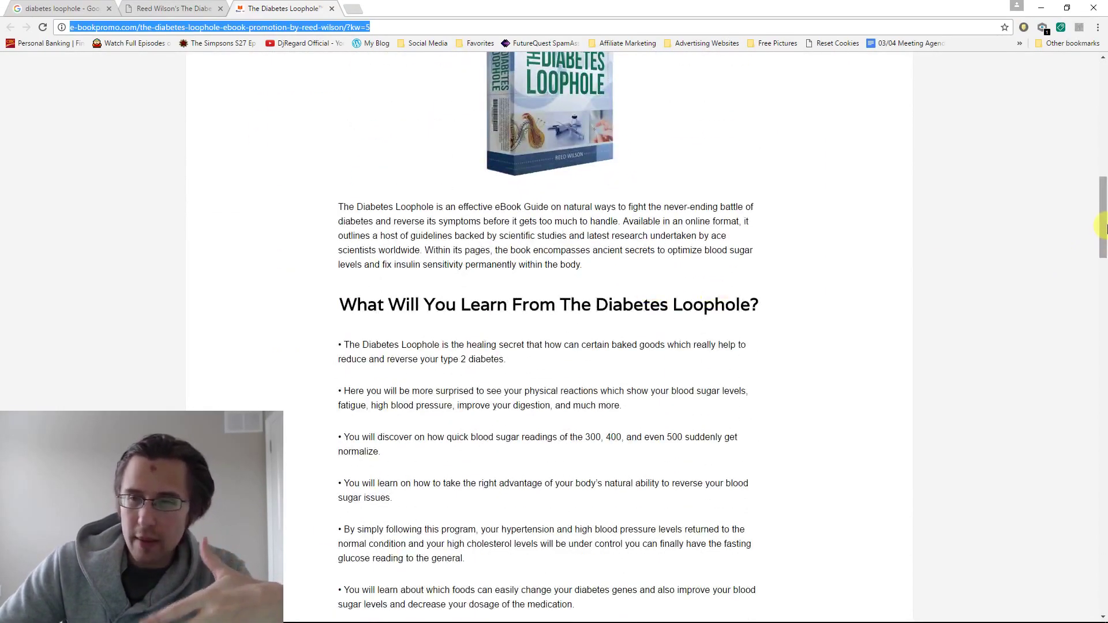
left_click_drag(1088, 398, 1081, 94)
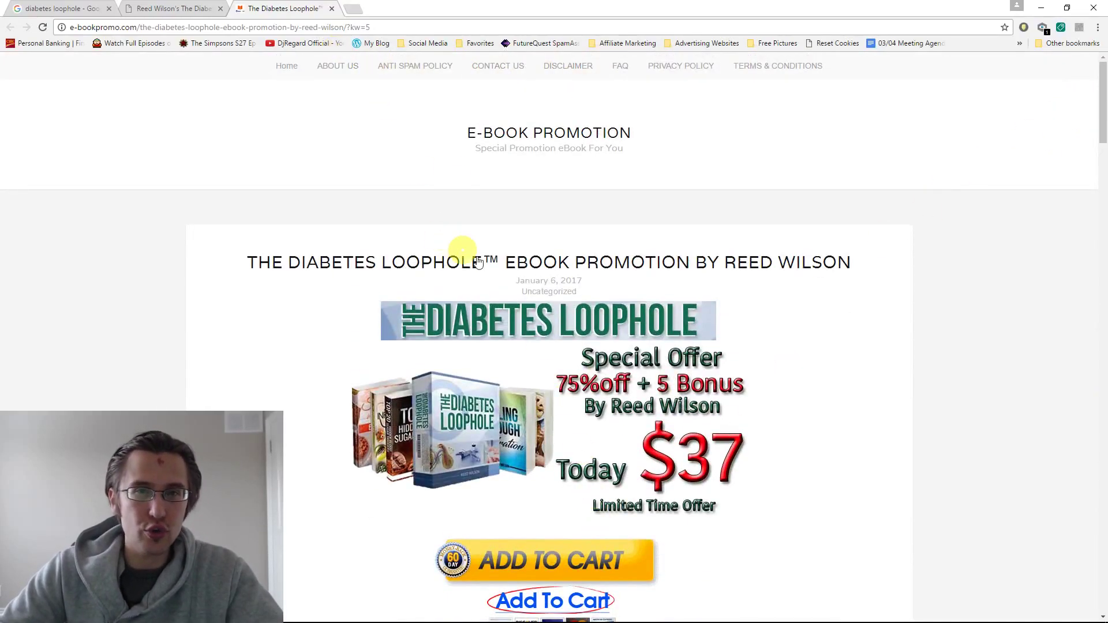
scroll(459, 226, "down", 6)
mouse_move(335, 611)
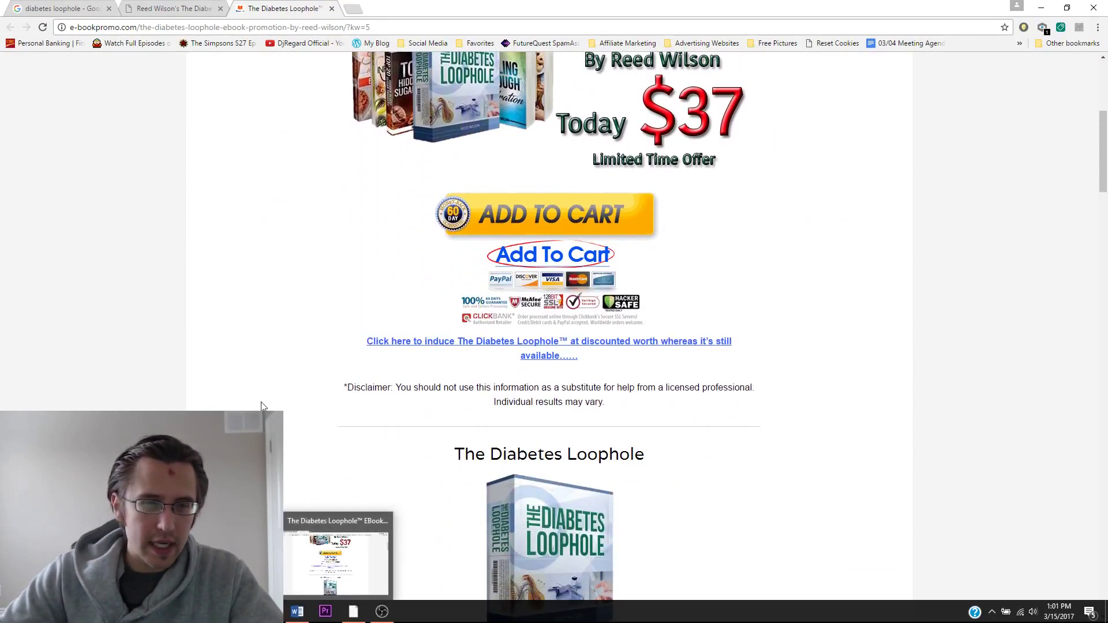
left_click(341, 555)
scroll(597, 280, "down", 6)
scroll(507, 264, "down", 5)
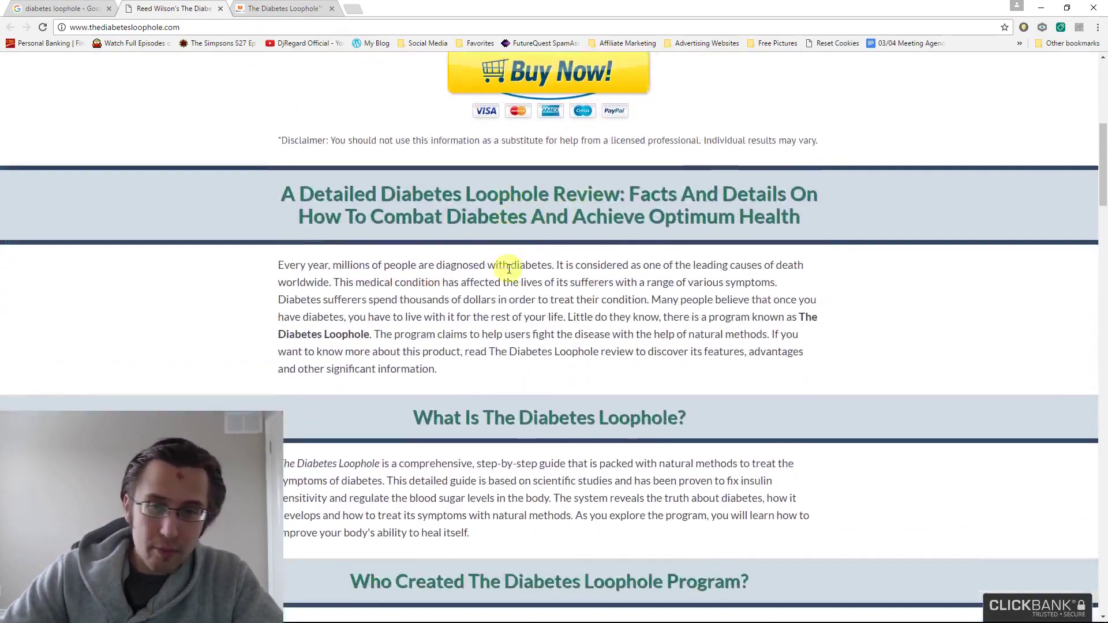
scroll(505, 276, "up", 10)
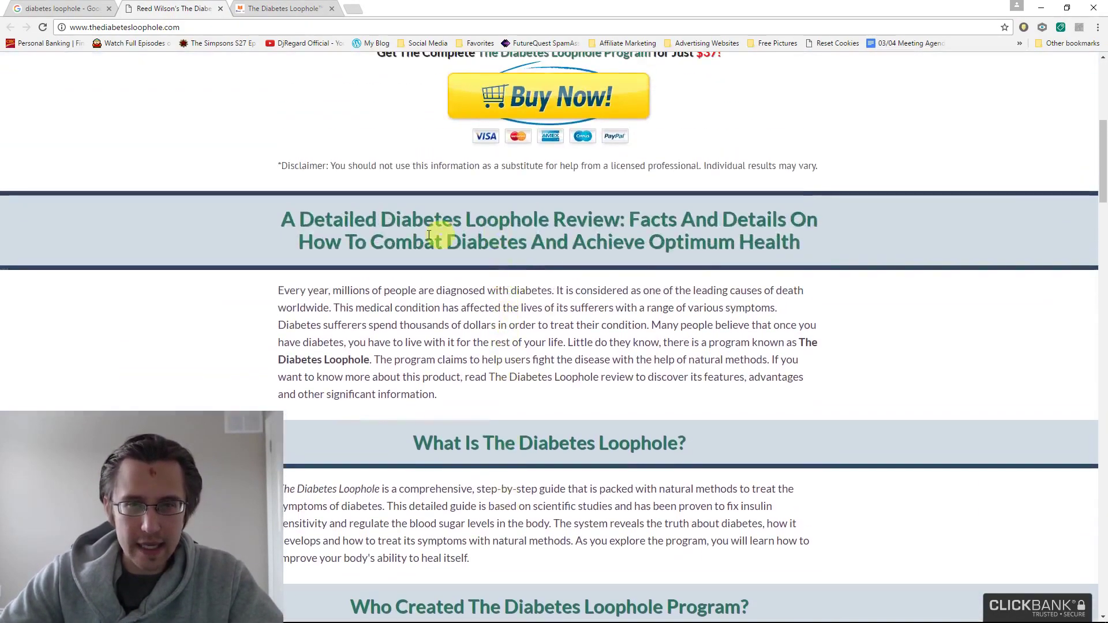
scroll(453, 255, "down", 6)
scroll(453, 252, "down", 7)
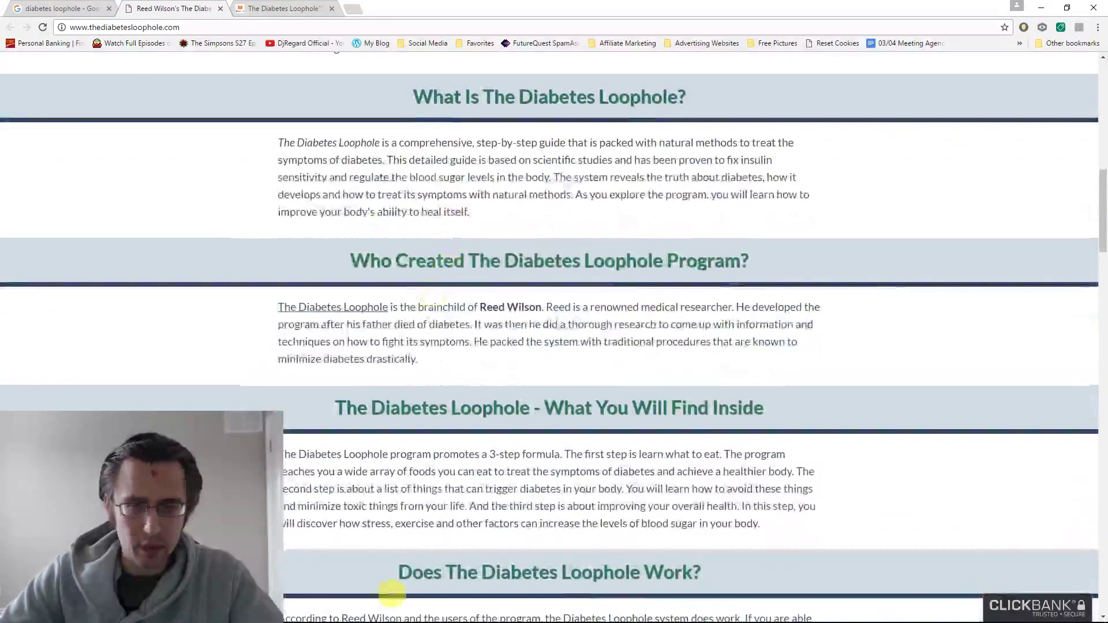
mouse_move(335, 610)
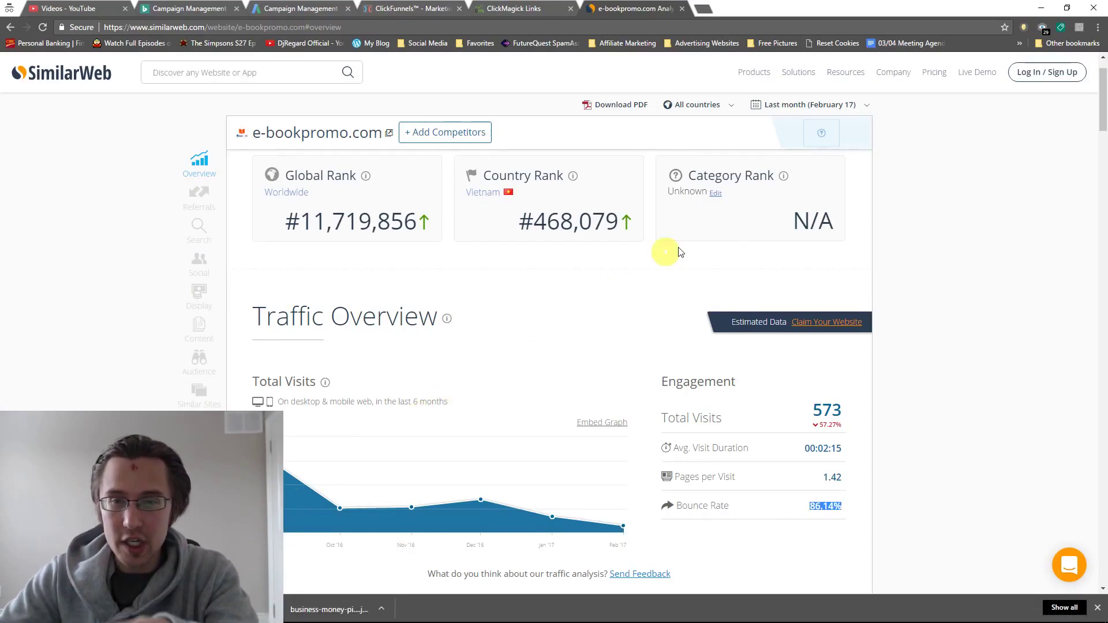
- Highlight Vietnam's 59.87% share in e-bookpromo.com's traffic by countries
scroll(614, 390, "down", 3)
scroll(624, 378, "down", 2)
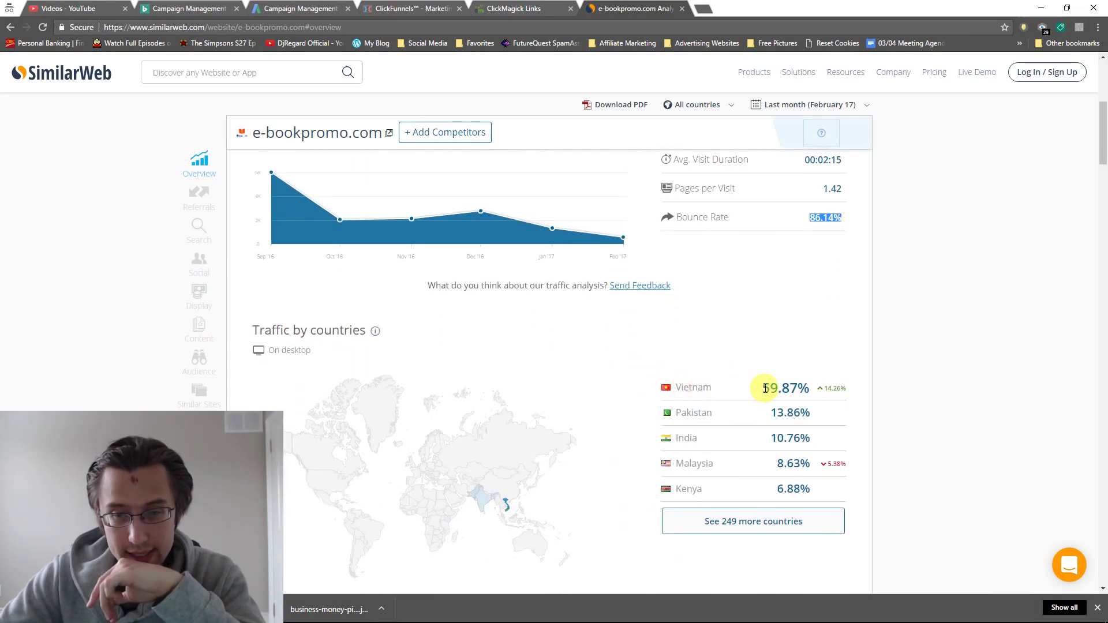
left_click_drag(761, 388, 808, 386)
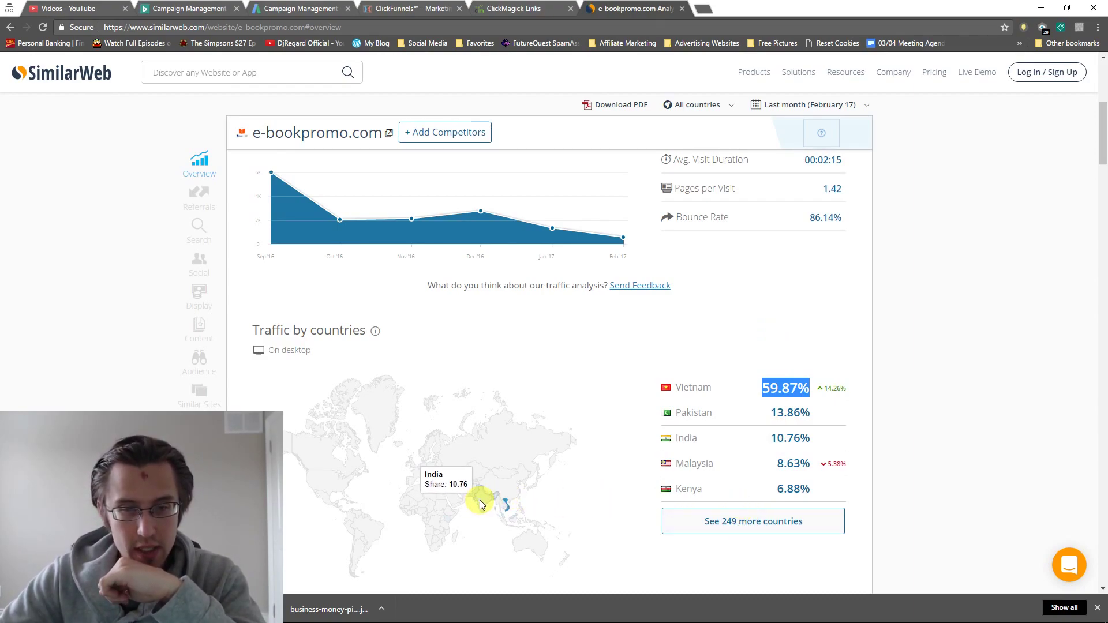
- Scroll through traffic sources (86.14% search, 13.86% direct), then start a diabetesloophole.com lookup
scroll(704, 323, "up", 4)
scroll(716, 358, "down", 2)
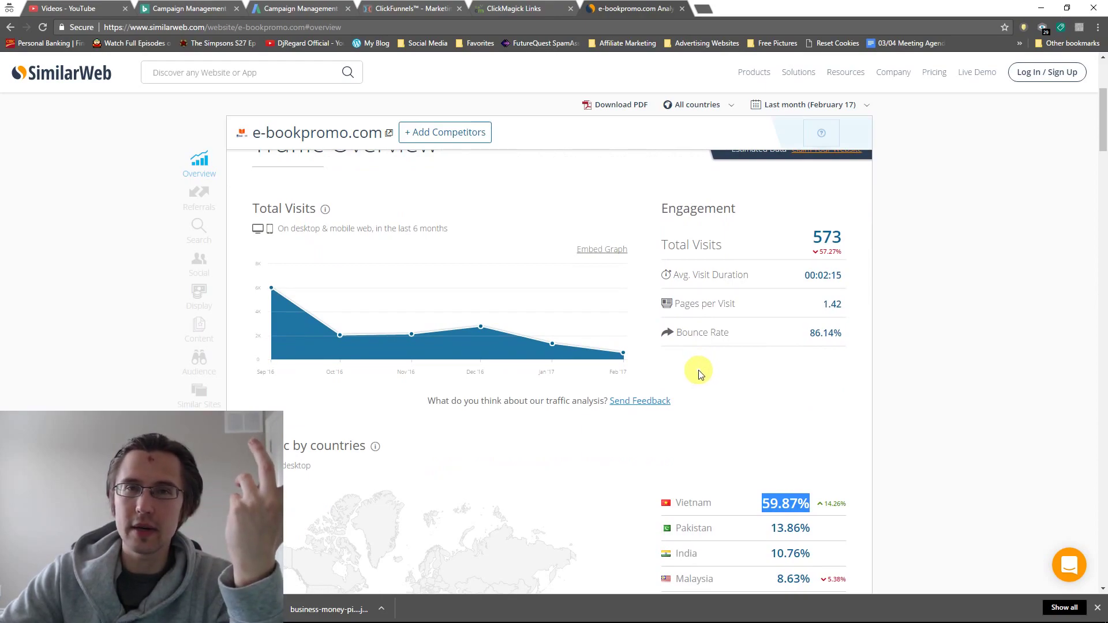
scroll(700, 378, "down", 1)
scroll(700, 379, "down", 4)
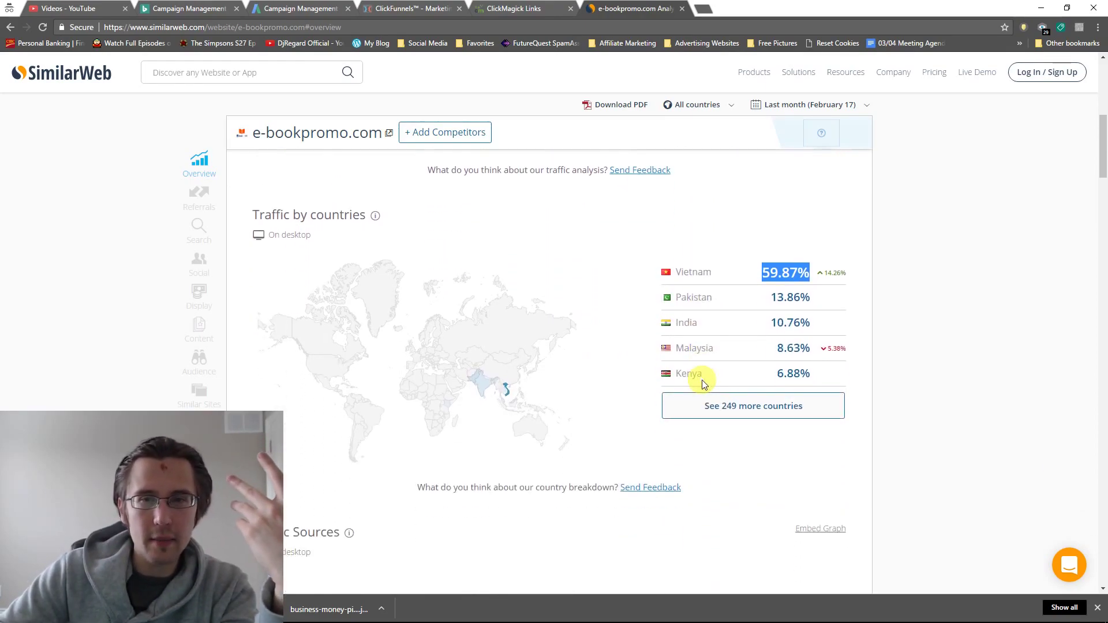
scroll(707, 381, "down", 5)
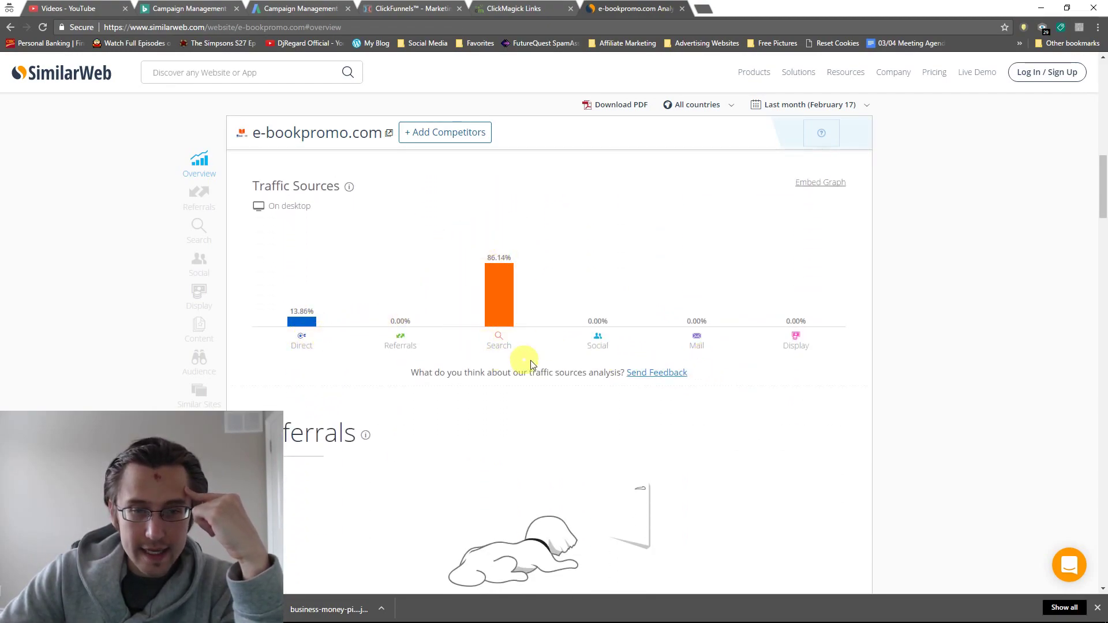
scroll(527, 361, "down", 10)
scroll(526, 364, "down", 12)
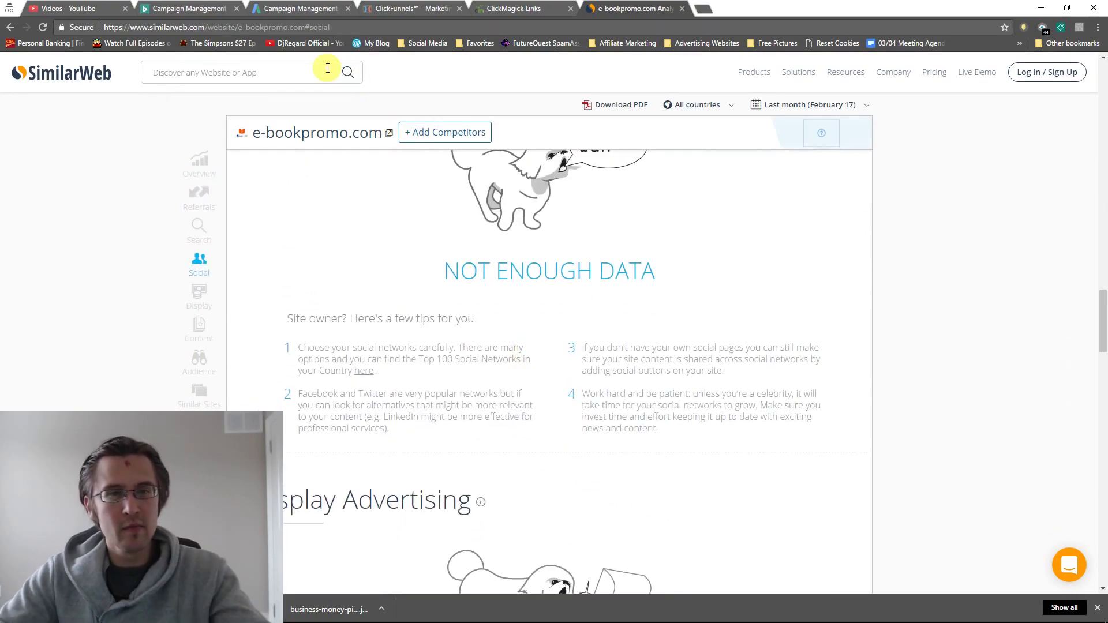
left_click(243, 77)
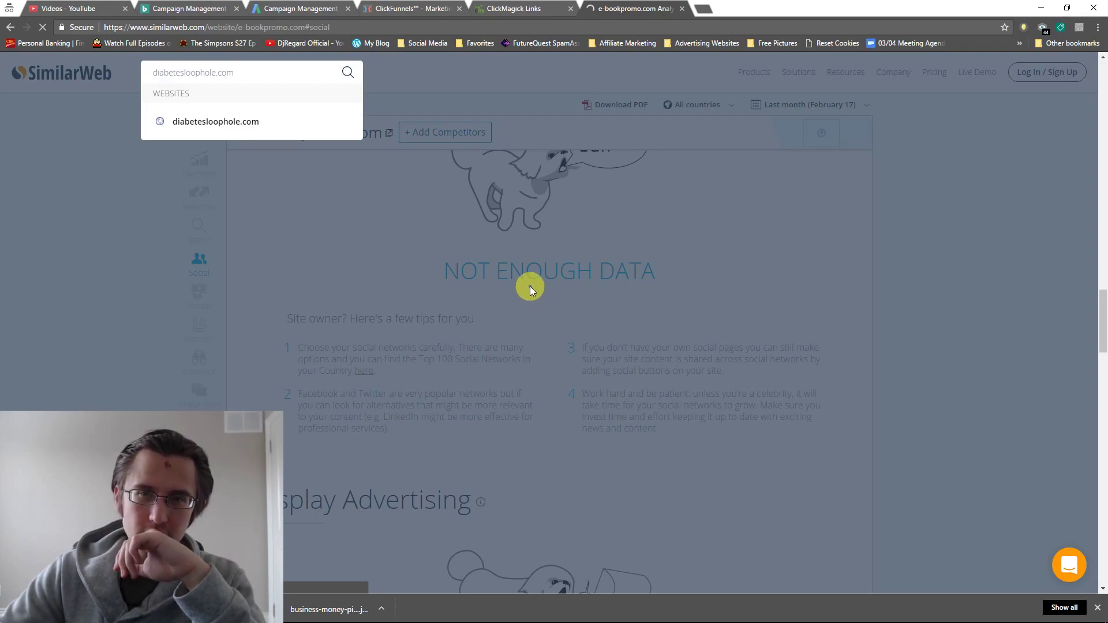
- Run the SimilarWeb lookup to show diabetesloophole.com's rank #330,573 and 100.40K total visits
key("Return")
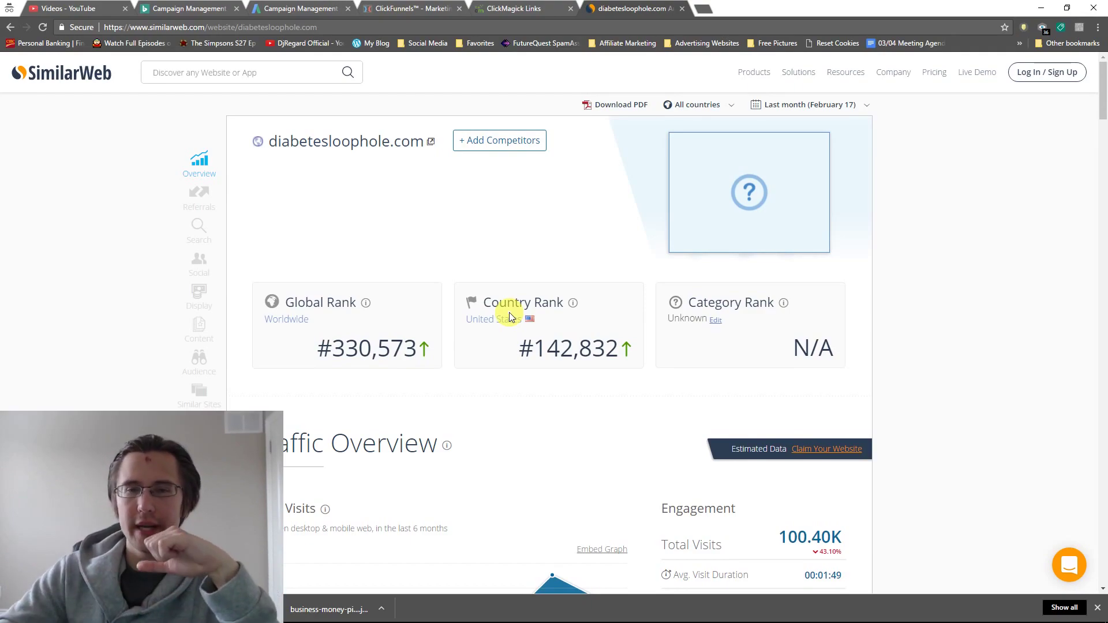
scroll(675, 323, "down", 2)
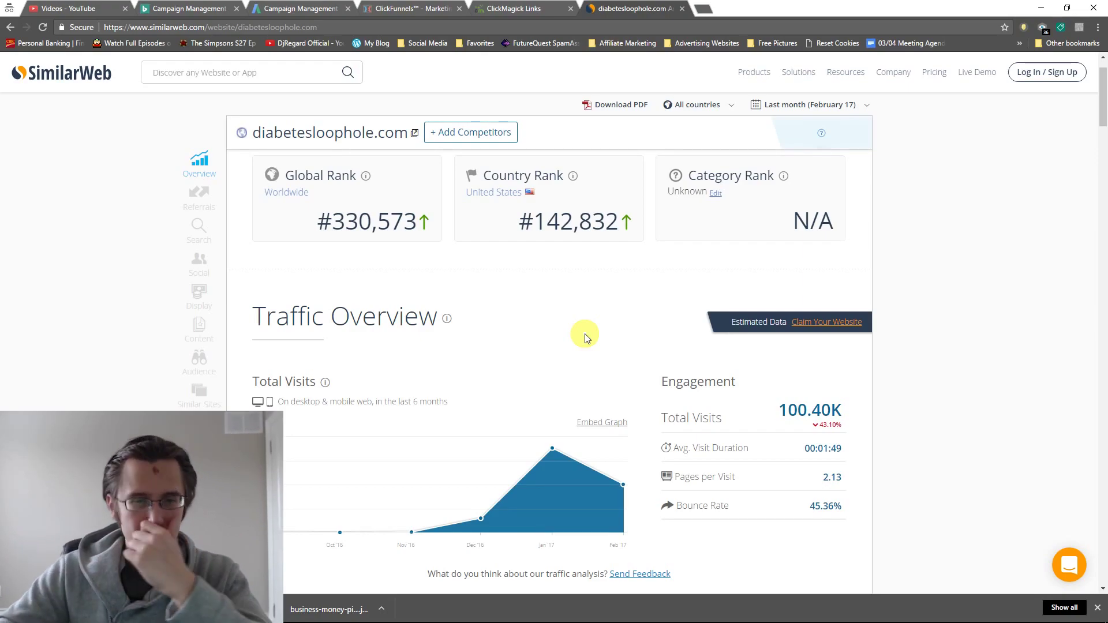
scroll(707, 421, "down", 1)
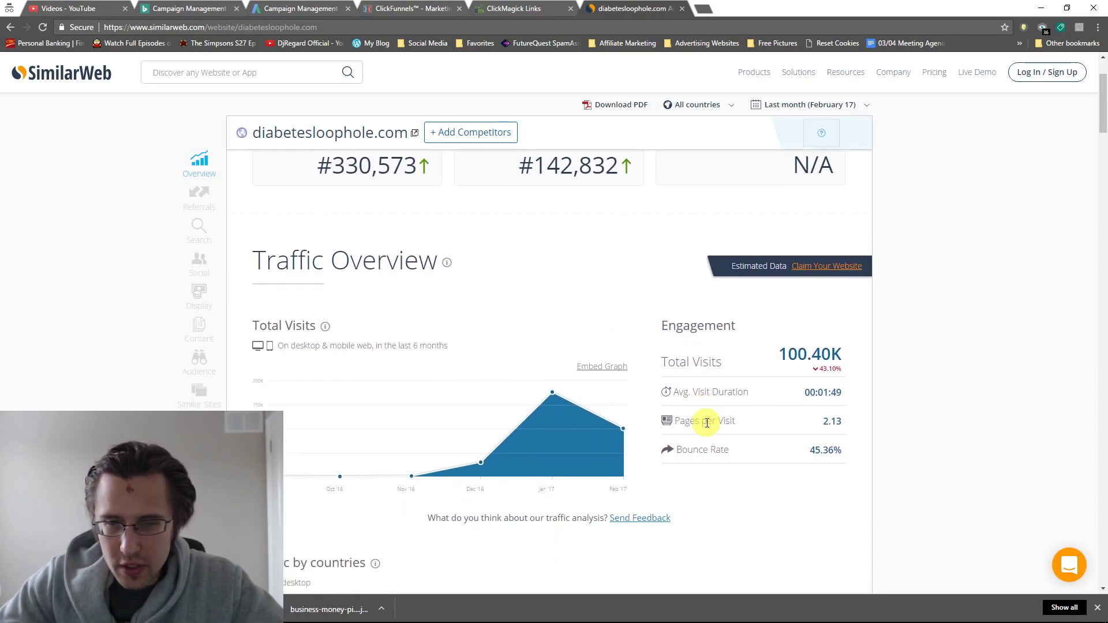
left_click_drag(808, 452, 836, 449)
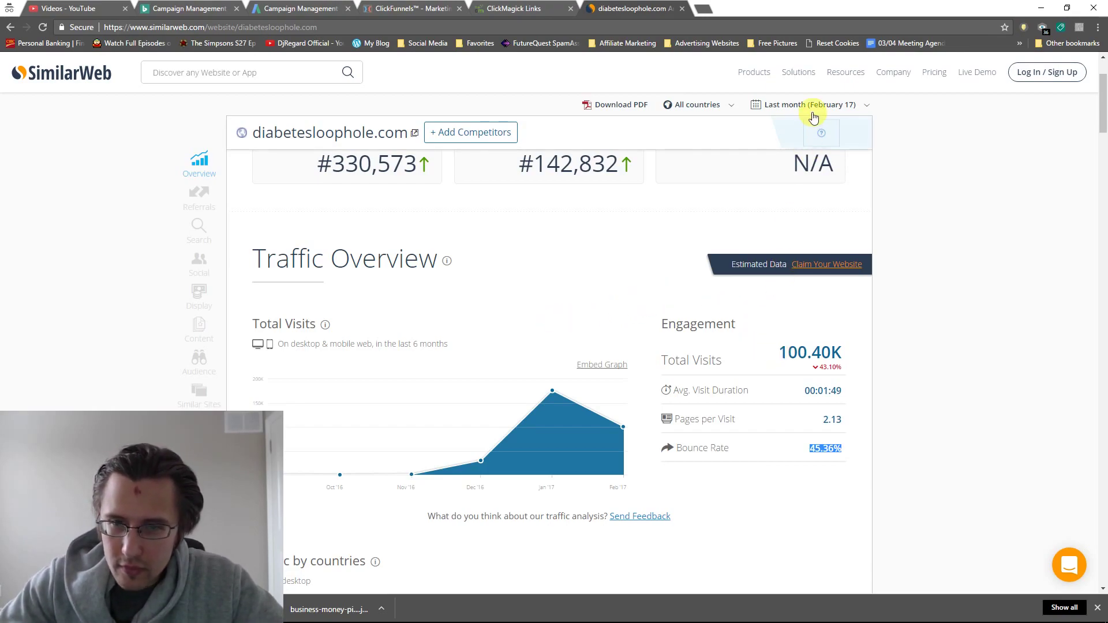
left_click(787, 351)
left_click_drag(787, 351, 841, 353)
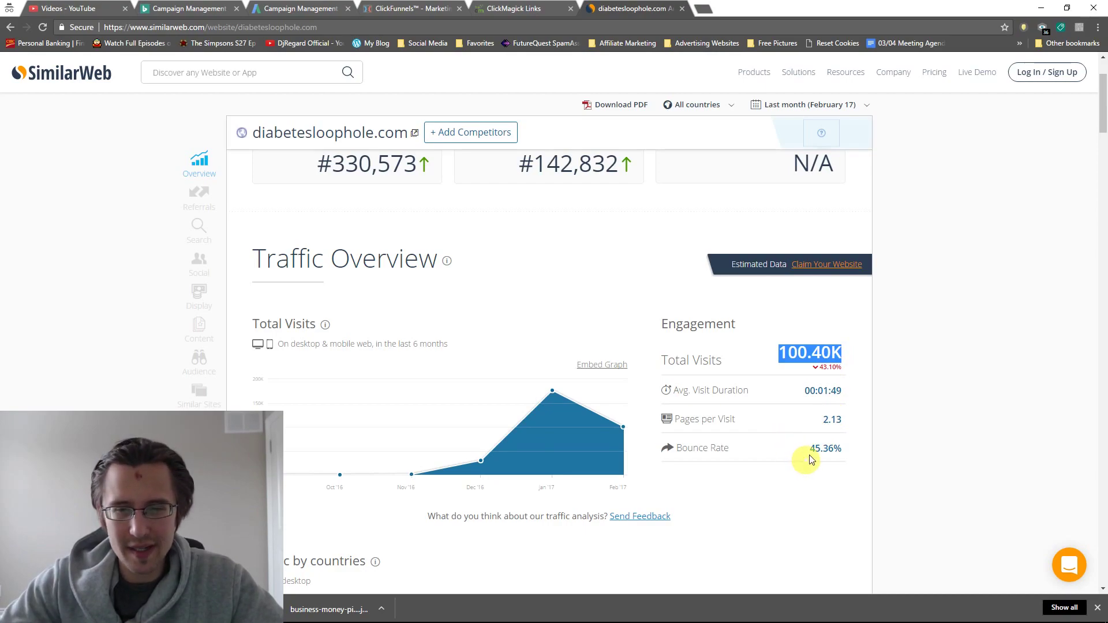
left_click_drag(810, 448, 833, 450)
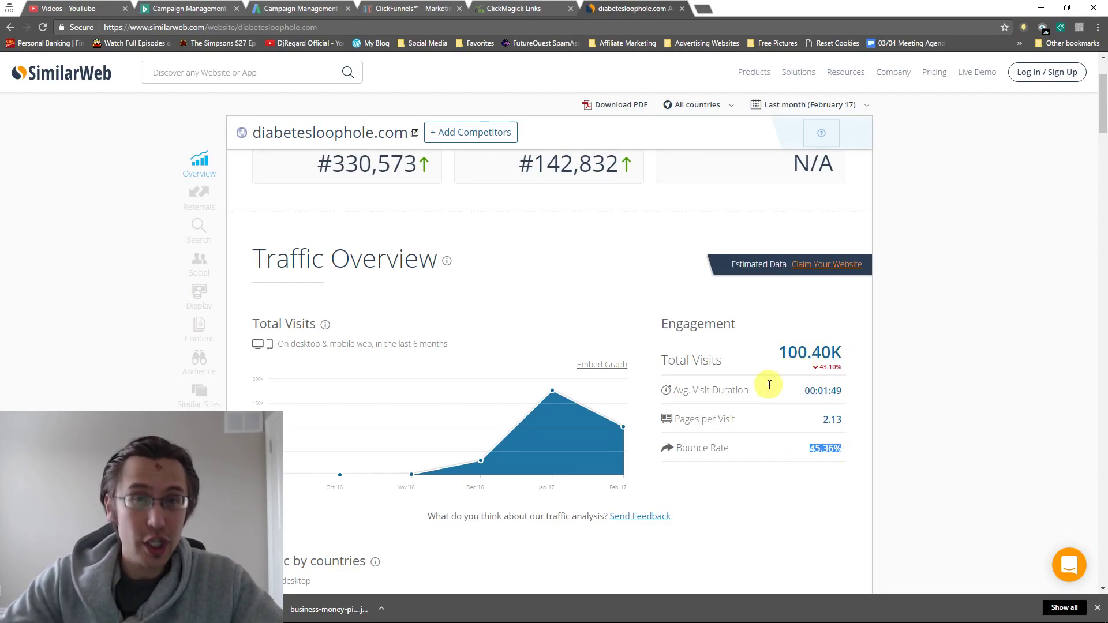
scroll(782, 401, "down", 1)
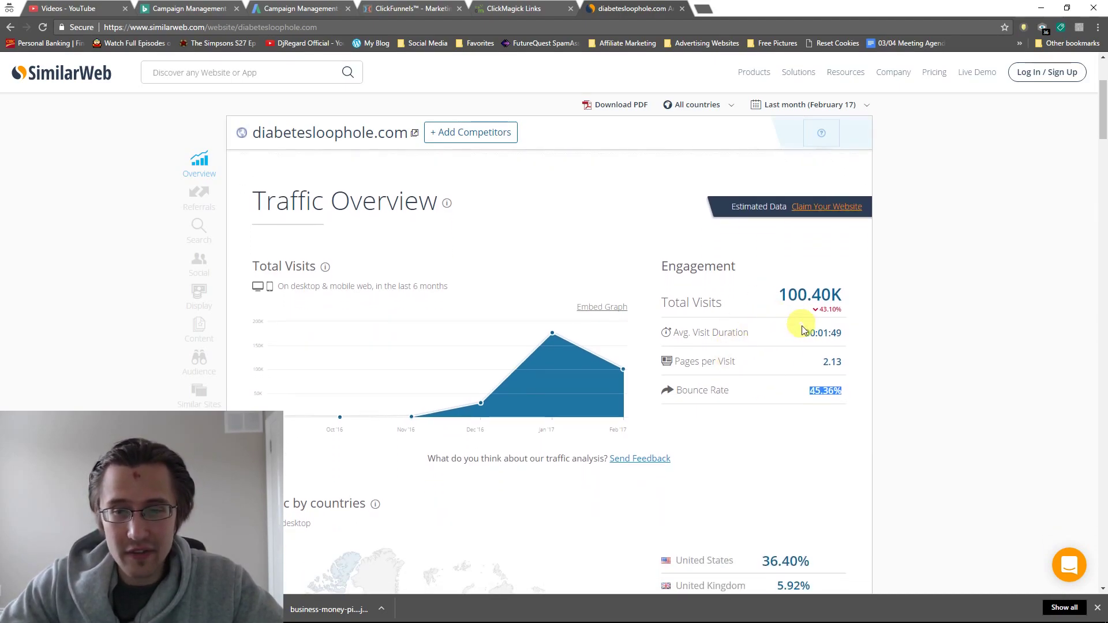
left_click_drag(804, 333, 838, 360)
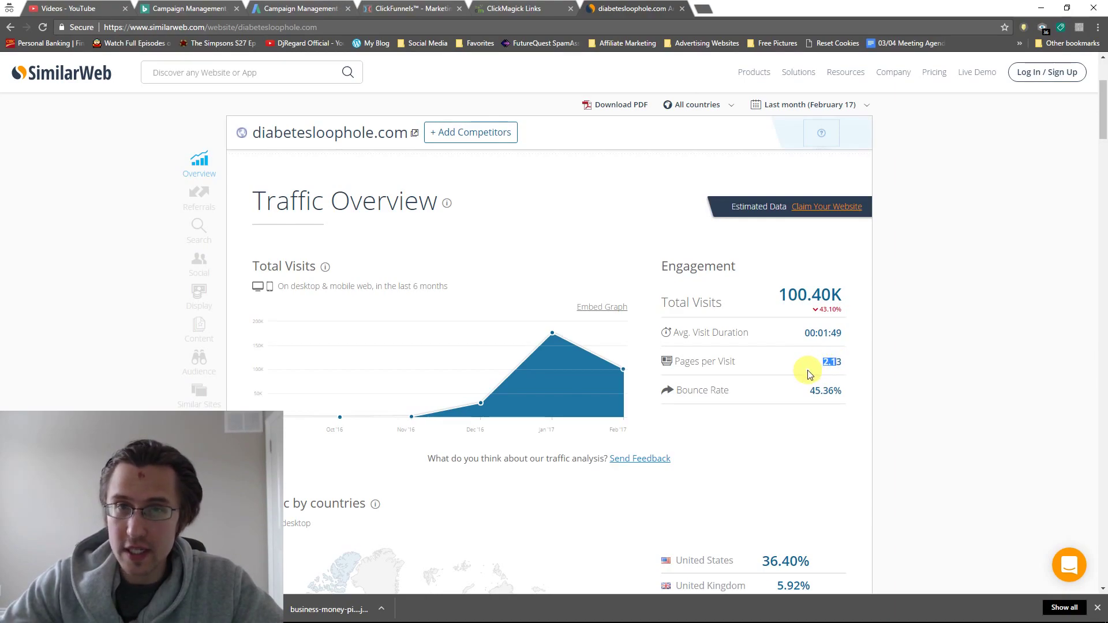
scroll(777, 391, "down", 3)
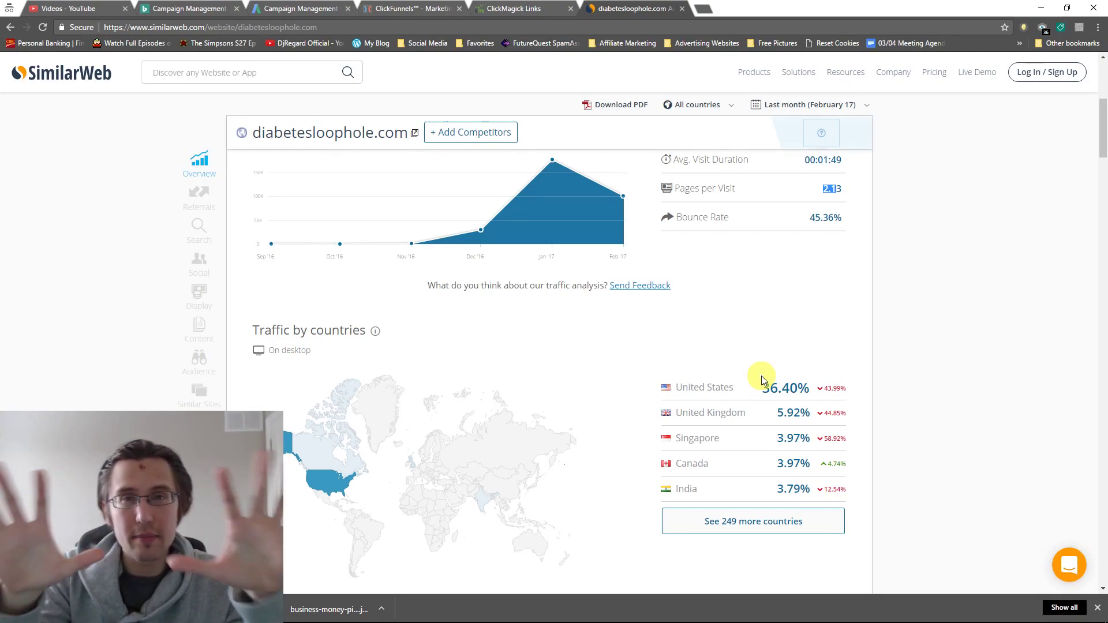
- Scroll to diabetesloophole.com's Traffic Sources chart (46.17% direct) and start a new browser tab
scroll(671, 361, "down", 1)
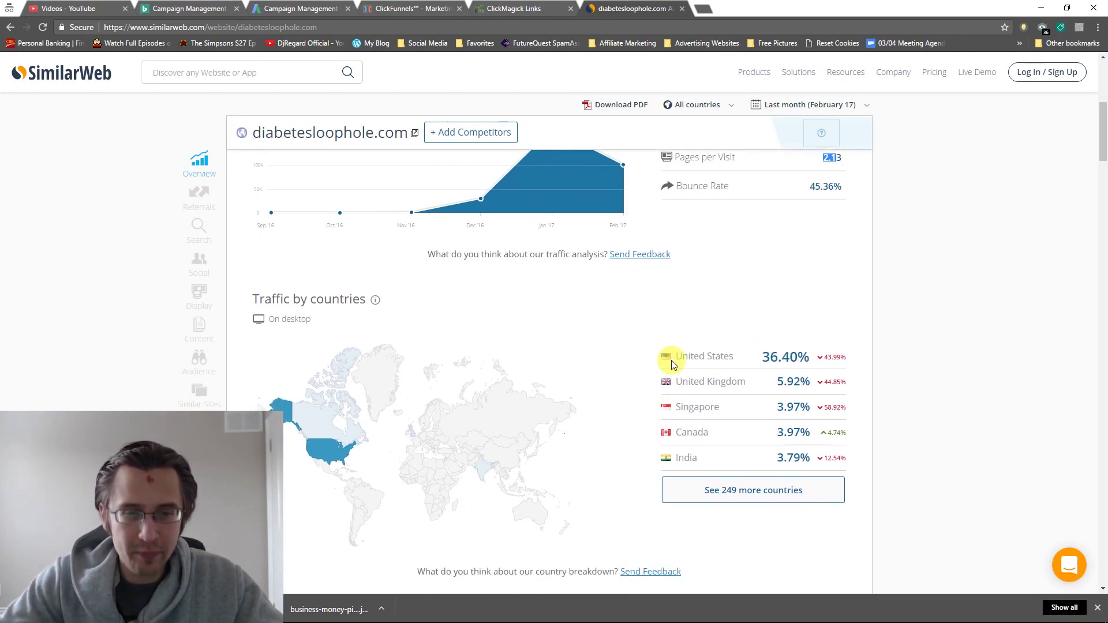
scroll(670, 361, "down", 5)
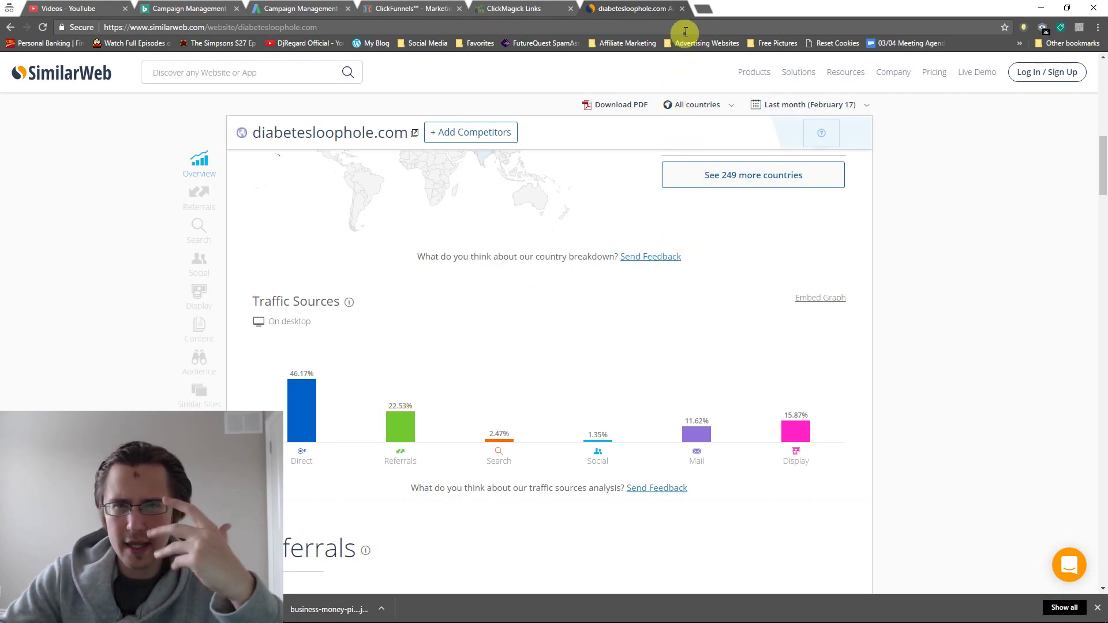
left_click(702, 9)
- Search Google for 'diabetes loophole' and scroll through its ~363,000 results and four ads
type("di")
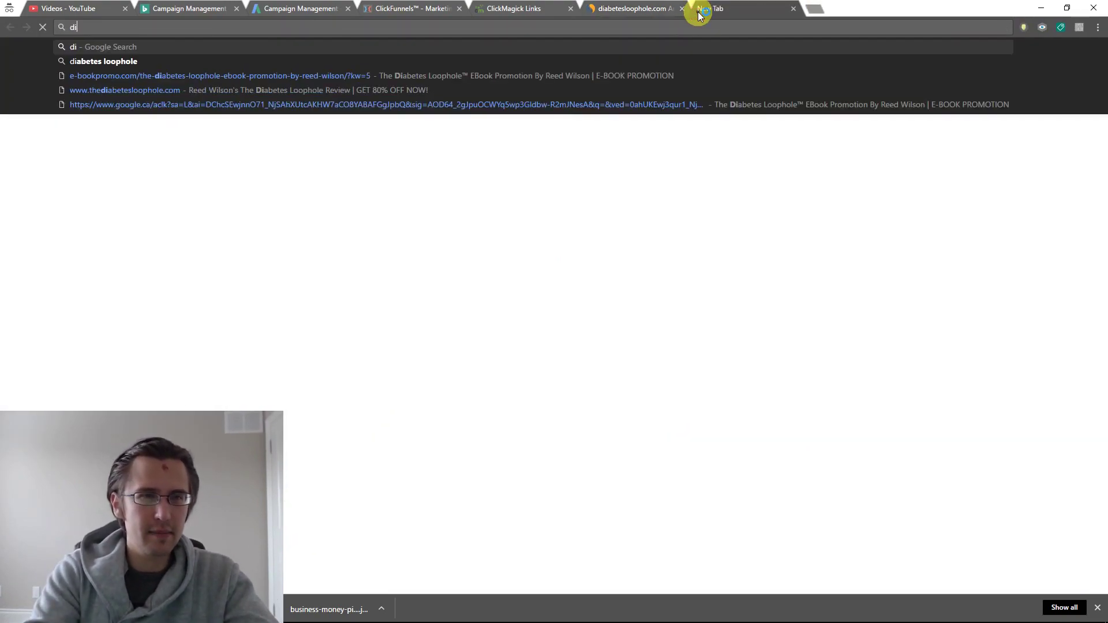
type("abetes loophole")
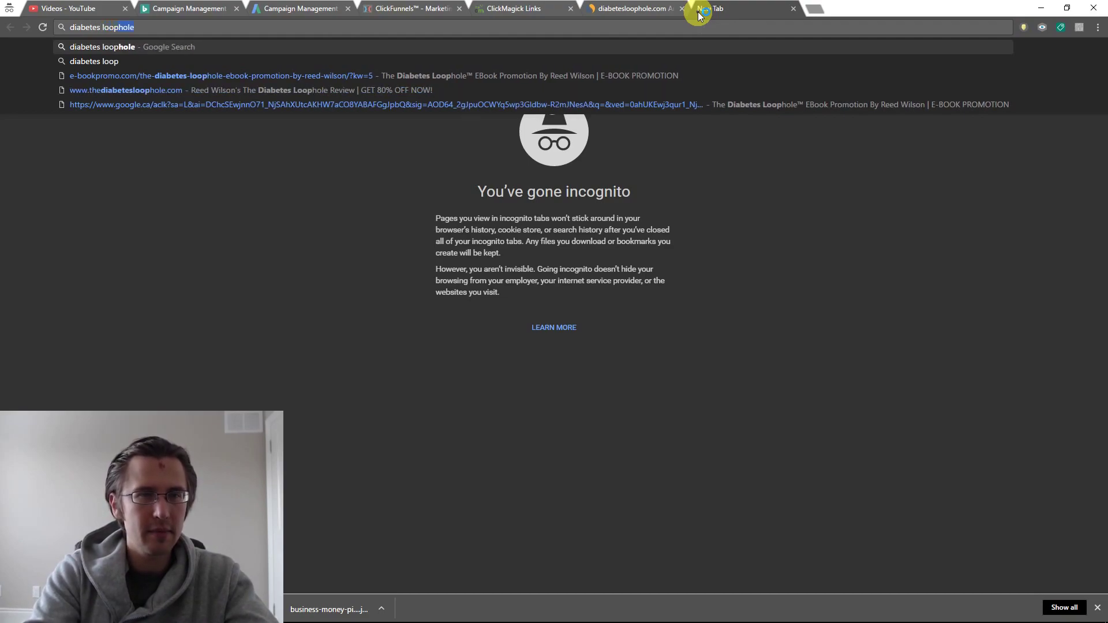
key("Return")
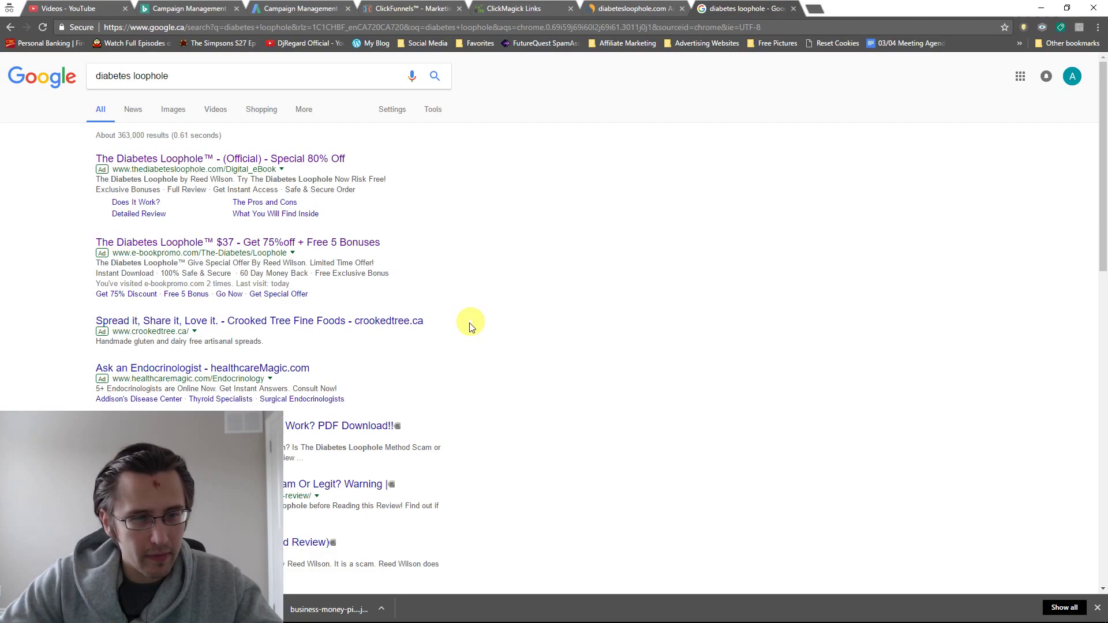
scroll(381, 395, "down", 1)
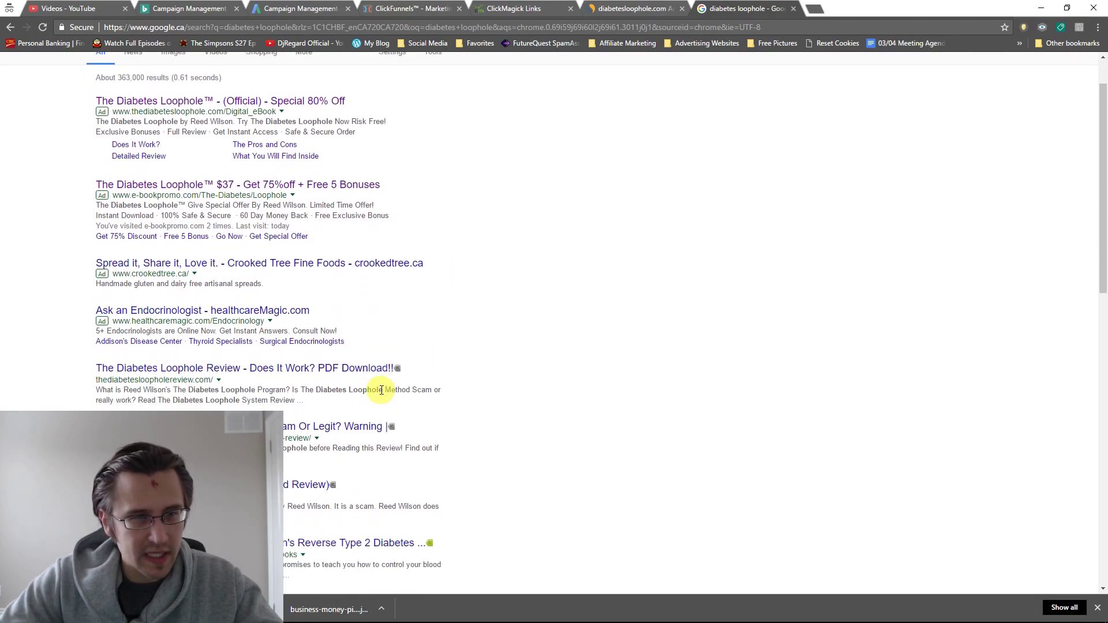
scroll(381, 389, "down", 6)
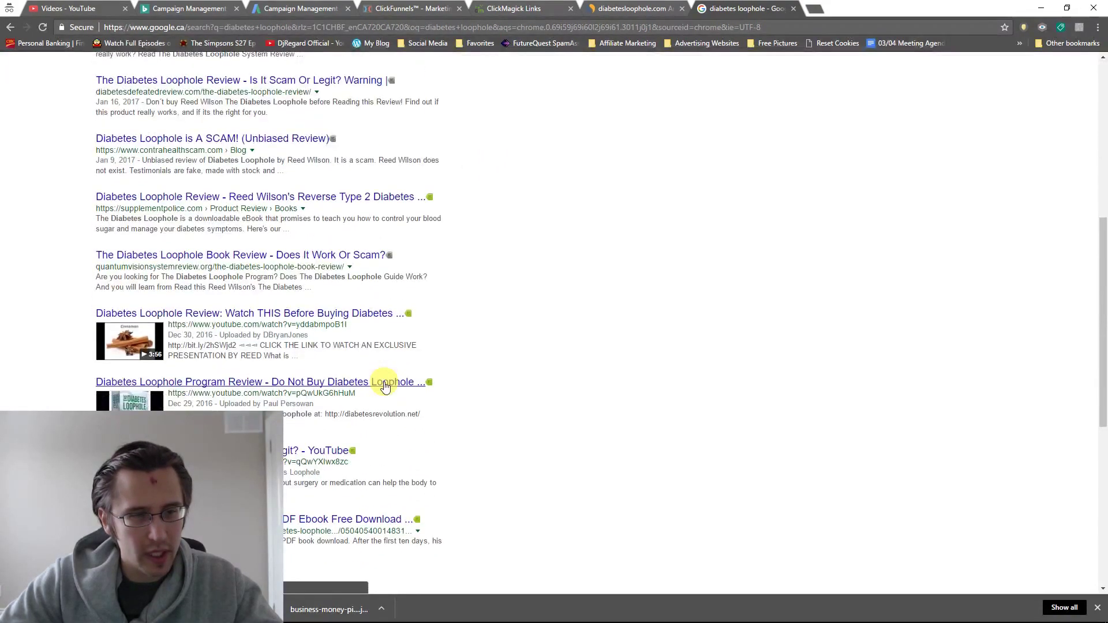
scroll(385, 386, "down", 2)
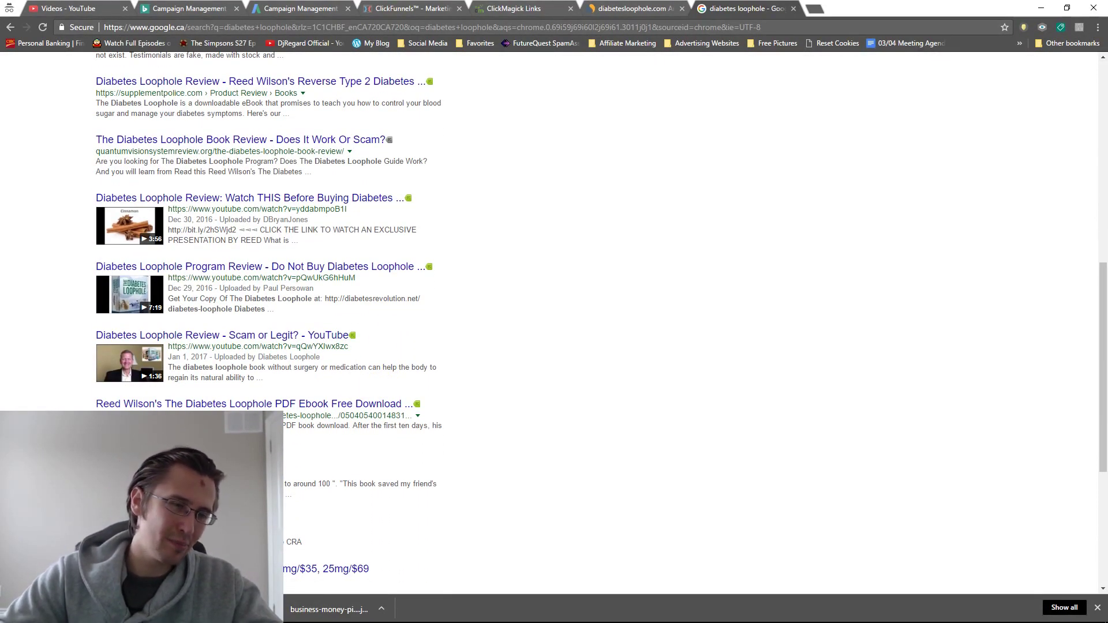
scroll(153, 349, "down", 2)
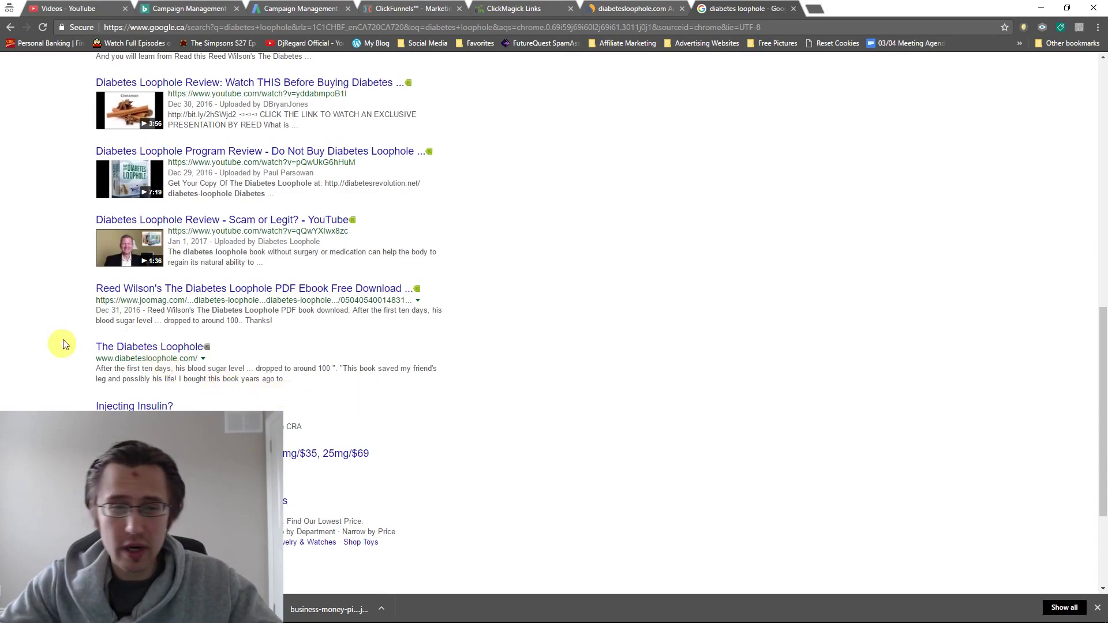
scroll(341, 375, "up", 4)
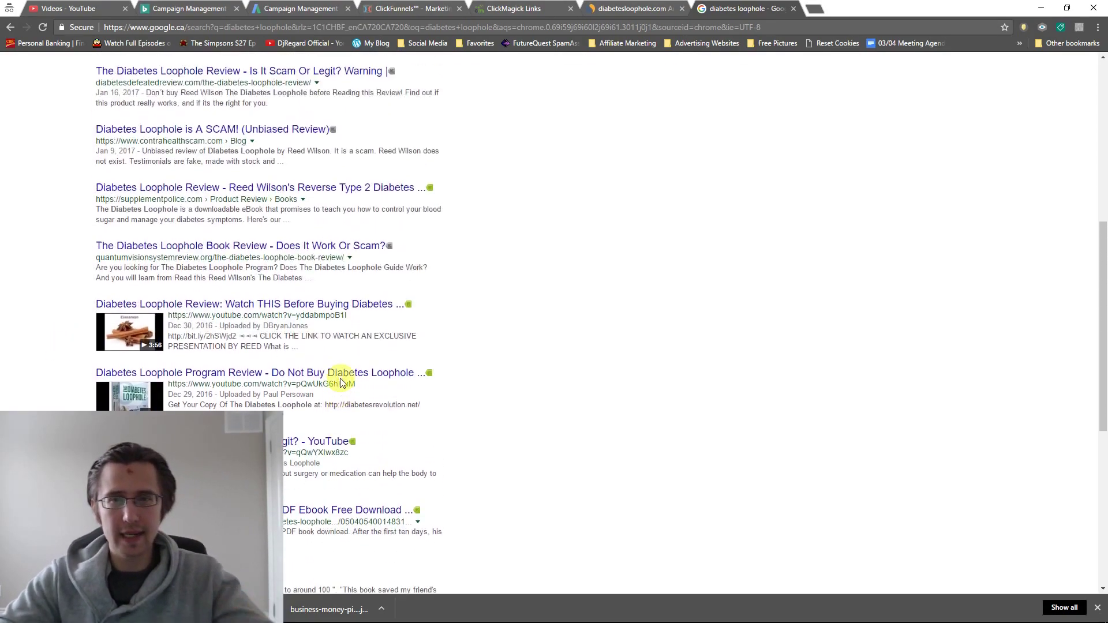
scroll(340, 383, "up", 6)
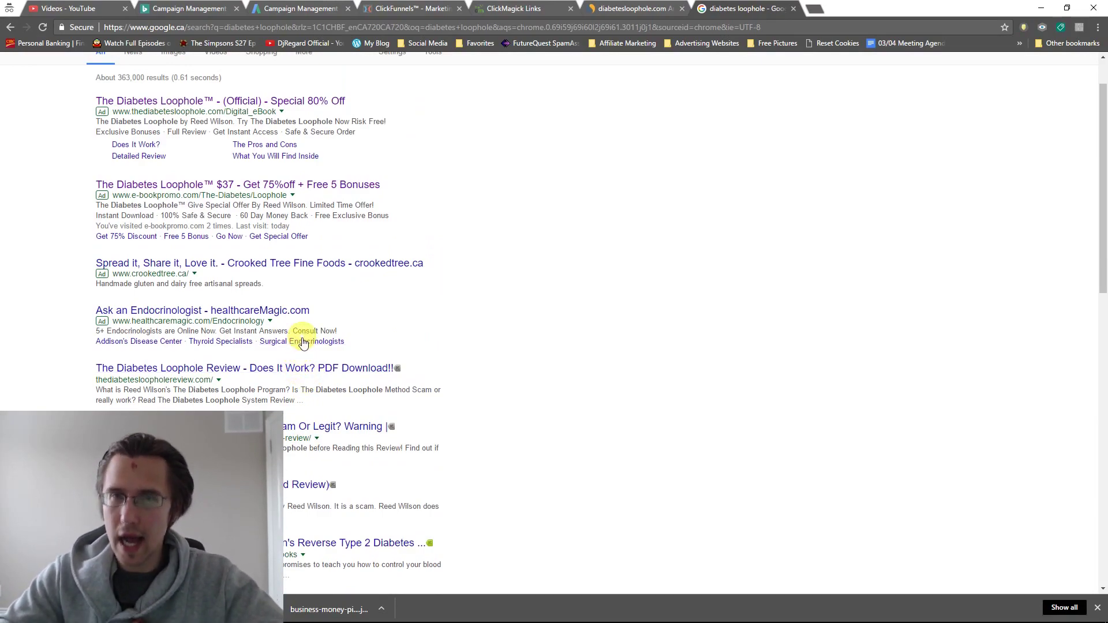
scroll(300, 343, "up", 1)
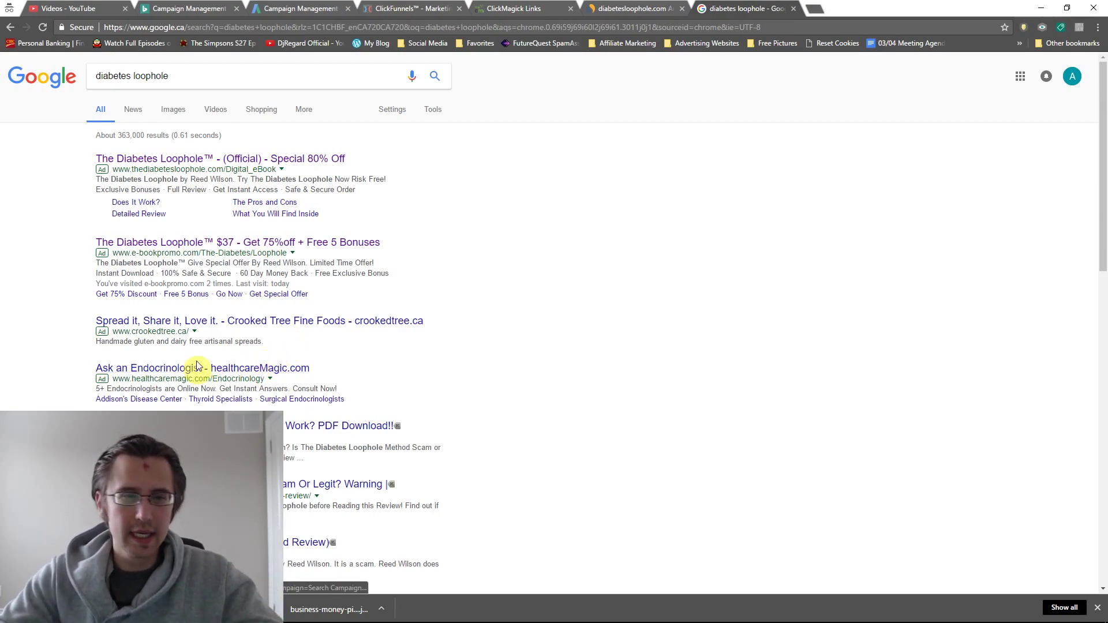
- Back in SimilarWeb, scroll to Referrals and mark accounts.clickbank's 19.19% referral share
left_click(629, 7)
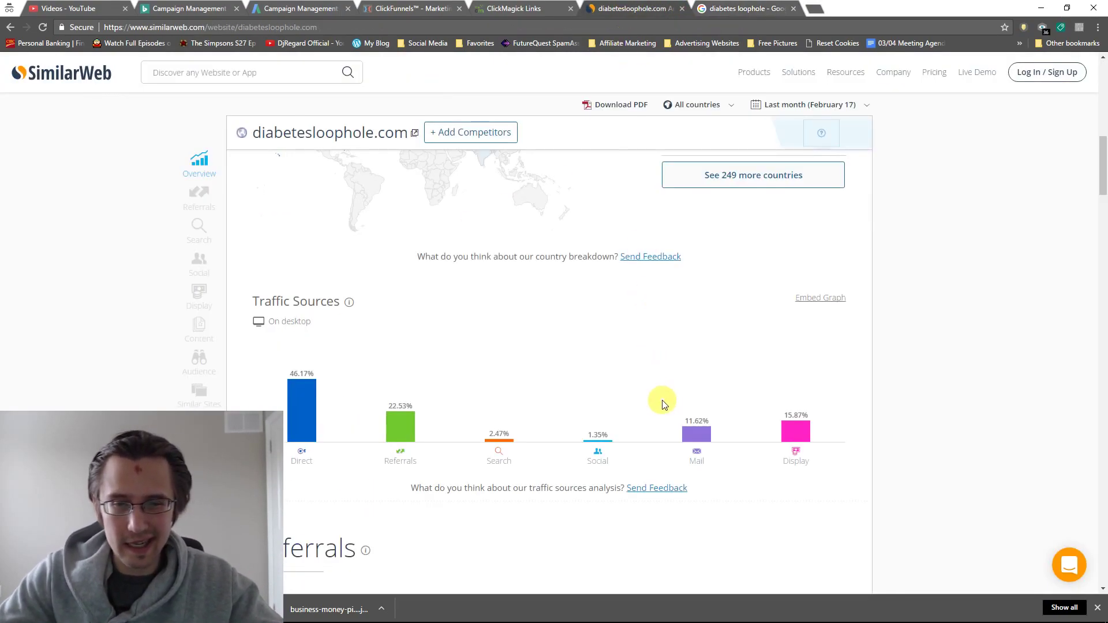
scroll(624, 389, "down", 2)
scroll(346, 347, "down", 2)
scroll(400, 400, "down", 1)
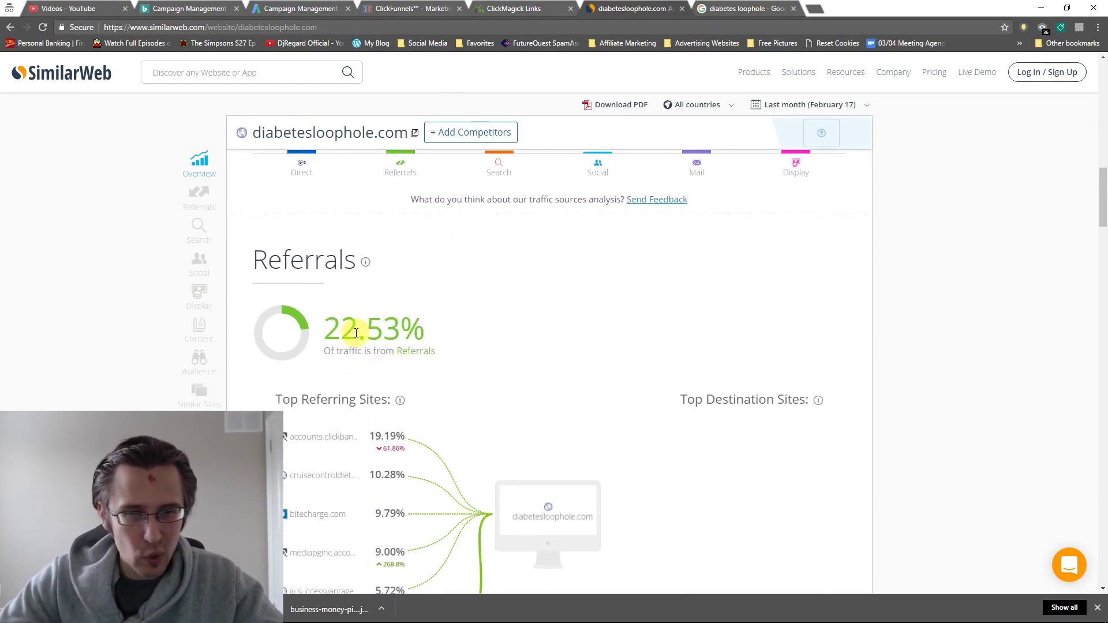
left_click_drag(326, 329, 419, 331)
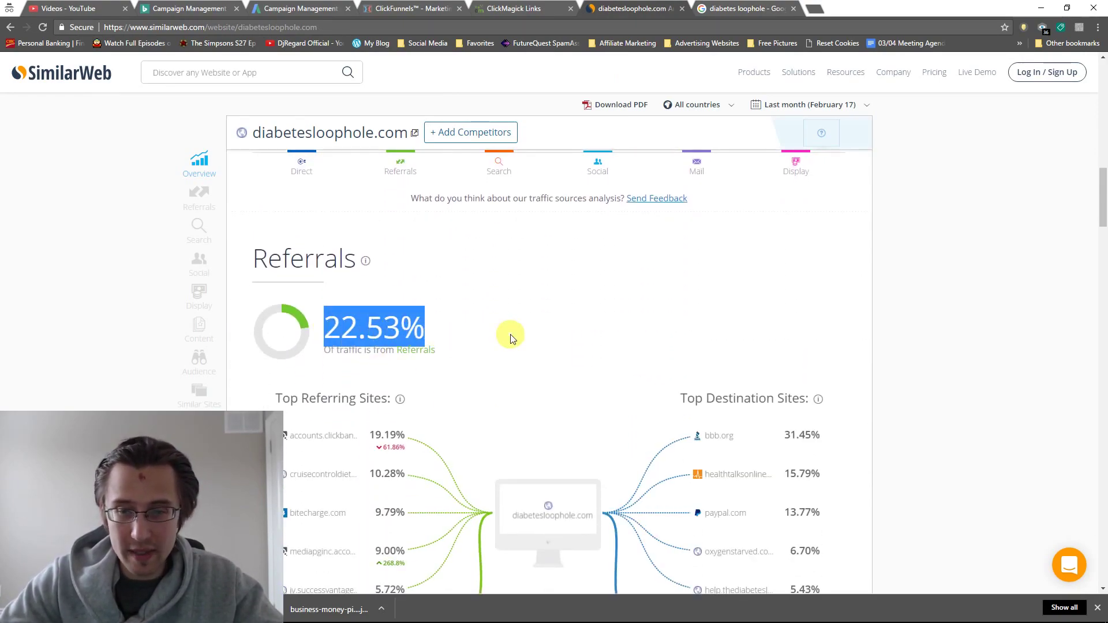
scroll(510, 334, "down", 2)
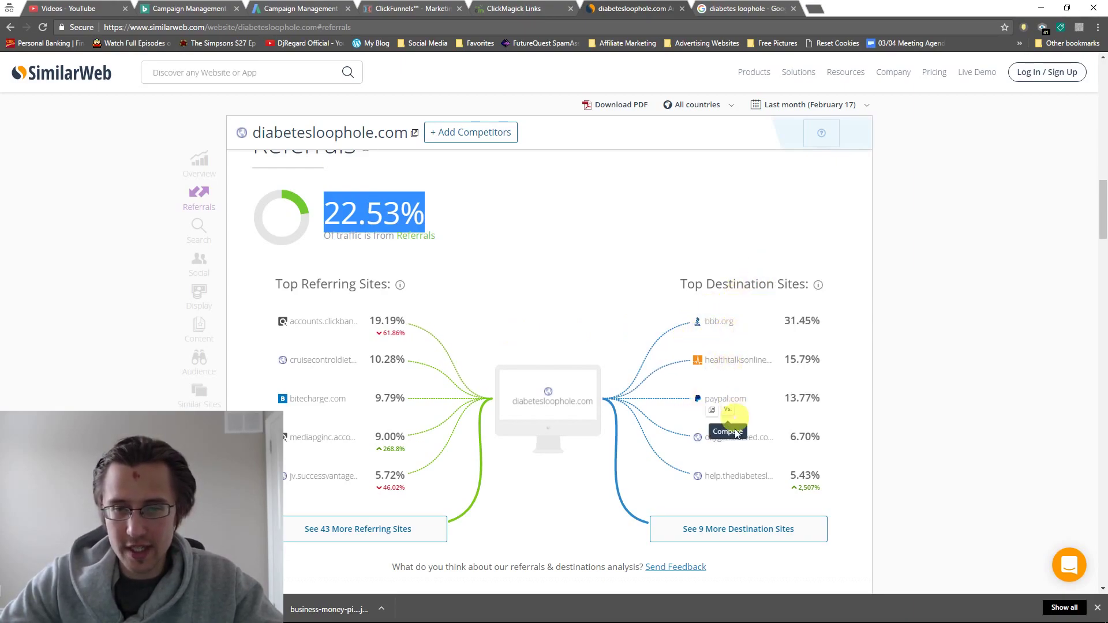
mouse_move(731, 404)
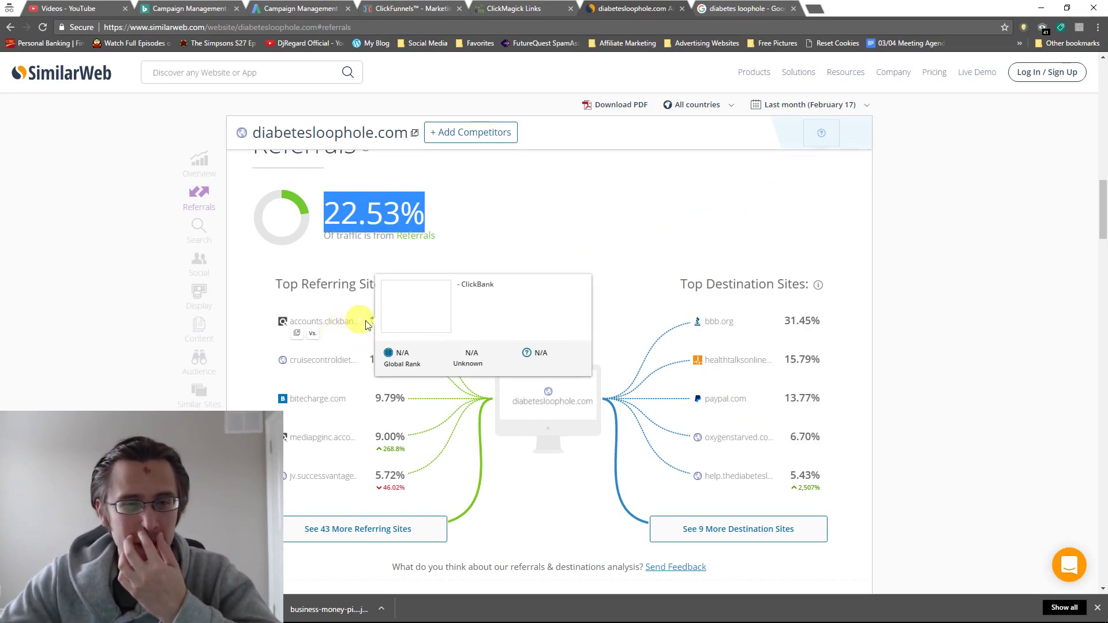
left_click_drag(369, 321, 405, 321)
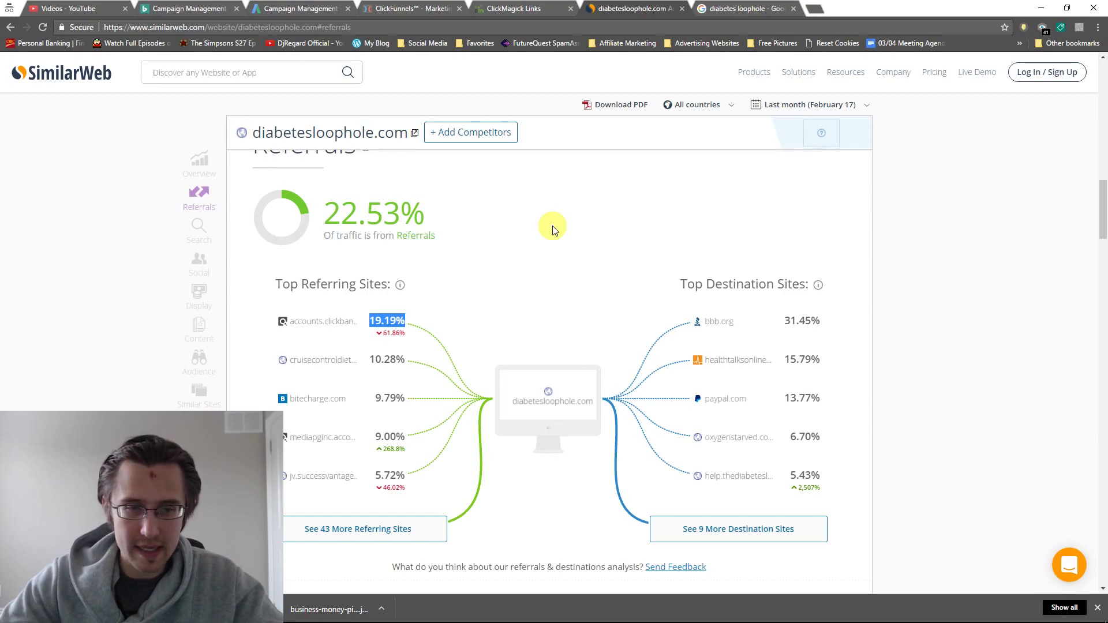
scroll(549, 248, "down", 1)
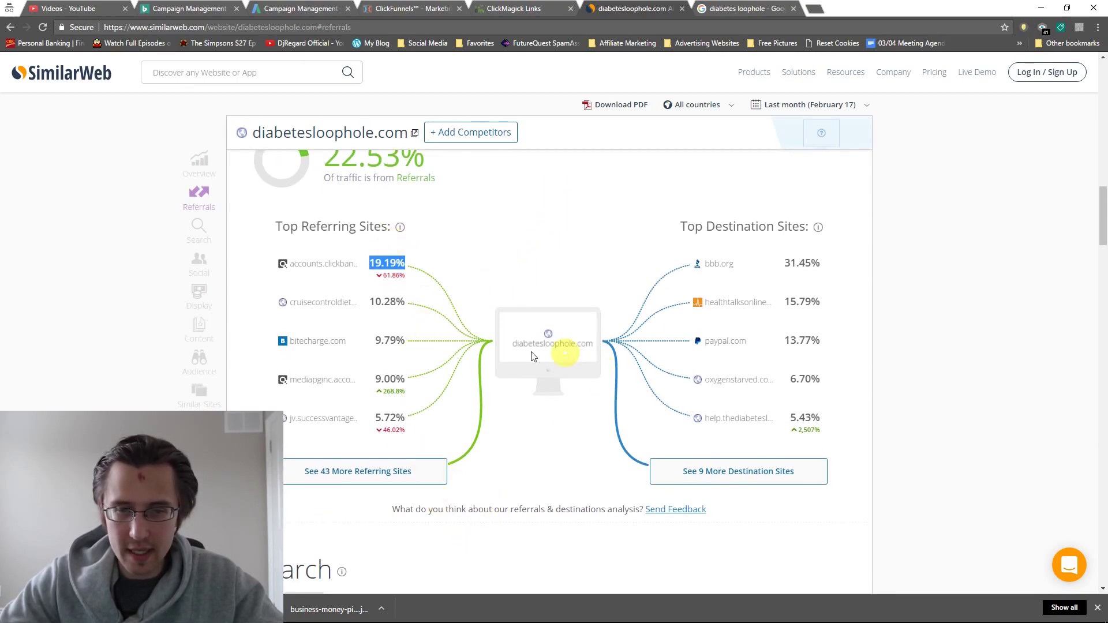
- Request all destination sites, dismiss the PRO sign-up offer, and keep the period at Last month
left_click(725, 473)
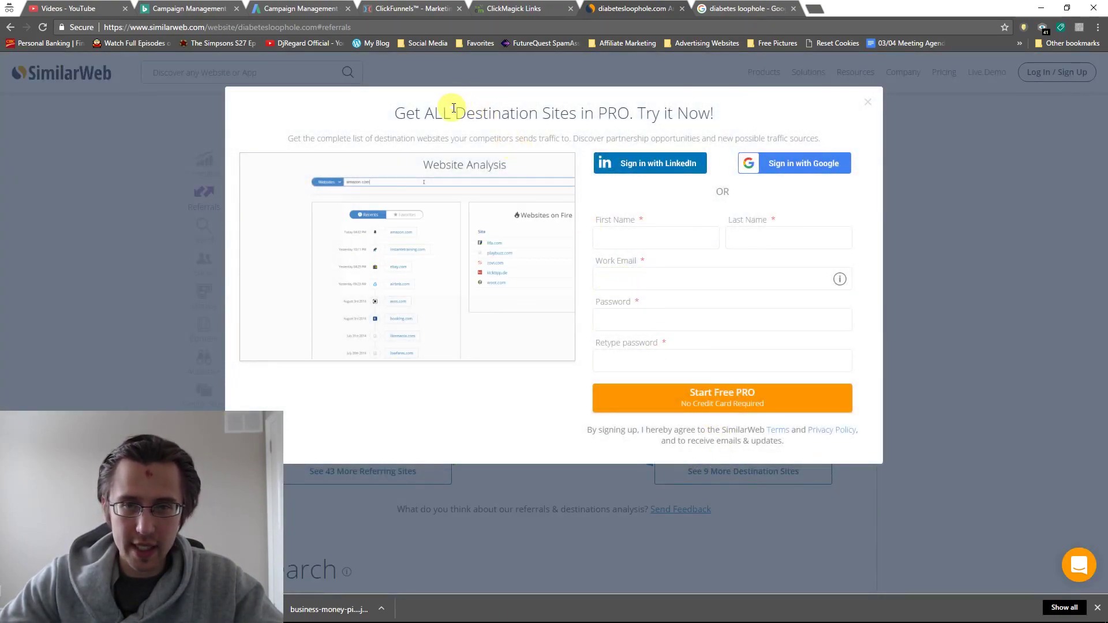
left_click_drag(603, 112, 700, 112)
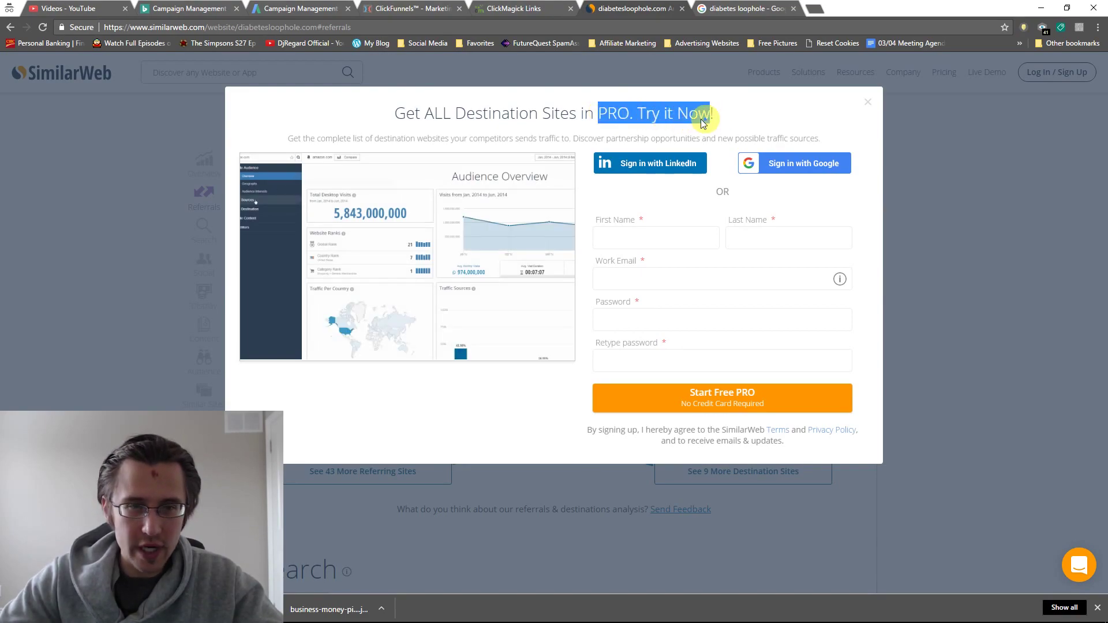
left_click(868, 102)
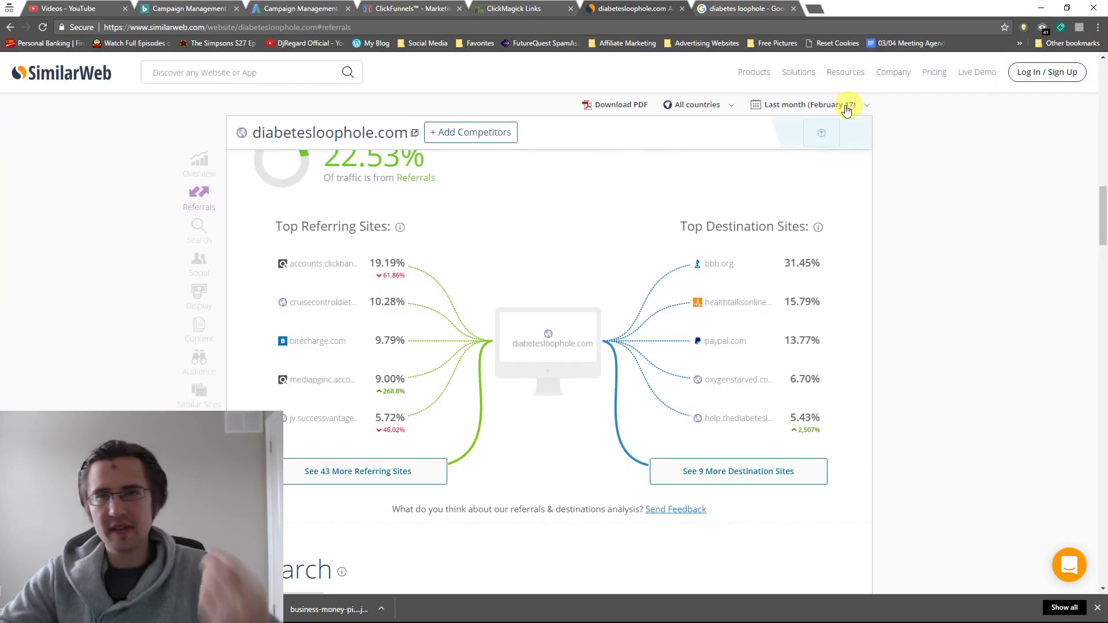
left_click(802, 104)
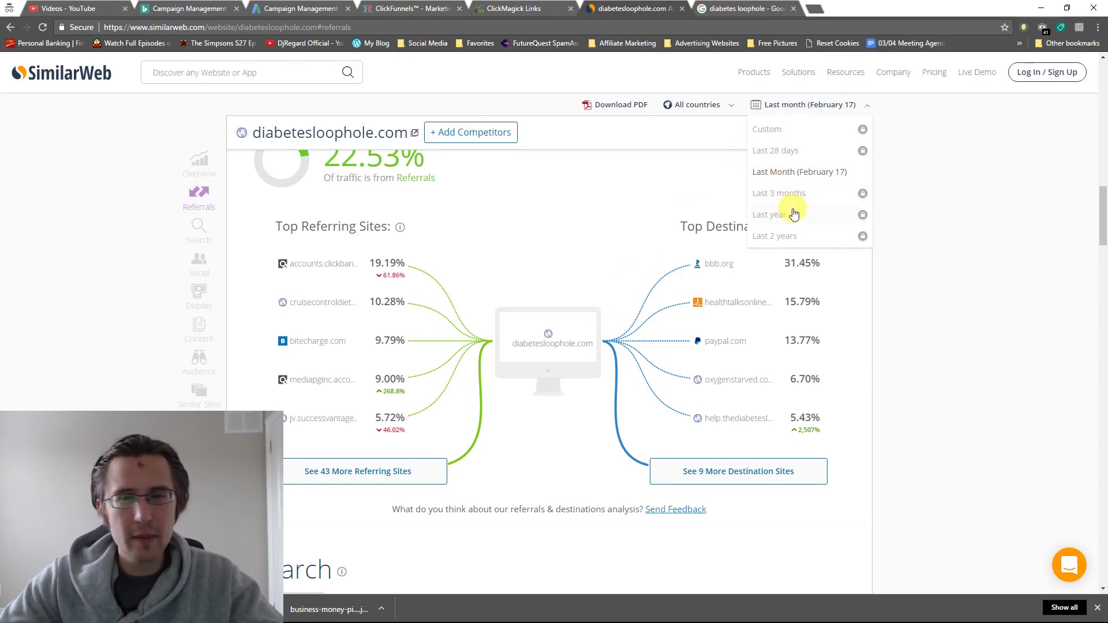
left_click(562, 206)
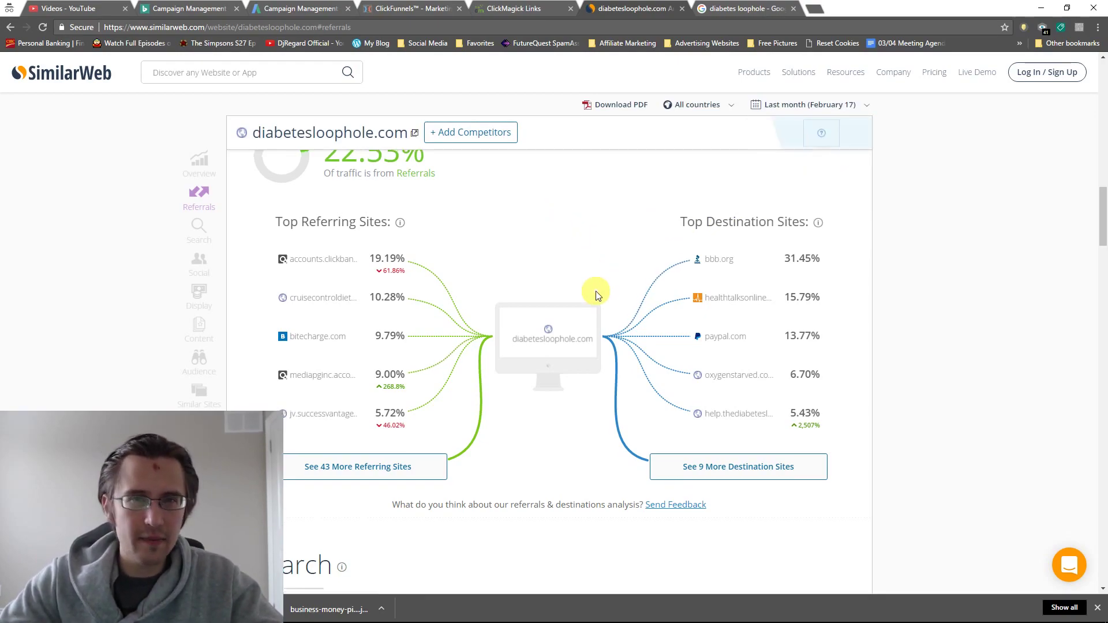
- Scroll to the Search section (13.54% paid) and select top paid keyword 'diabetes doom' (64.57%)
scroll(595, 292, "down", 5)
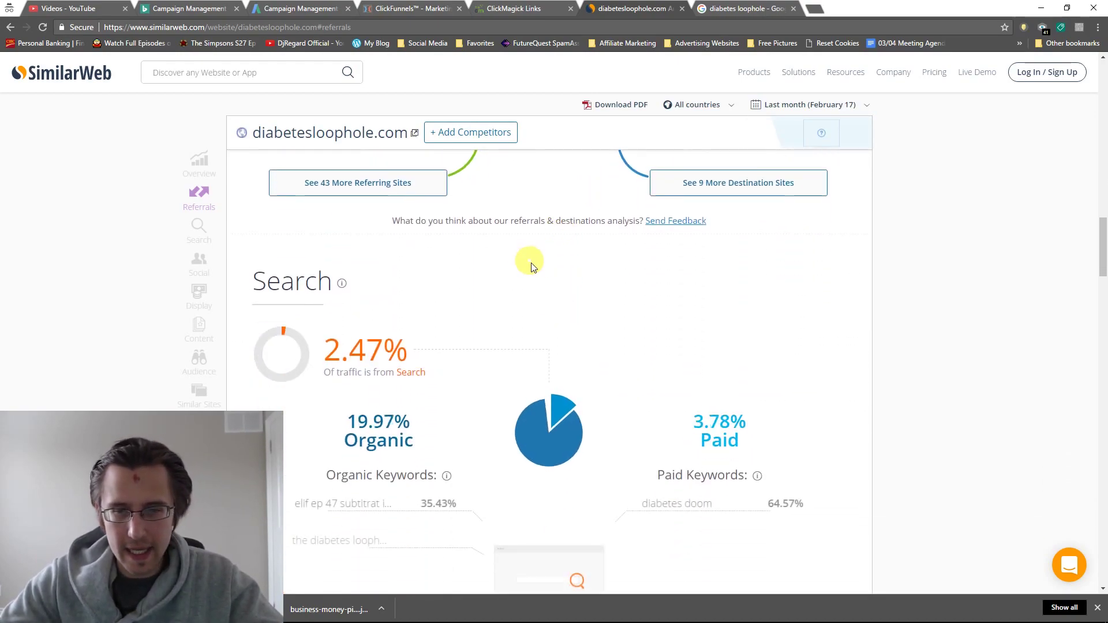
scroll(531, 268, "down", 1)
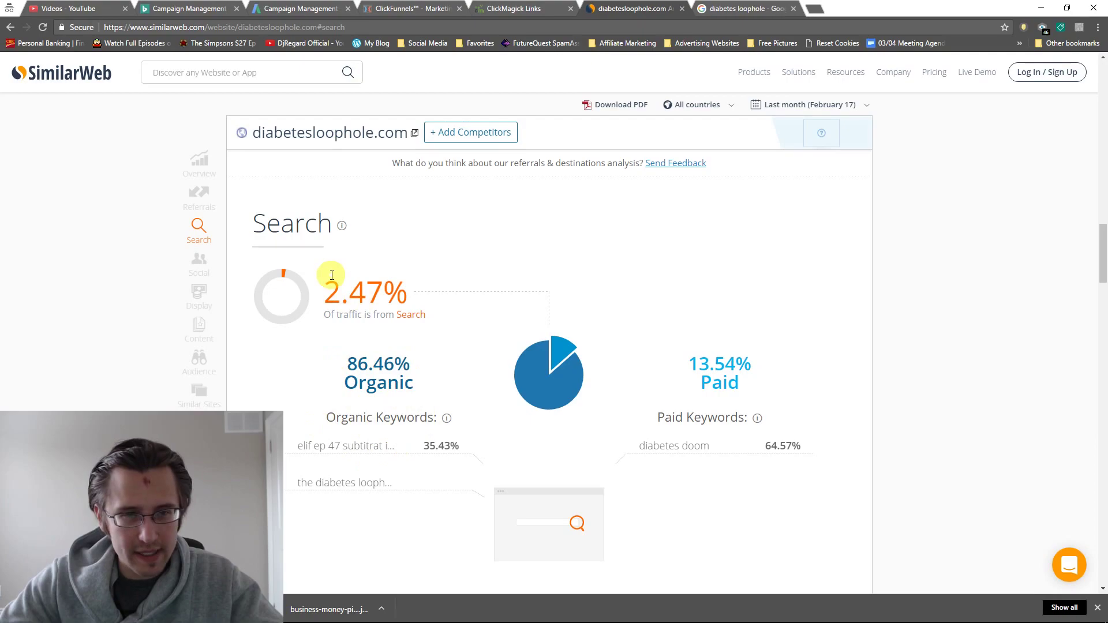
left_click_drag(657, 421, 750, 420)
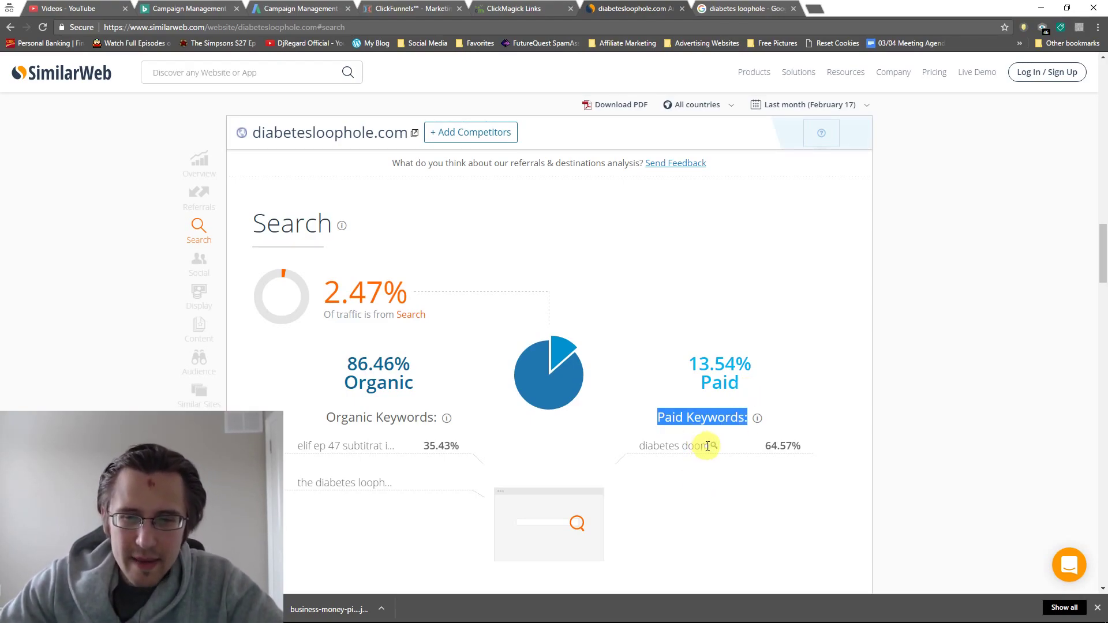
left_click_drag(709, 446, 636, 446)
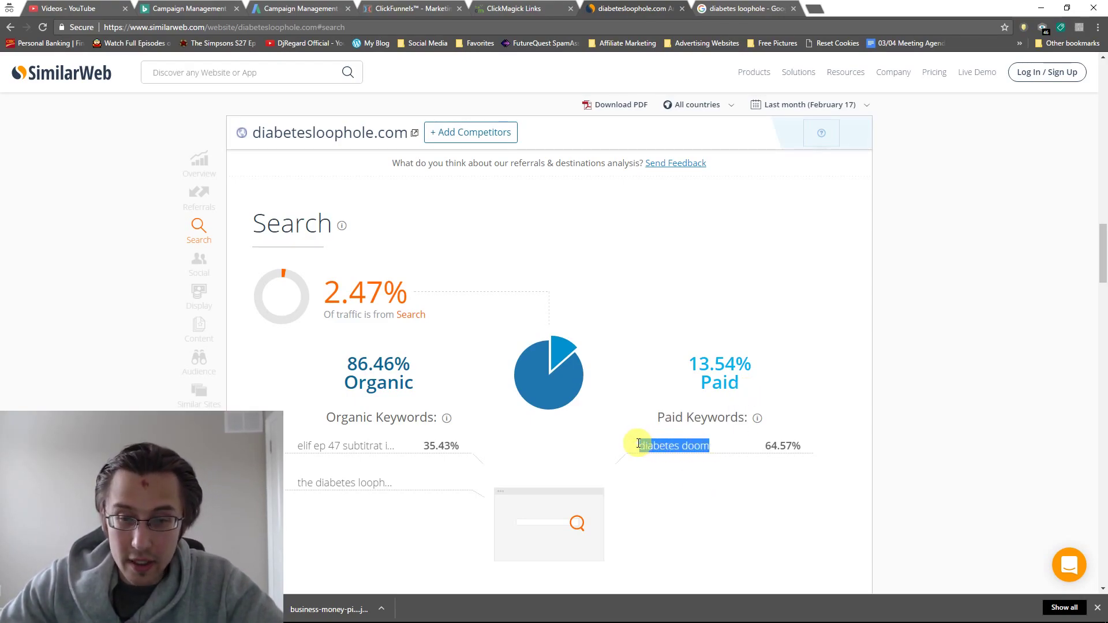
- Search Google for 'diabetes doom' in a new tab and browse to the second results page
left_click(813, 13)
type("diabetes doo")
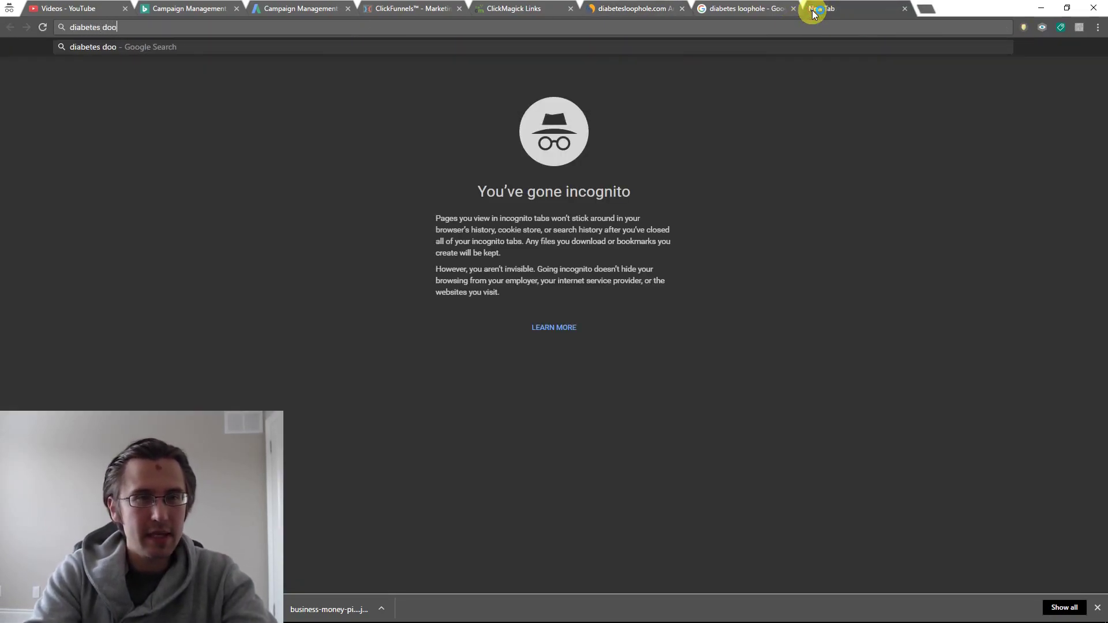
type("m")
key("Return")
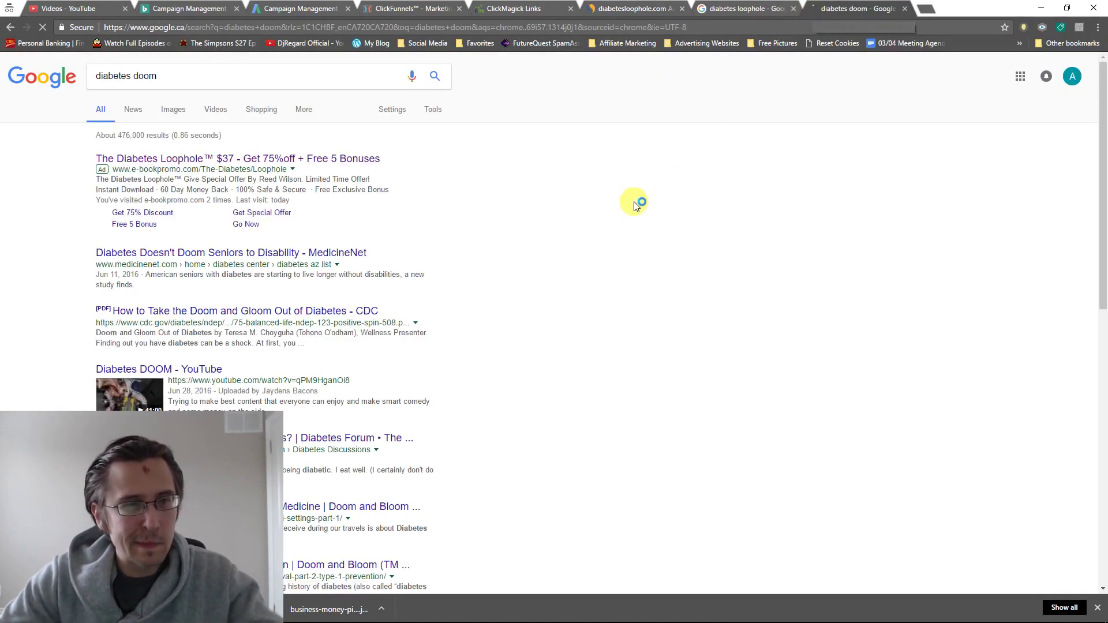
scroll(604, 230, "down", 4)
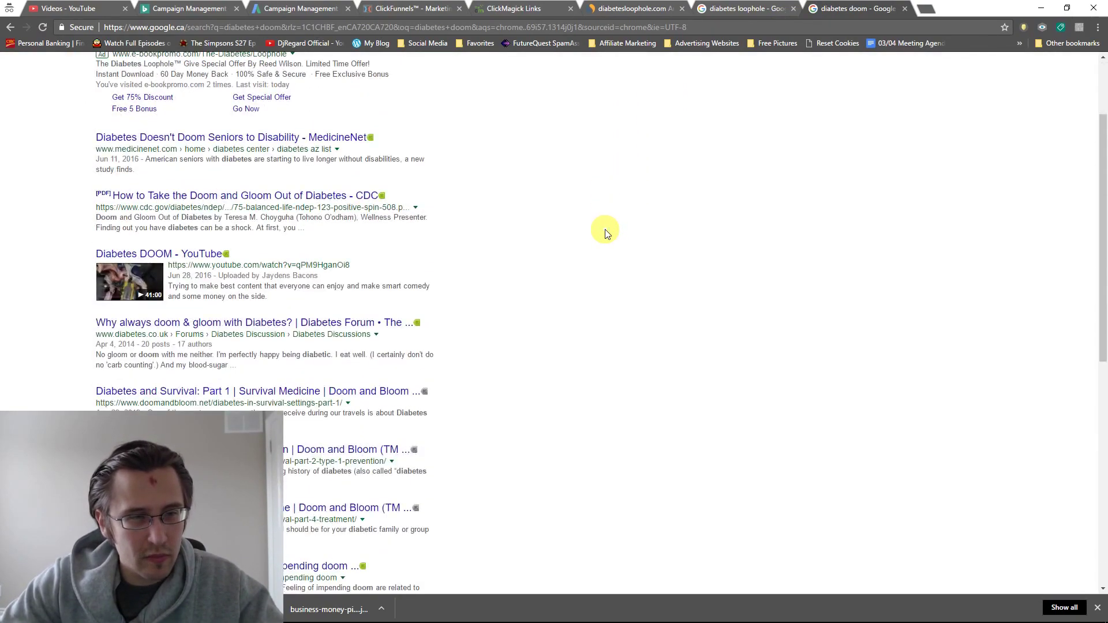
scroll(604, 230, "down", 5)
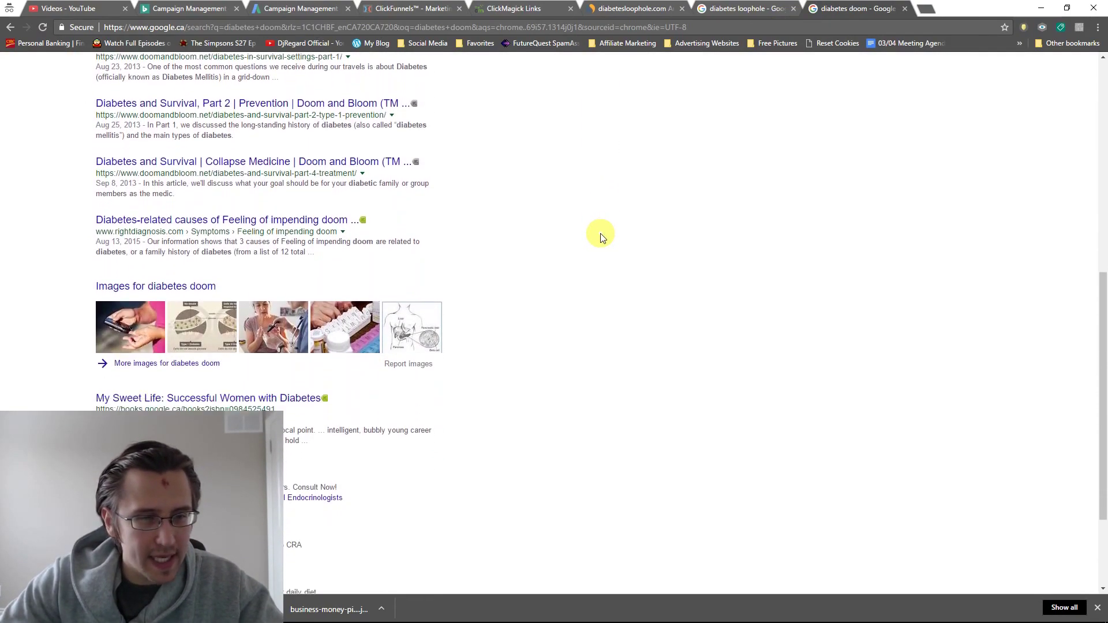
scroll(523, 449, "down", 1)
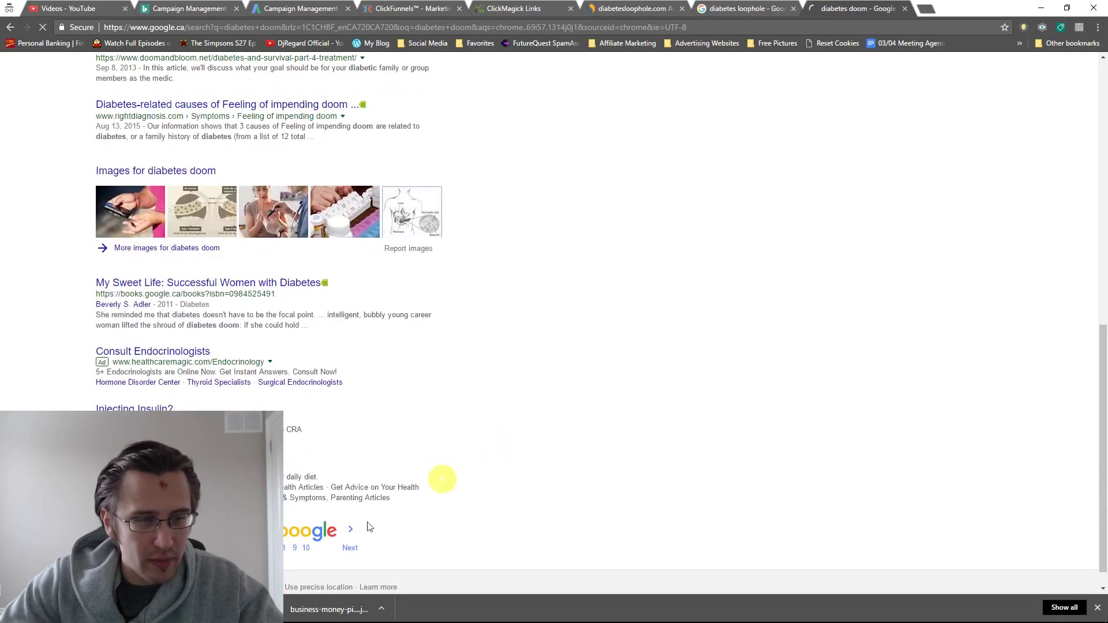
left_click(352, 548)
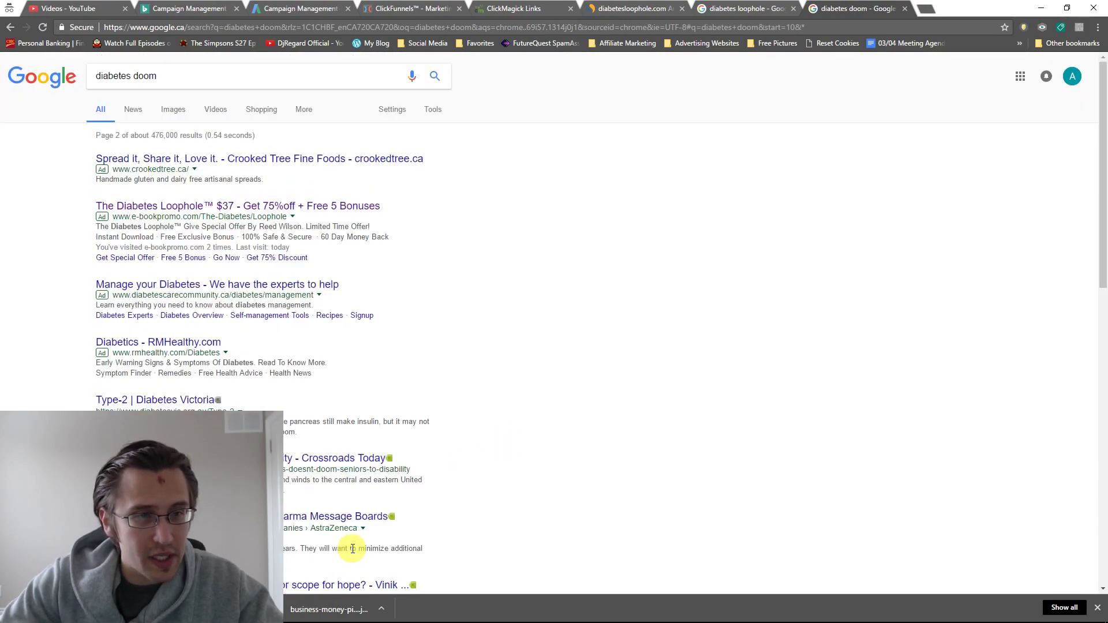
scroll(385, 374, "down", 12)
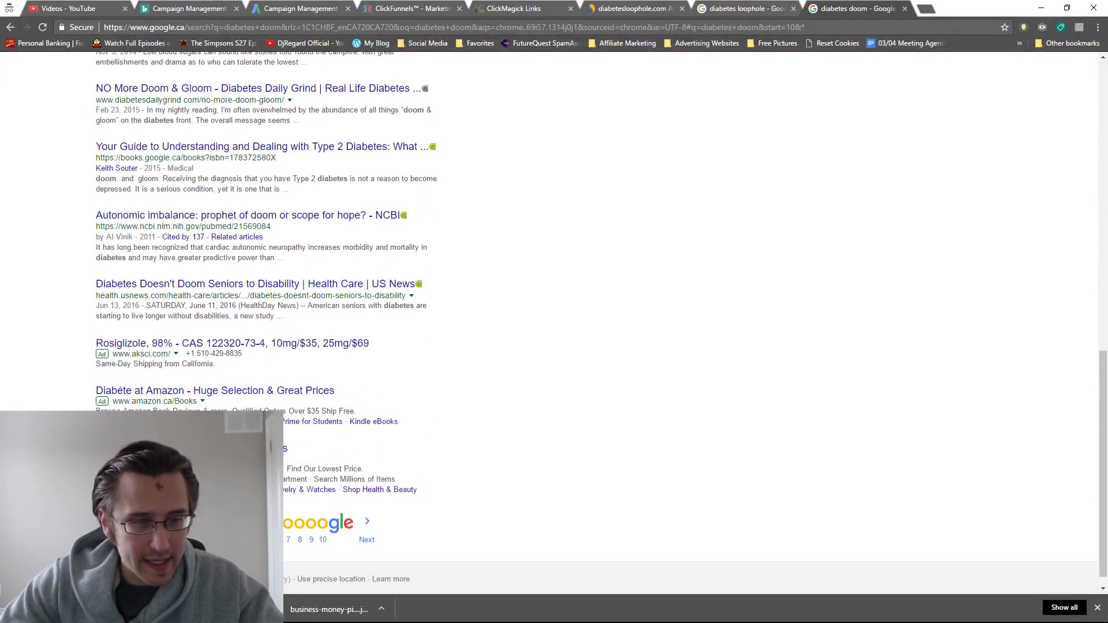
- Recheck SimilarWeb's Paid Keywords, then scroll the diabetes doom results to the Diabetes Loophole $37 ad and back
left_click(661, 9)
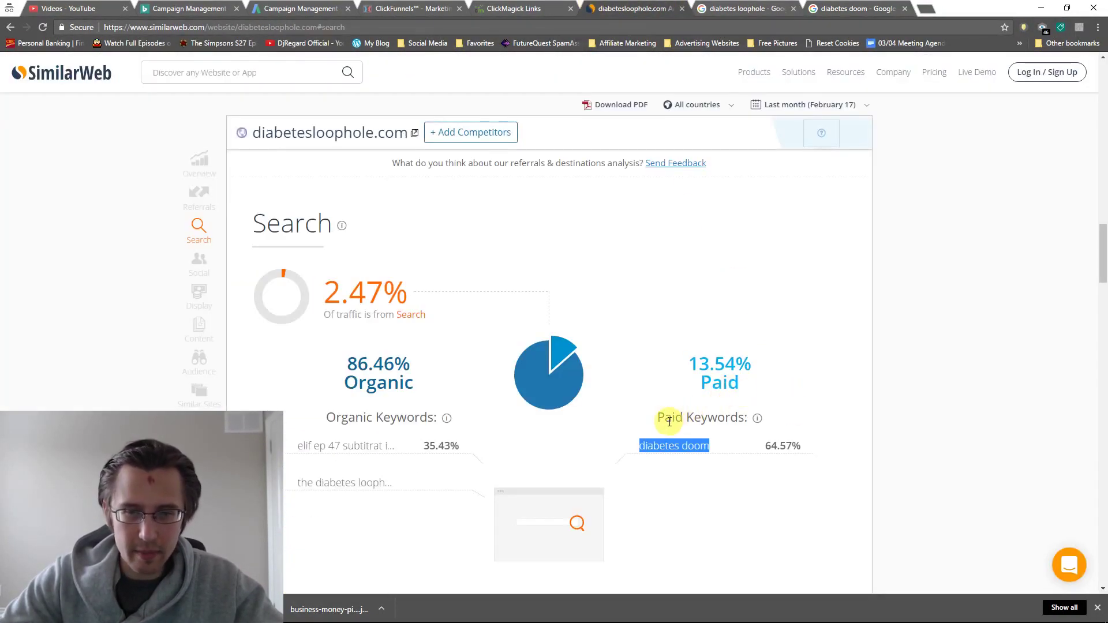
left_click_drag(657, 418, 744, 421)
left_click(858, 8)
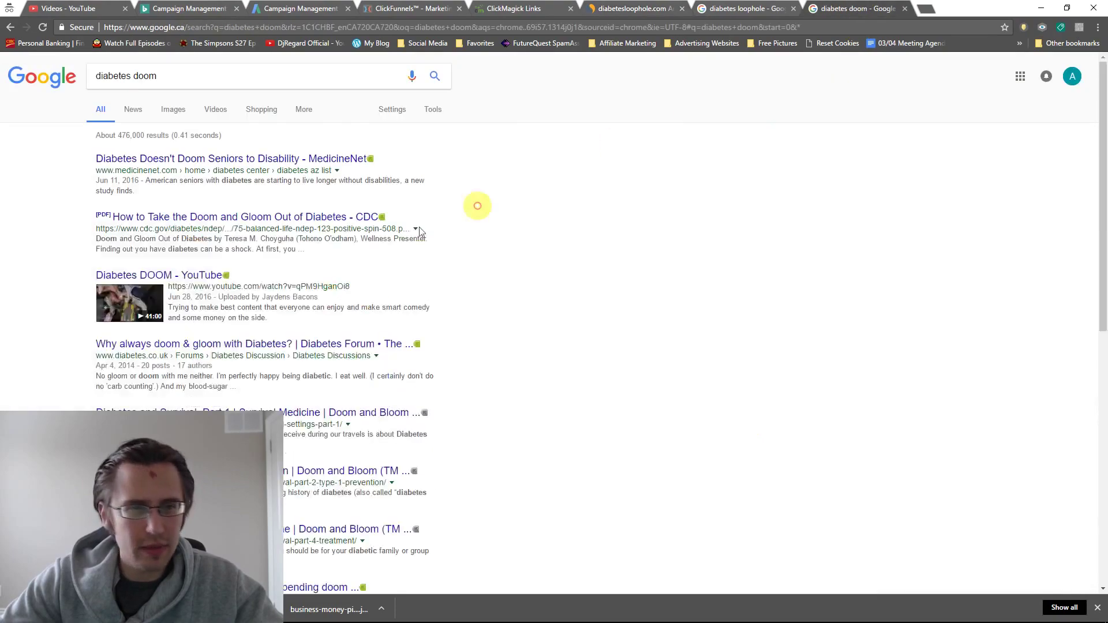
left_click_drag(1102, 212, 1103, 470)
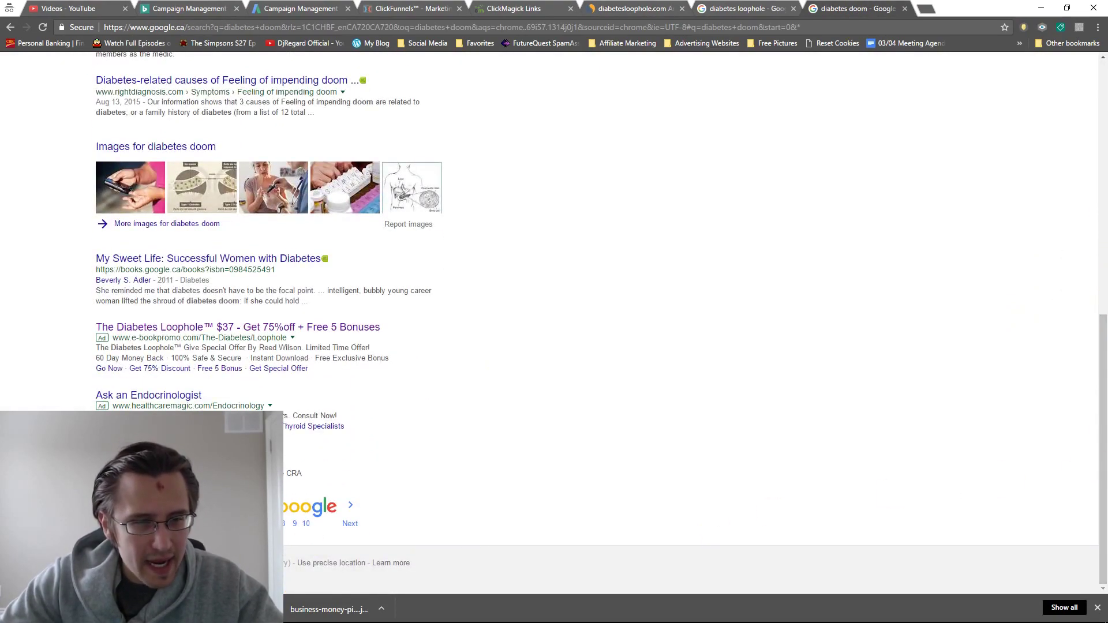
scroll(40, 364, "up", 10)
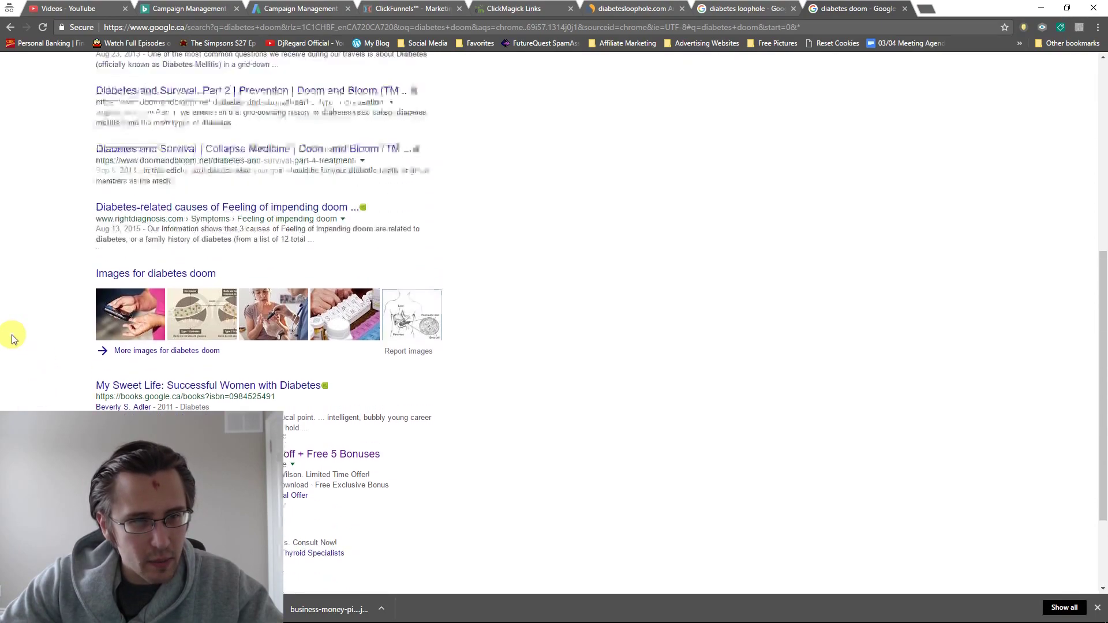
- Highlight organic keywords 'the diabetes looph…' and top keyword 'elif ep 47 subtitrat…' (35.43%)
left_click(731, 8)
left_click(618, 6)
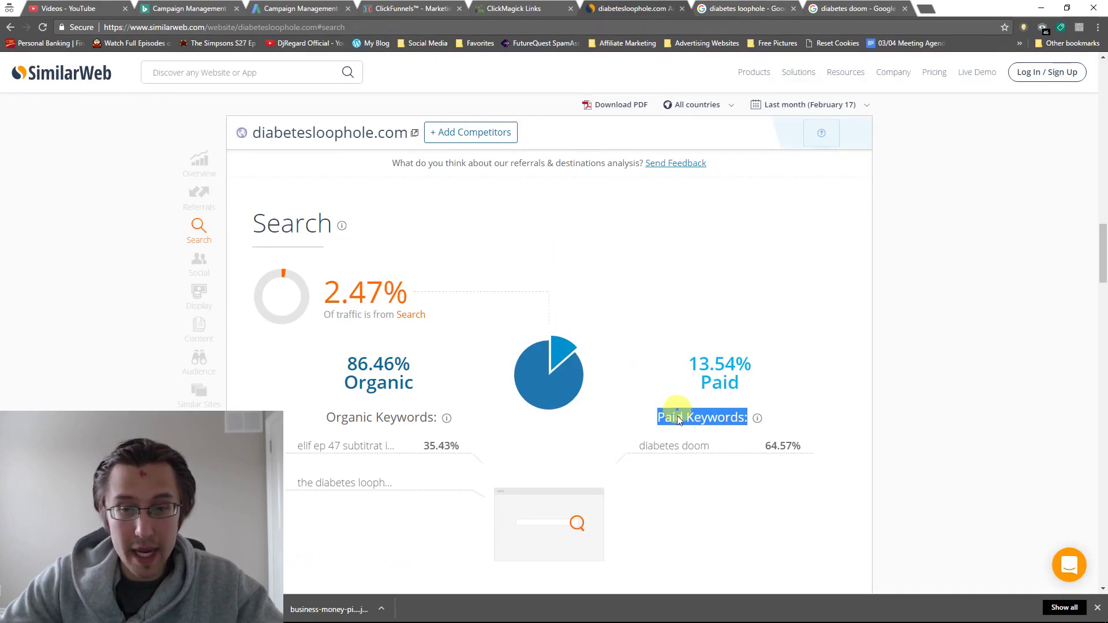
left_click(362, 485)
triple_click(329, 482)
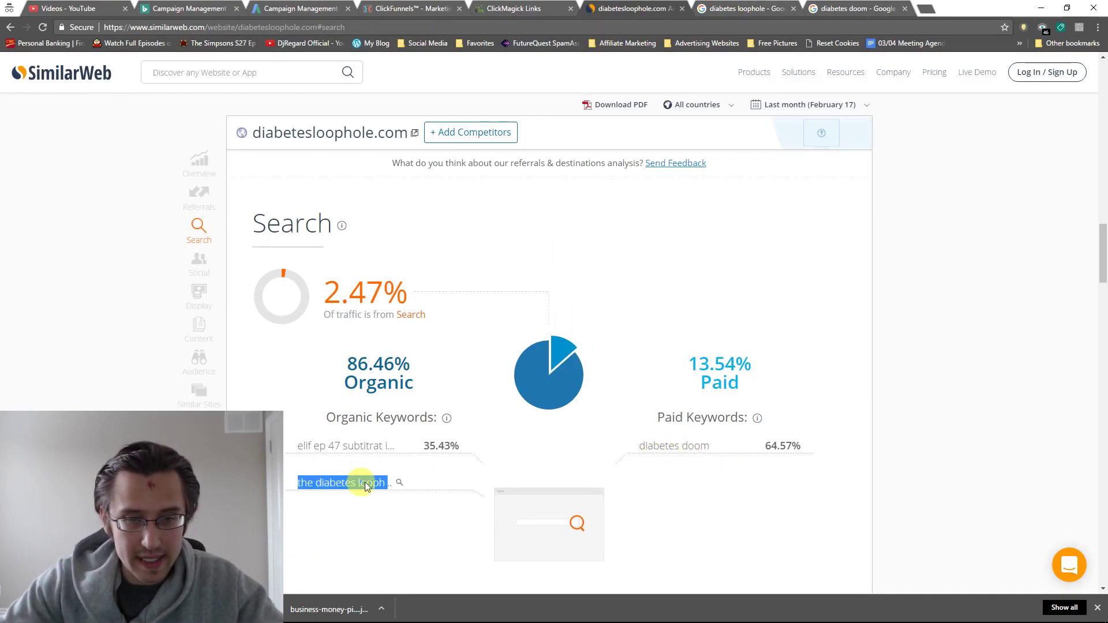
scroll(425, 478, "down", 2)
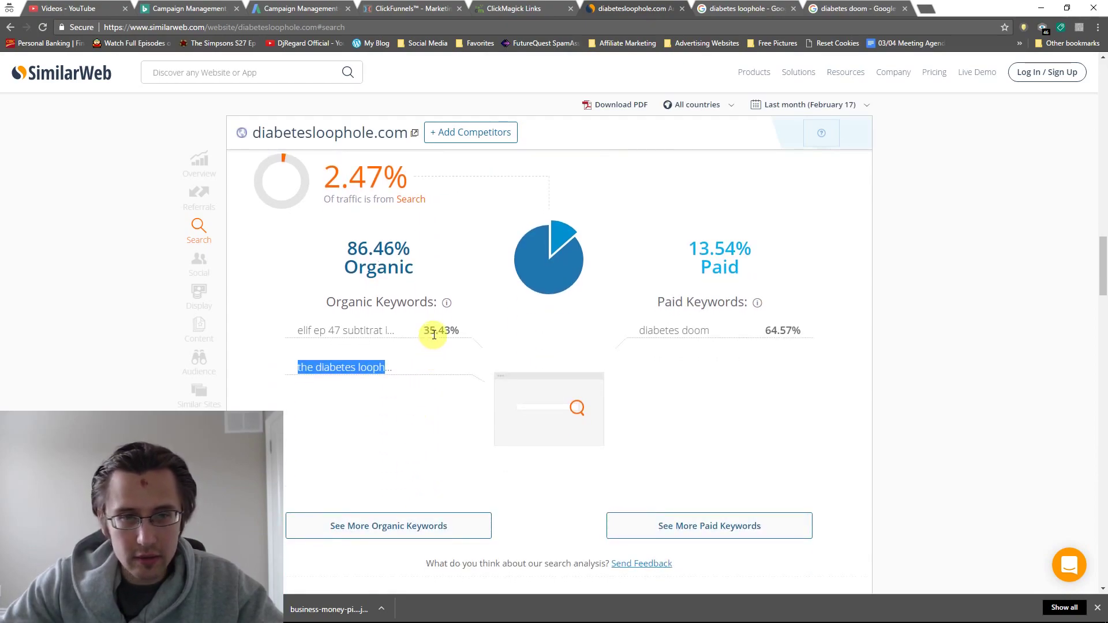
left_click(308, 331)
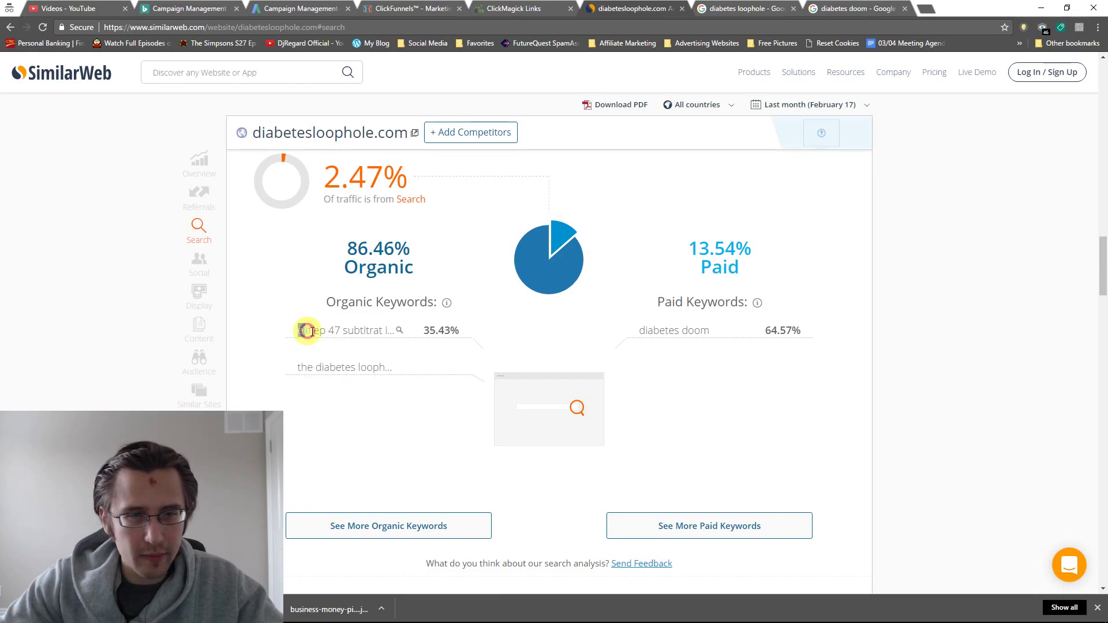
left_click_drag(308, 331, 383, 329)
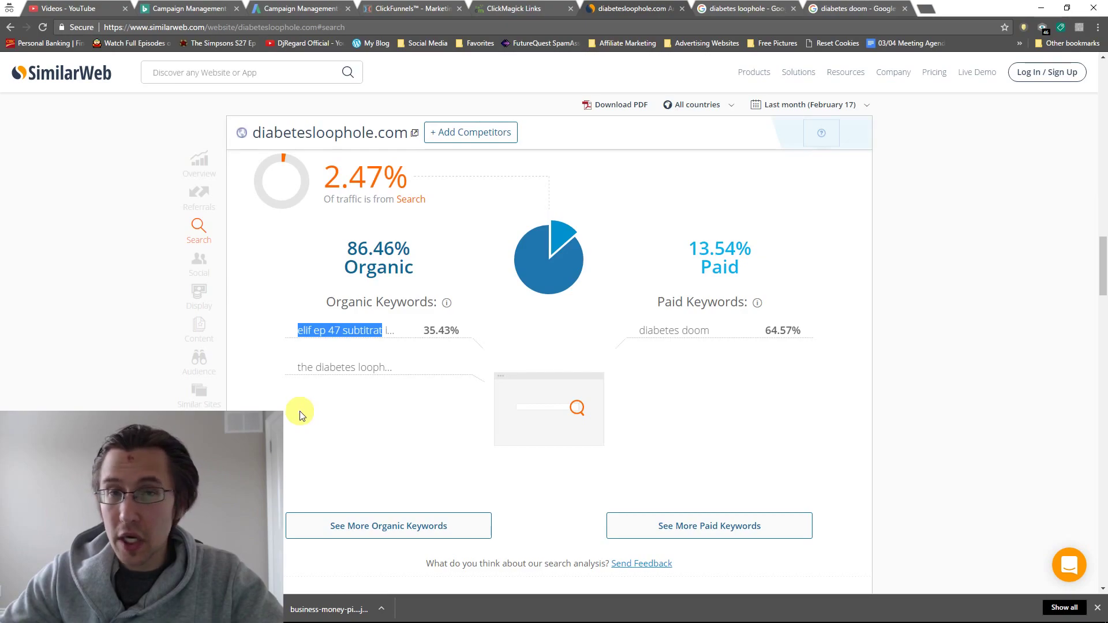
- Scroll through Social, Display Advertising, Website Content and Audience Interests down to Similar Sites (not enough data)
scroll(303, 414, "down", 4)
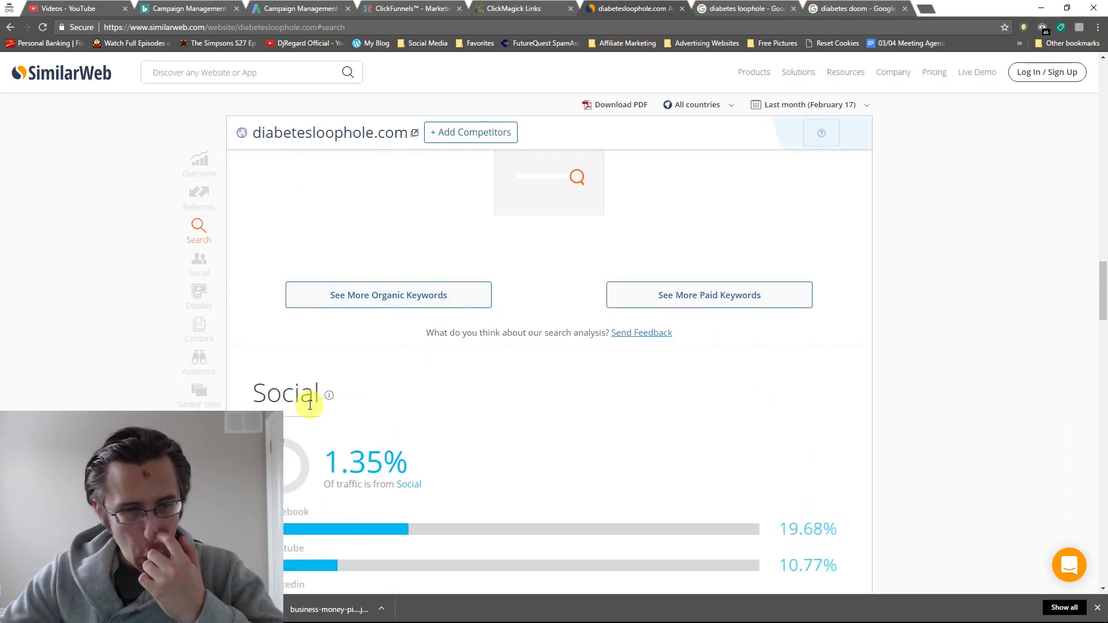
scroll(309, 405, "down", 3)
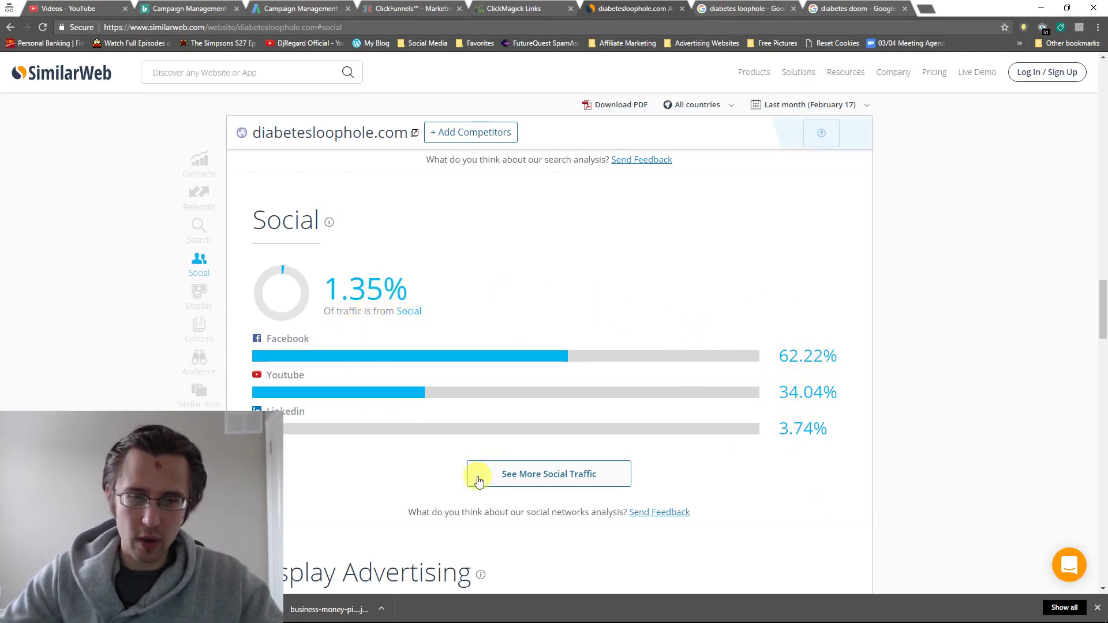
scroll(477, 475, "down", 5)
scroll(422, 408, "down", 2)
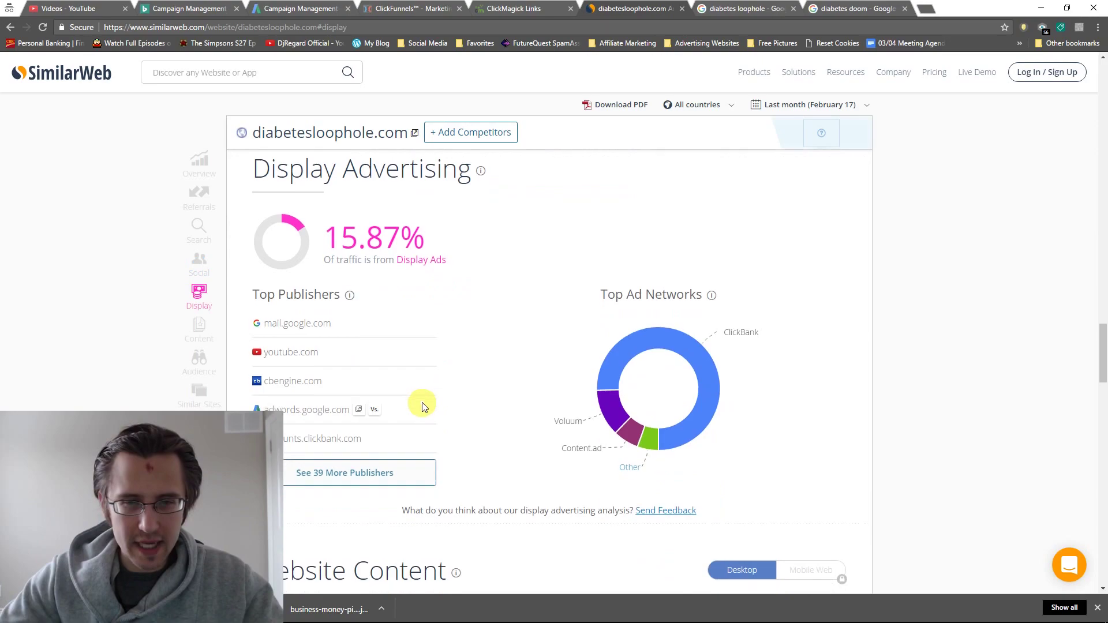
mouse_move(329, 322)
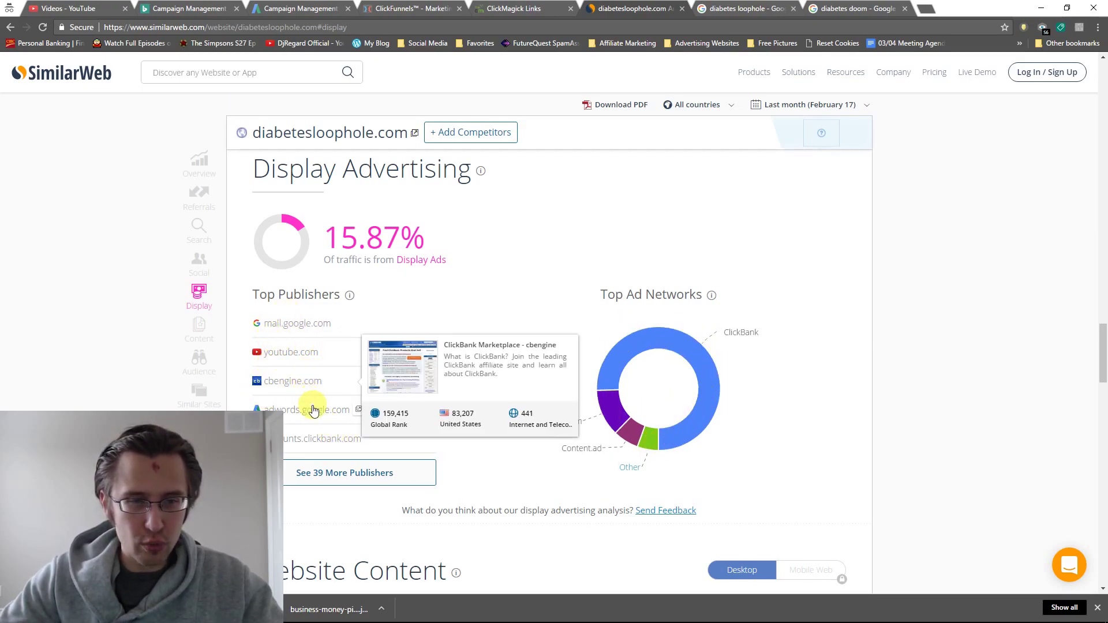
scroll(742, 408, "down", 3)
scroll(532, 453, "down", 7)
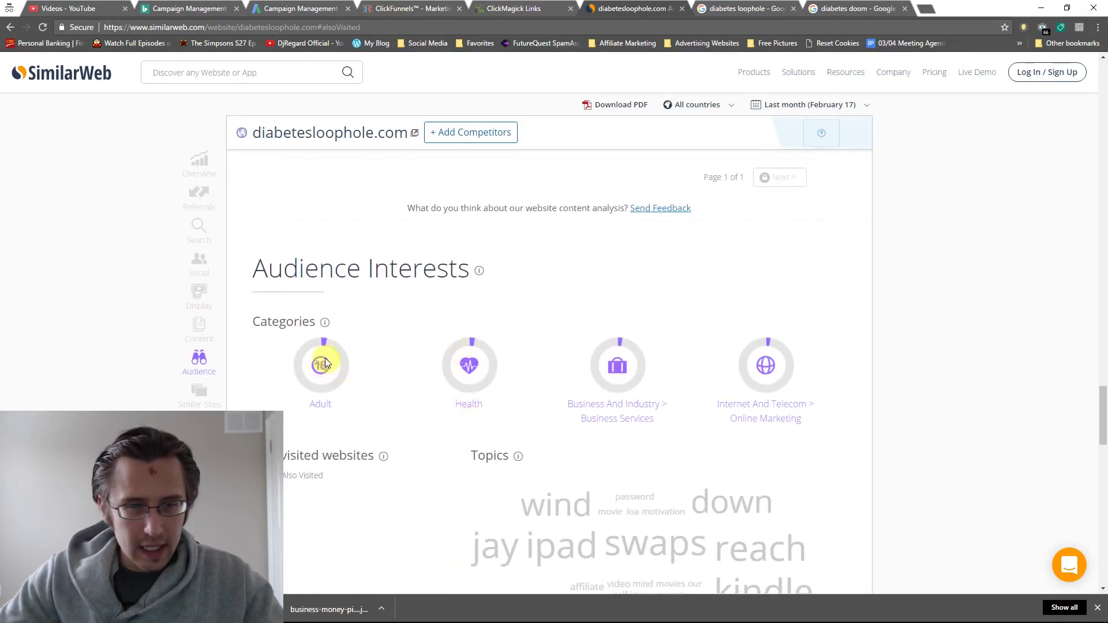
scroll(719, 368, "down", 1)
scroll(433, 408, "down", 11)
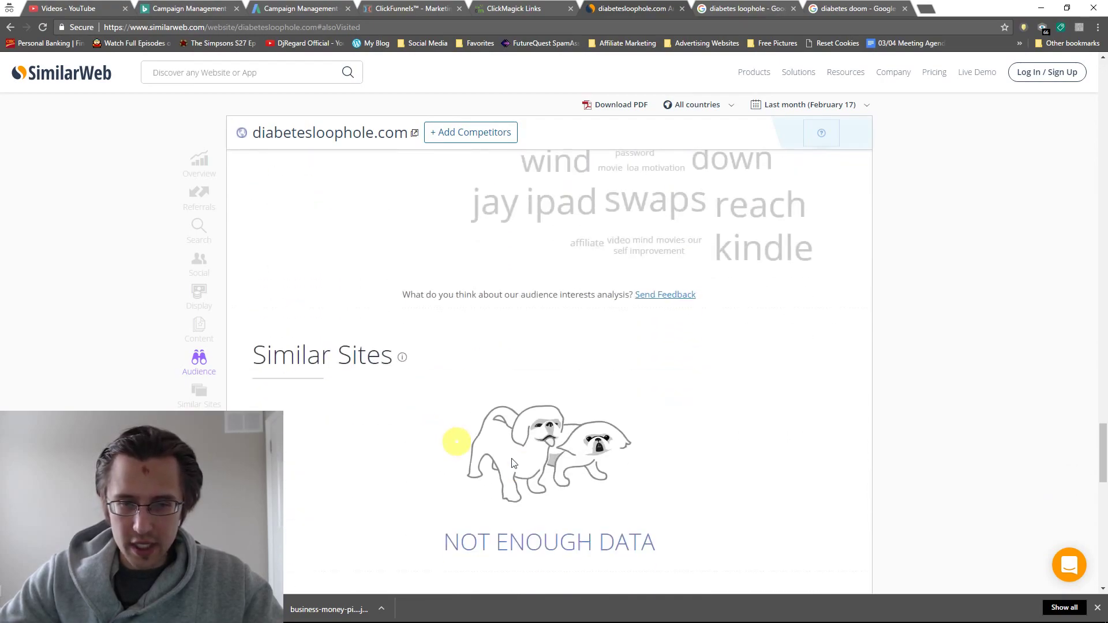
scroll(527, 433, "down", 5)
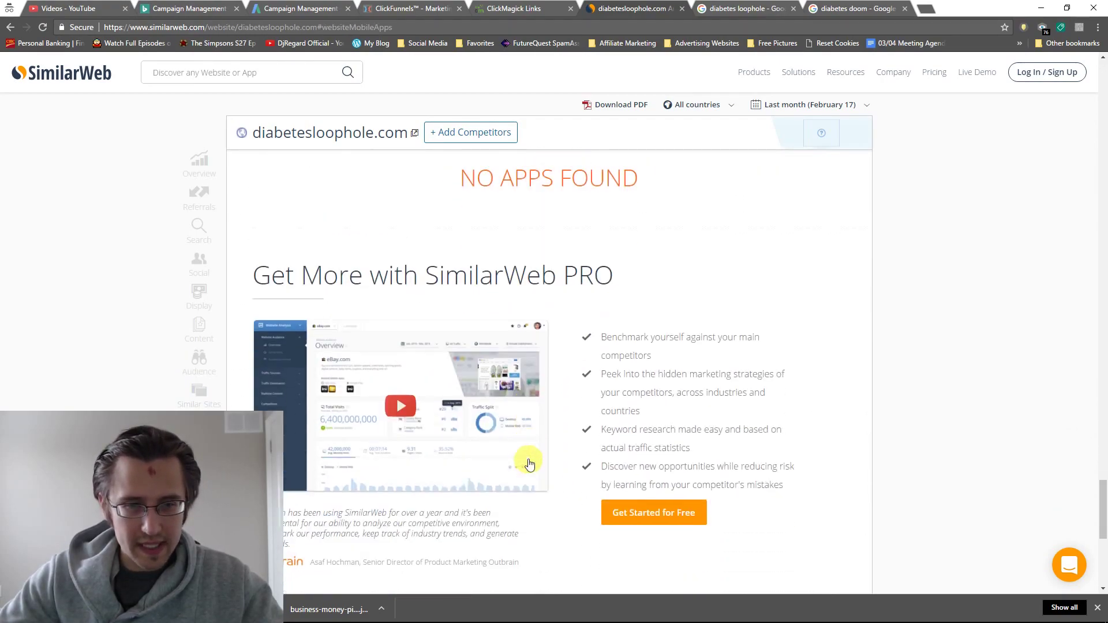
scroll(610, 430, "up", 11)
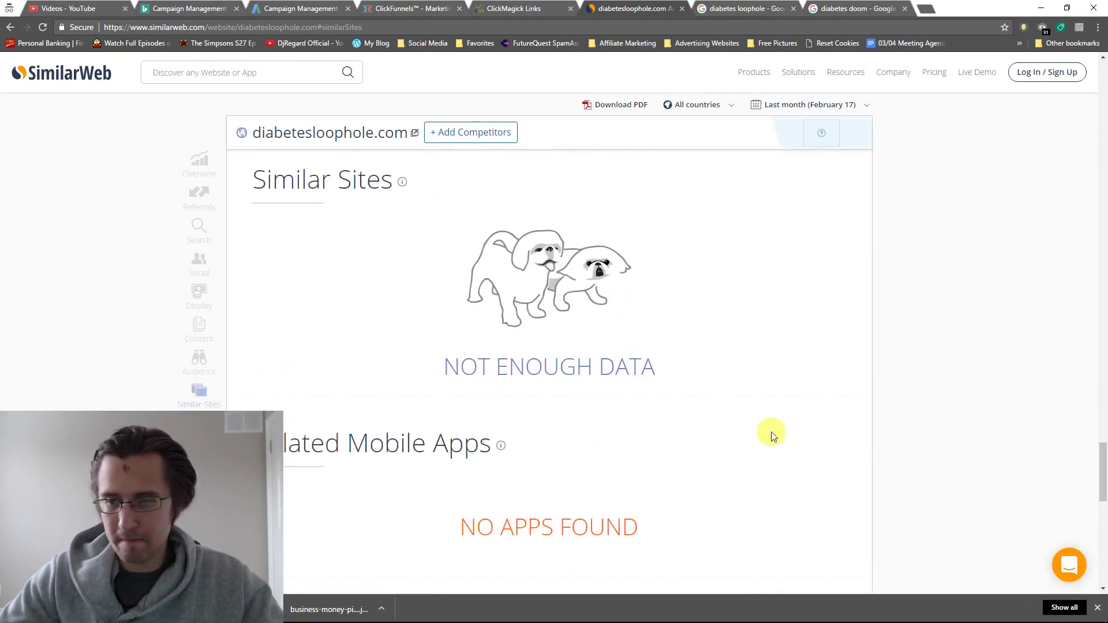
- Return to the Traffic Overview: 100.40K visits, 00:01:49 average visit, 45.36% bounce rate
left_click_drag(1104, 417, 1104, 95)
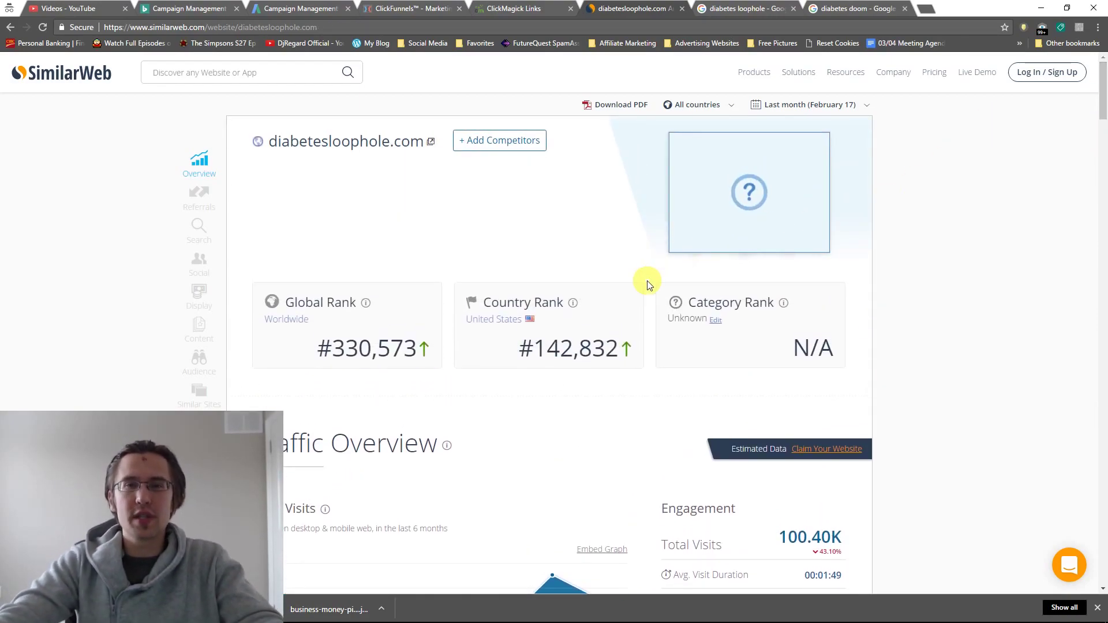
scroll(505, 440, "down", 3)
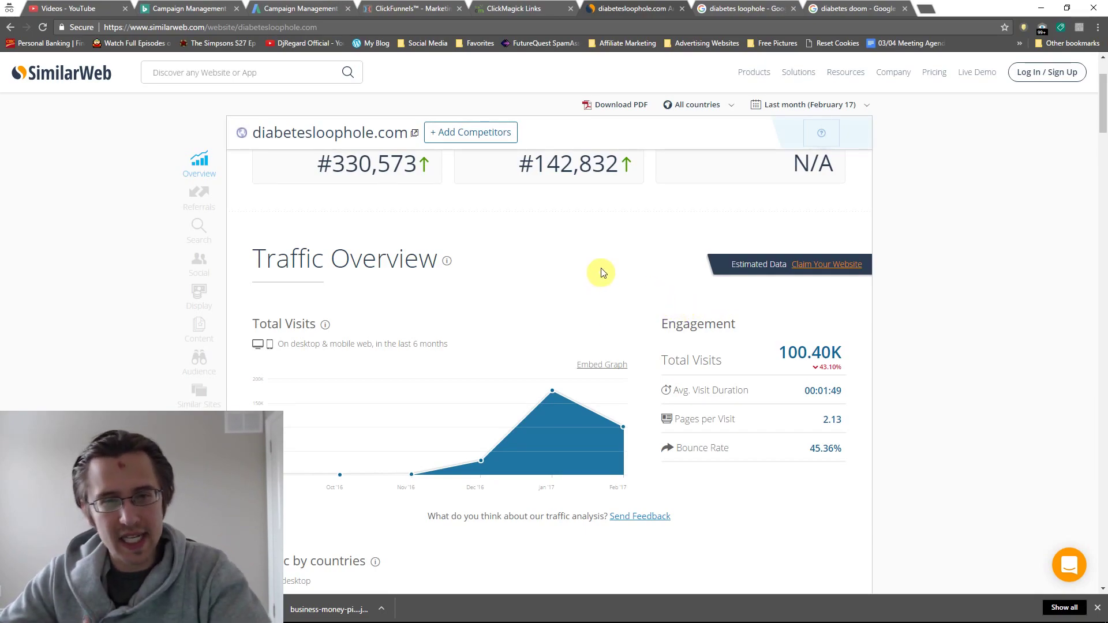
- Scroll diabetesloophole.com's report down to the Search breakdown: 86.46% organic, 13.54% paid
scroll(586, 266, "down", 4)
scroll(586, 271, "down", 13)
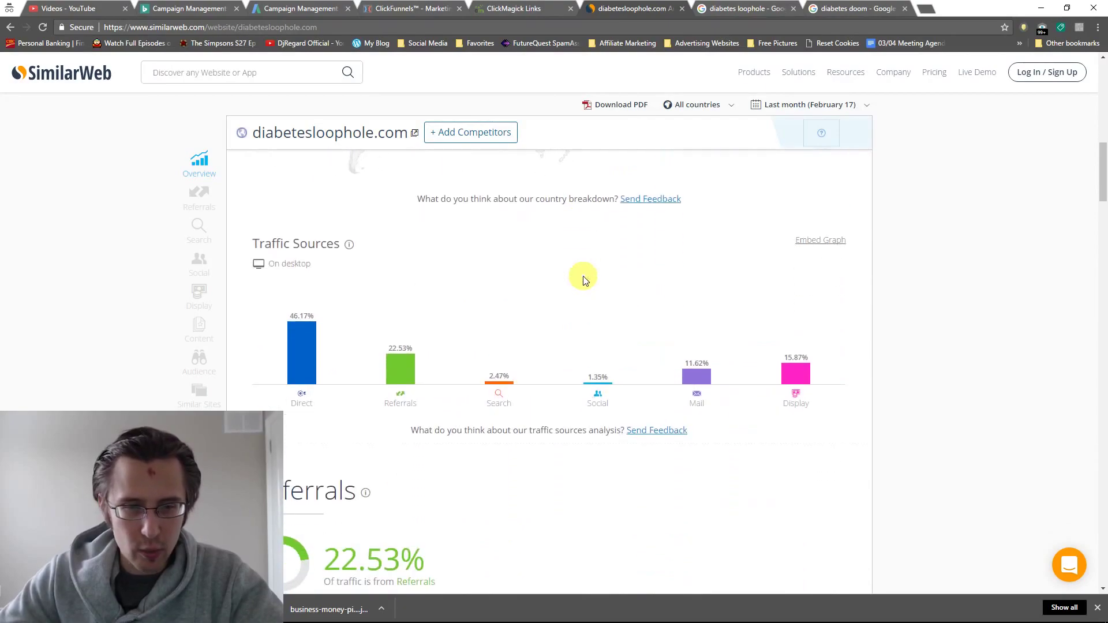
scroll(581, 276, "down", 9)
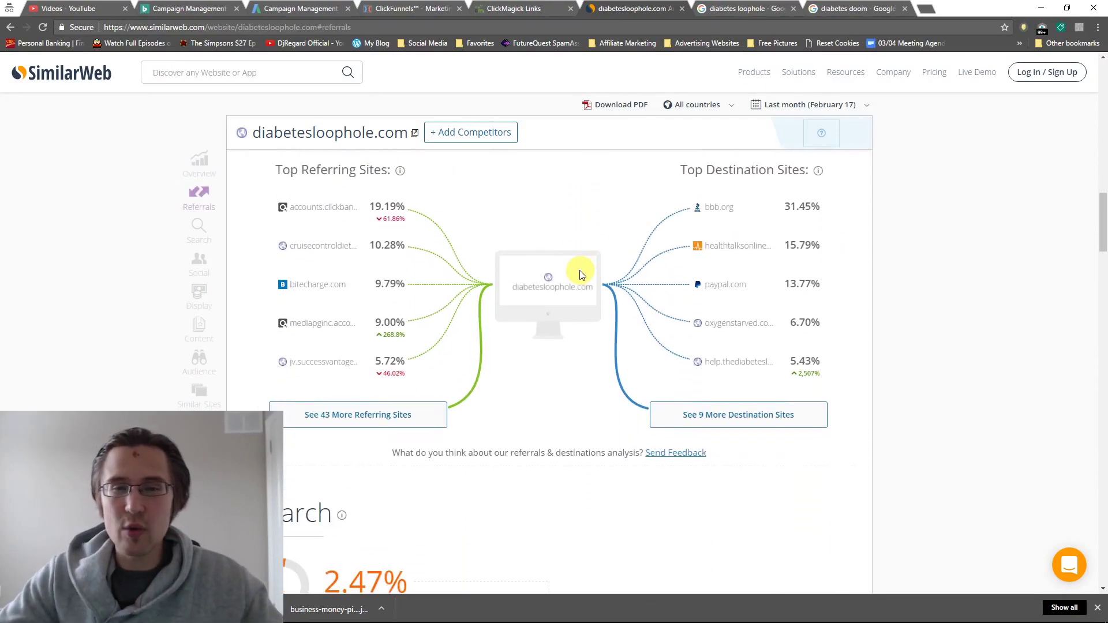
scroll(597, 297, "down", 1)
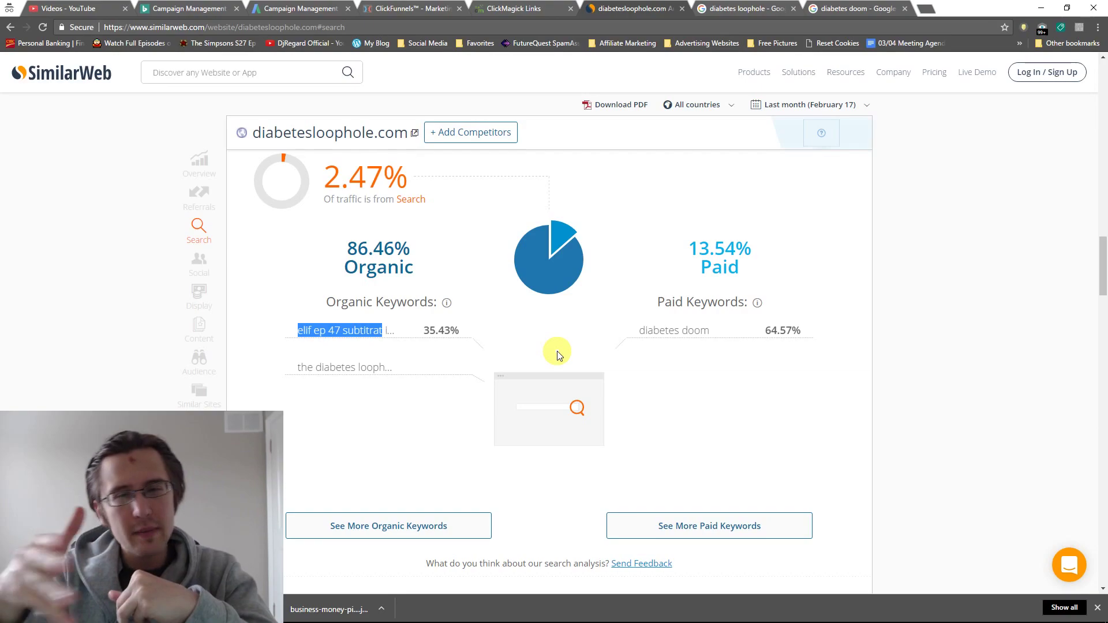
- Scroll through diabetesloophole.com's Social, Display Advertising and Website Content sections
scroll(557, 354, "down", 12)
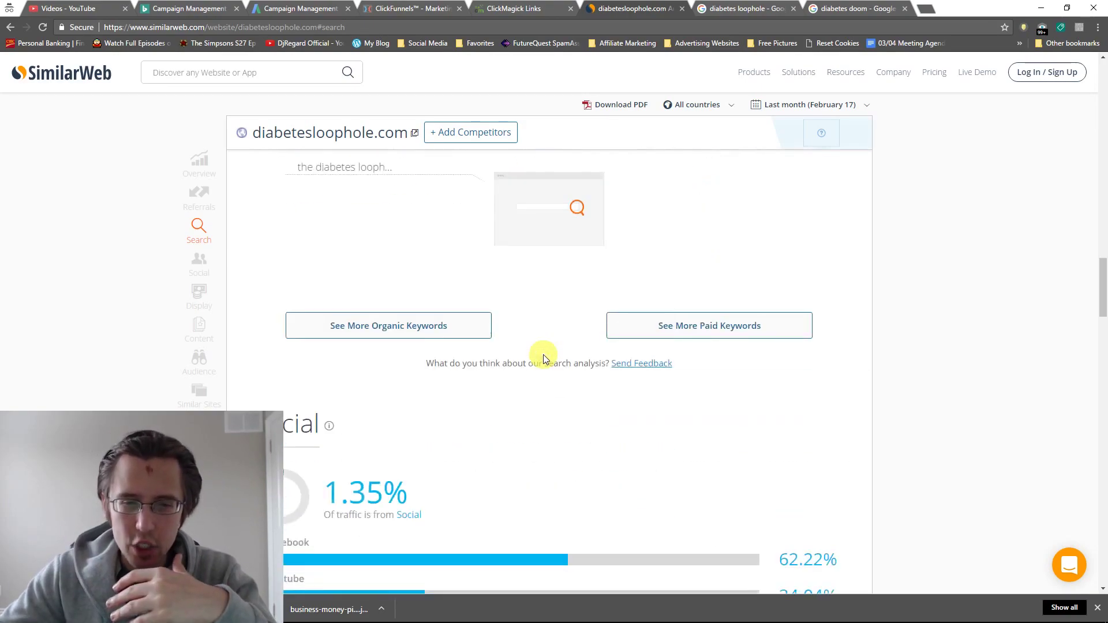
scroll(581, 328, "up", 8)
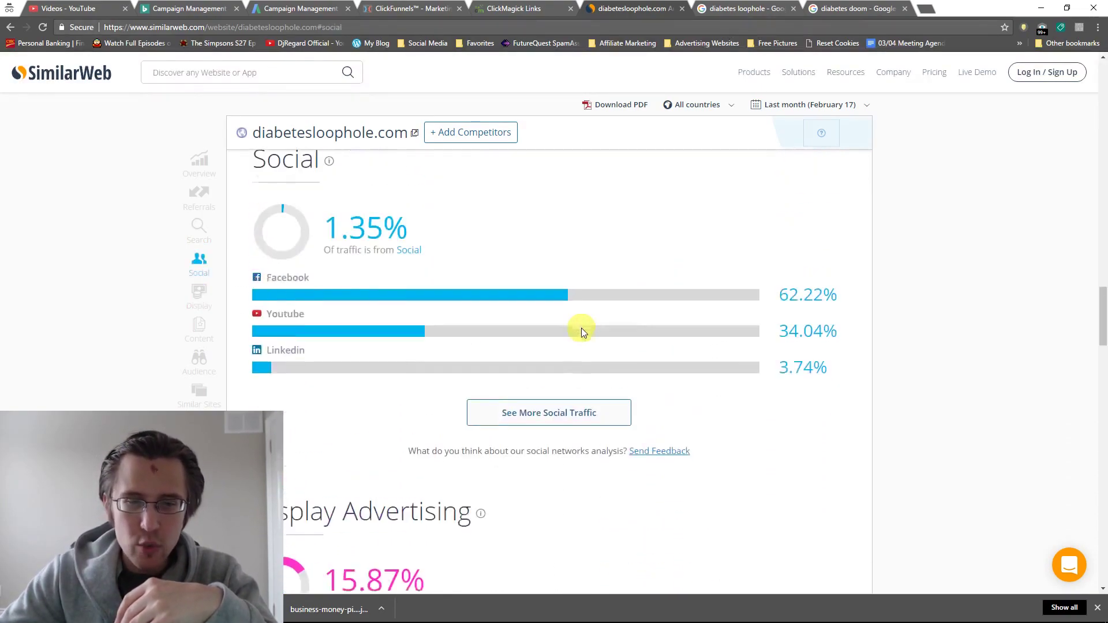
scroll(577, 329, "down", 10)
mouse_move(297, 415)
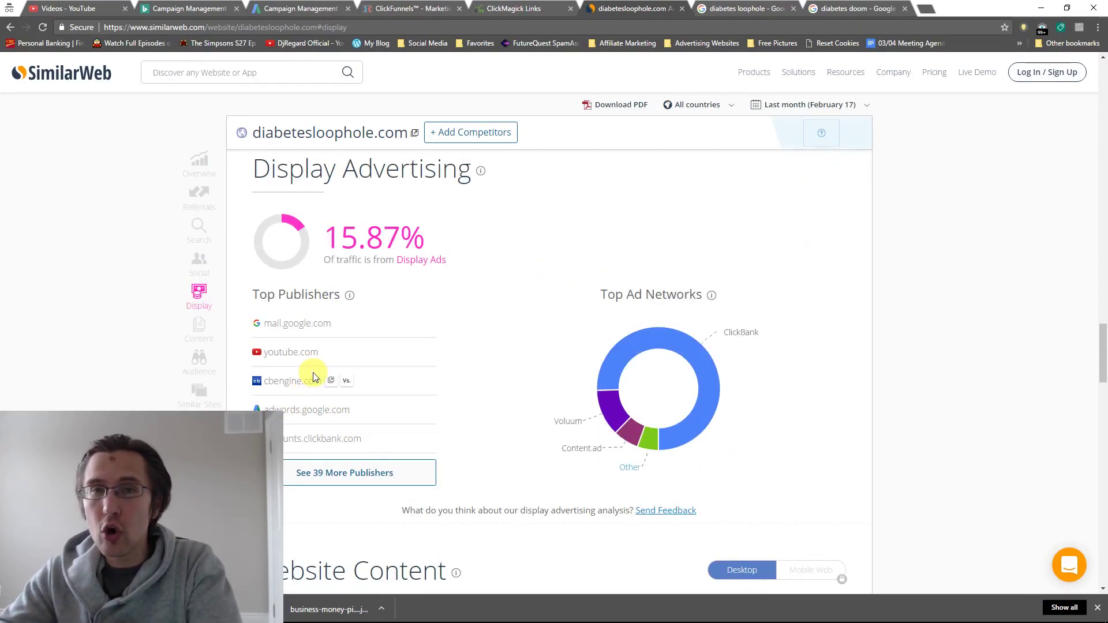
scroll(557, 383, "down", 7)
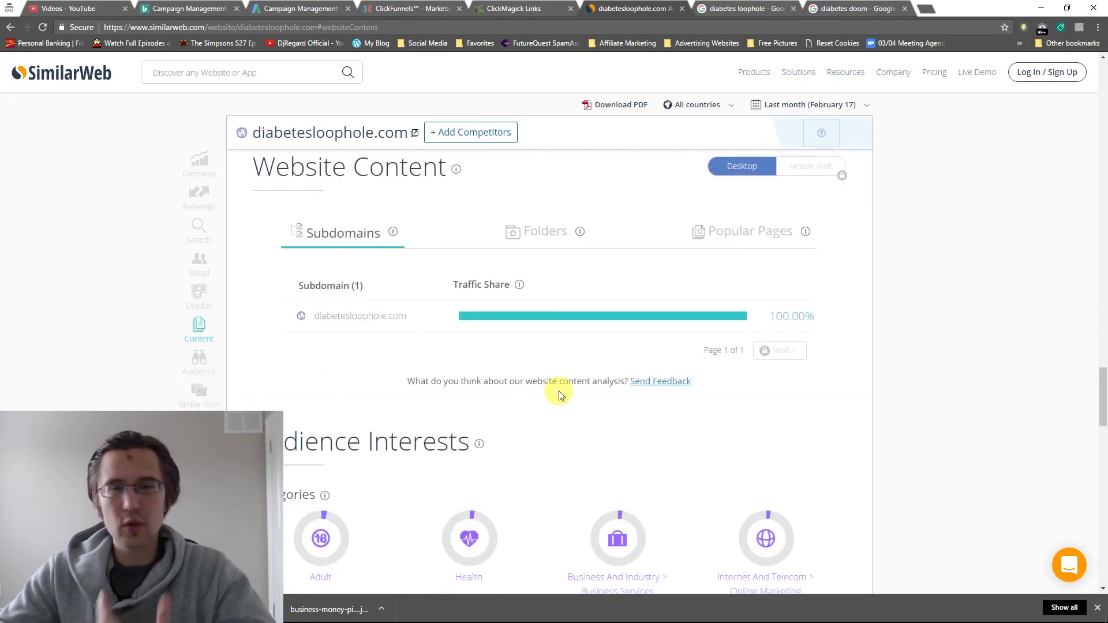
- Scroll back to the top ranks: global #330,573, US #142,832, 100.40K visits
scroll(576, 313, "up", 5)
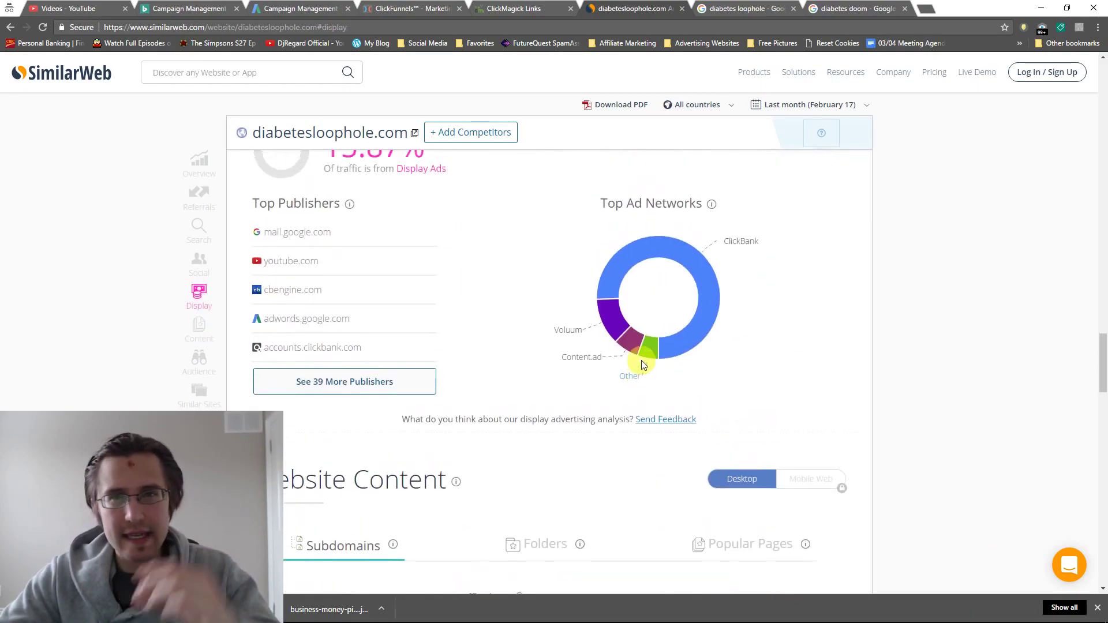
scroll(641, 361, "up", 10)
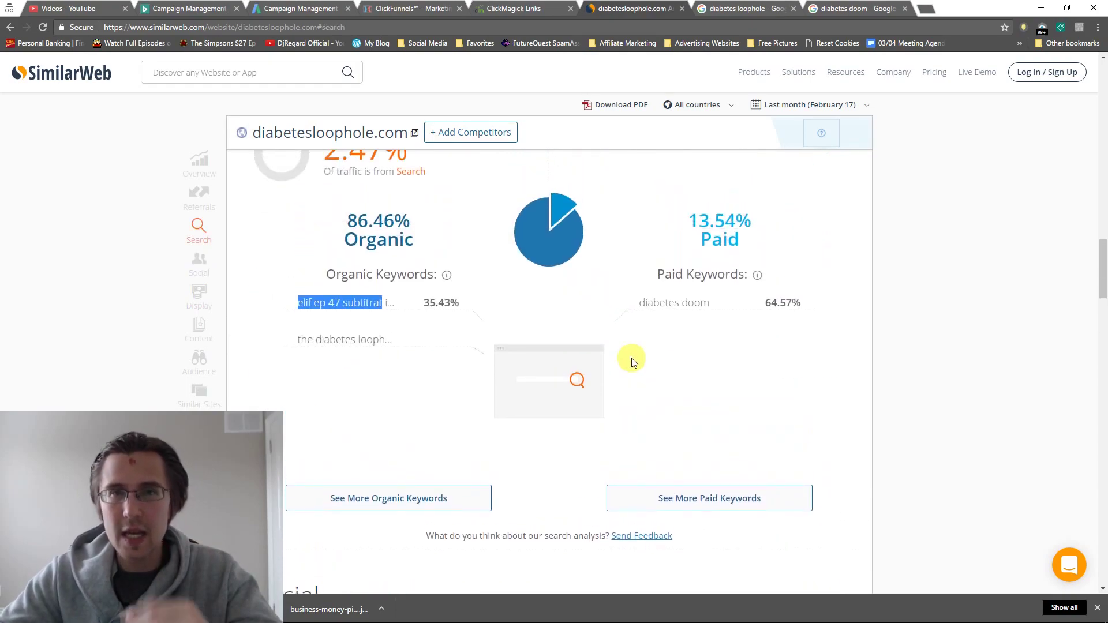
scroll(629, 362, "up", 10)
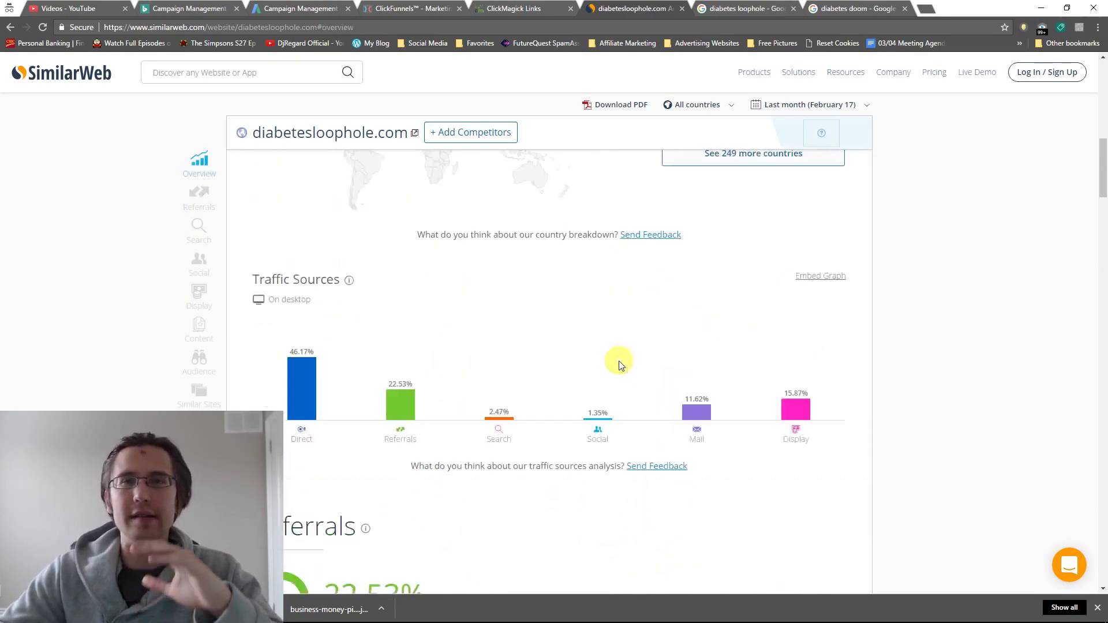
scroll(618, 363, "up", 10)
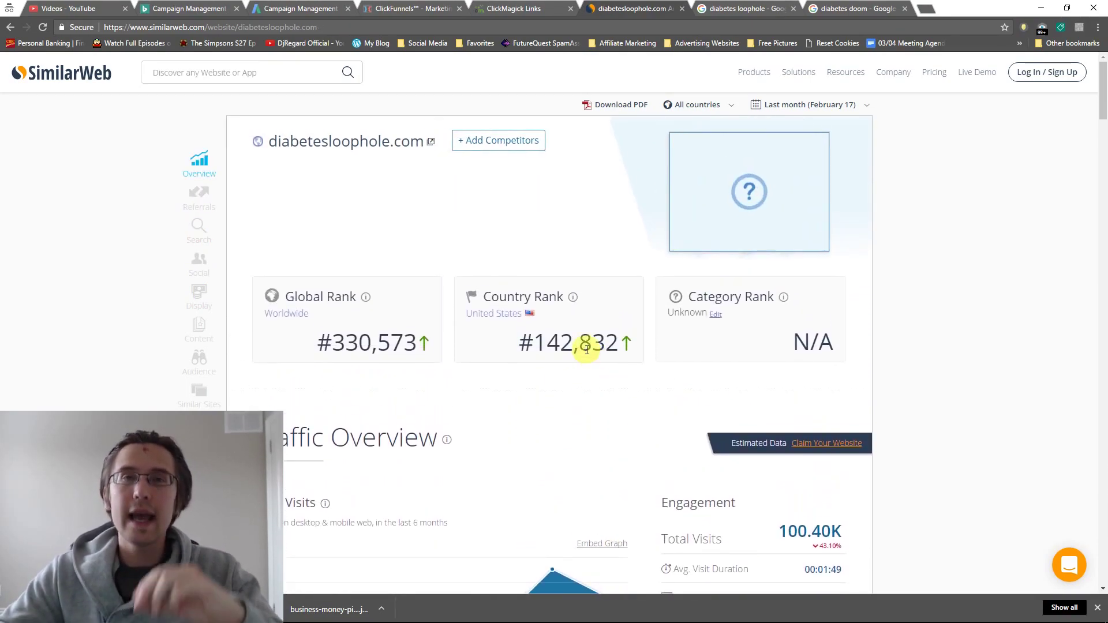